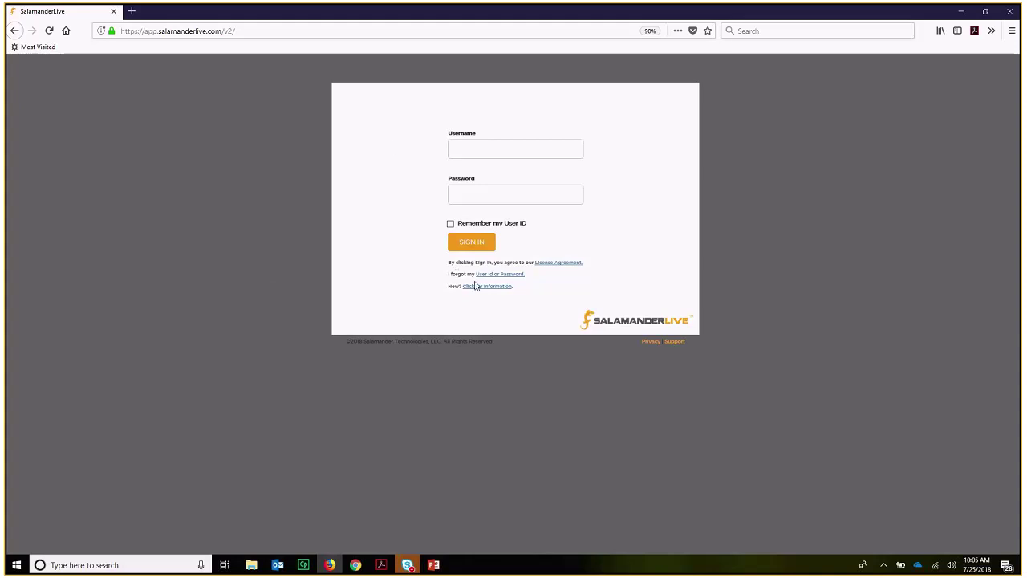
- Sign in to SalamanderLive with the saved trainer login from the browser's autofill
left_click(525, 146)
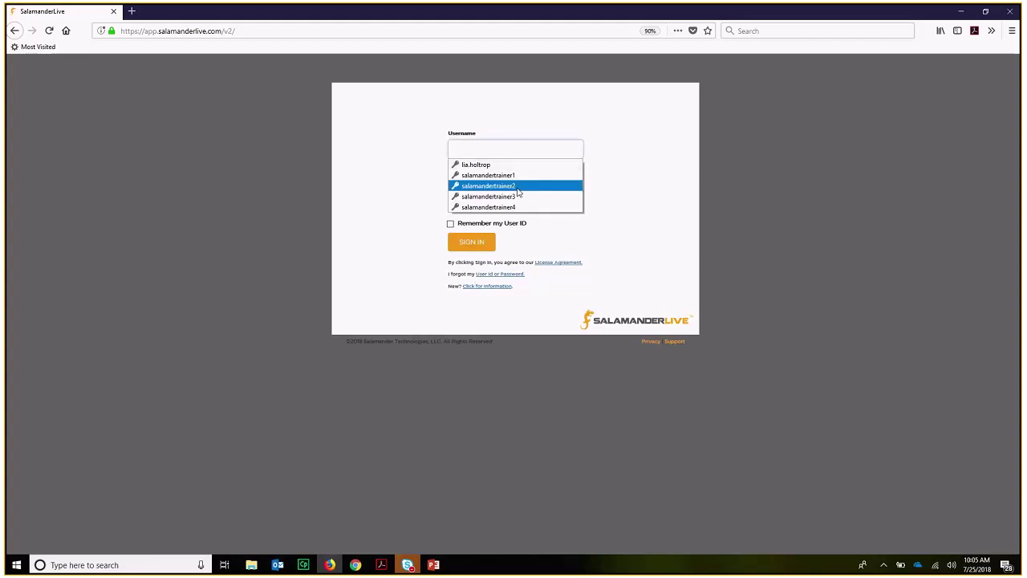
left_click(518, 186)
left_click(474, 242)
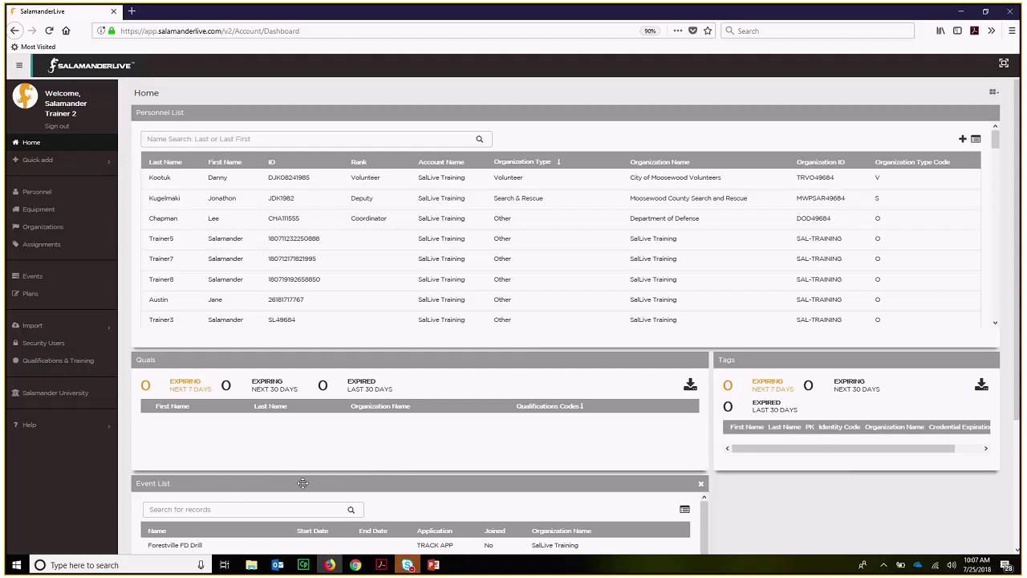
scroll(329, 487, "down", 1)
scroll(333, 489, "down", 1)
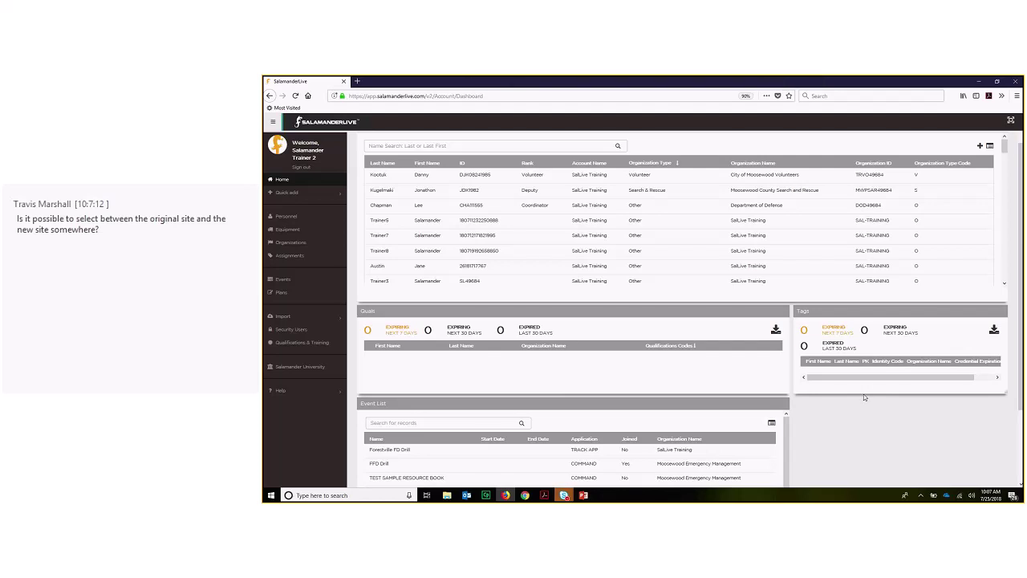
scroll(819, 363, "up", 1)
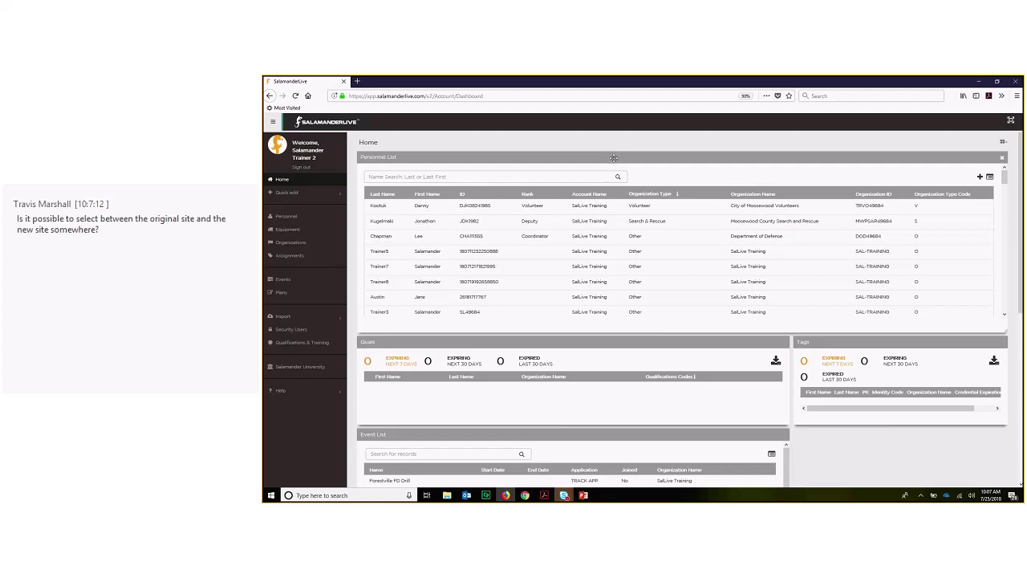
- Drop the Personnel List below Quals and Tags, shrink it, and settle the Tags panel back
left_click_drag(614, 158, 624, 319)
left_click_drag(485, 326, 477, 266)
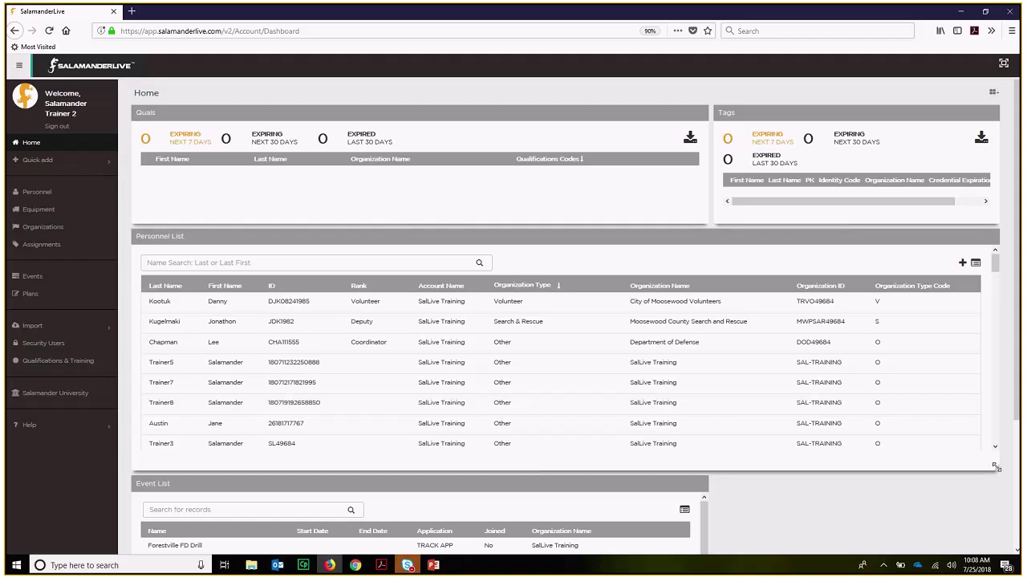
left_click_drag(996, 467, 471, 465)
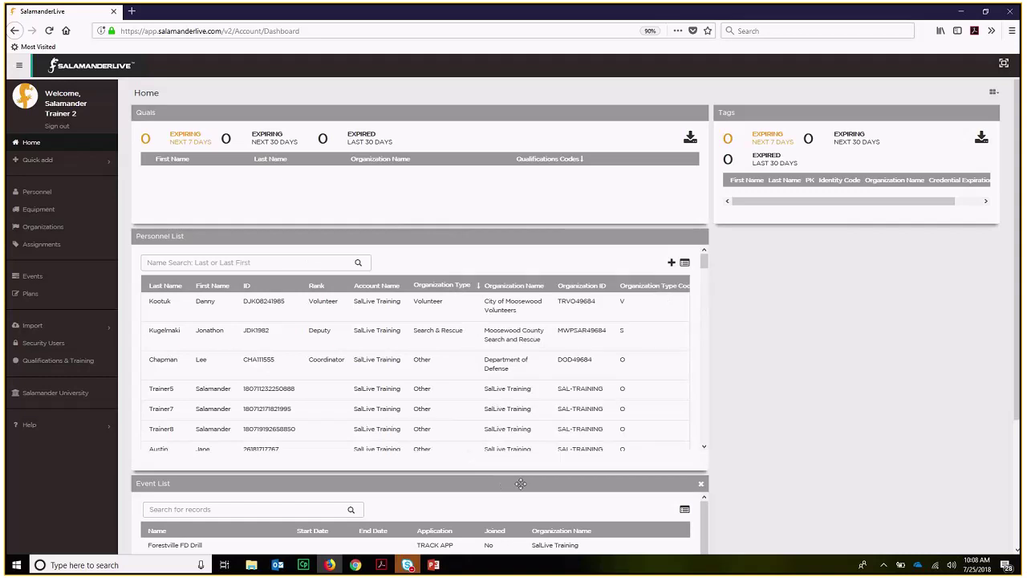
left_click_drag(823, 113, 750, 212)
- Close the Tags panel and bring up the Add a tile menu with Tags and Alert List
left_click(992, 117)
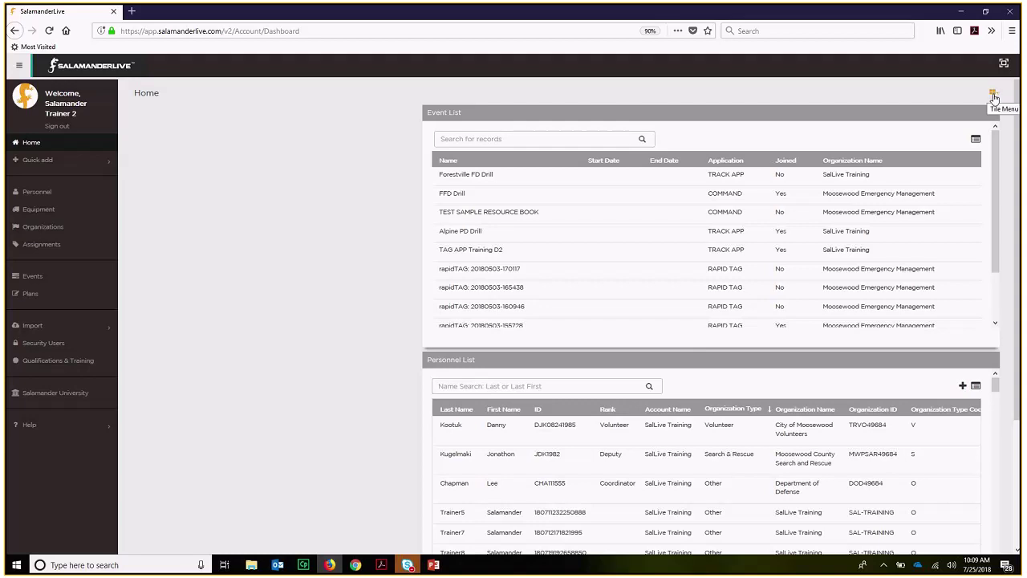
left_click(993, 95)
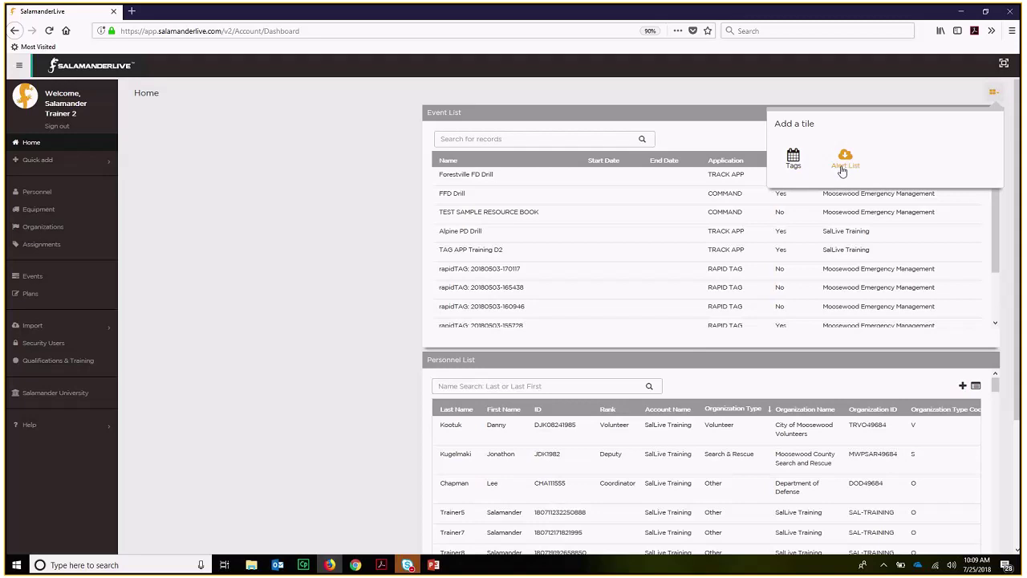
- Re-add the Tags tile and move the Personnel List to the top right beside it
left_click(793, 160)
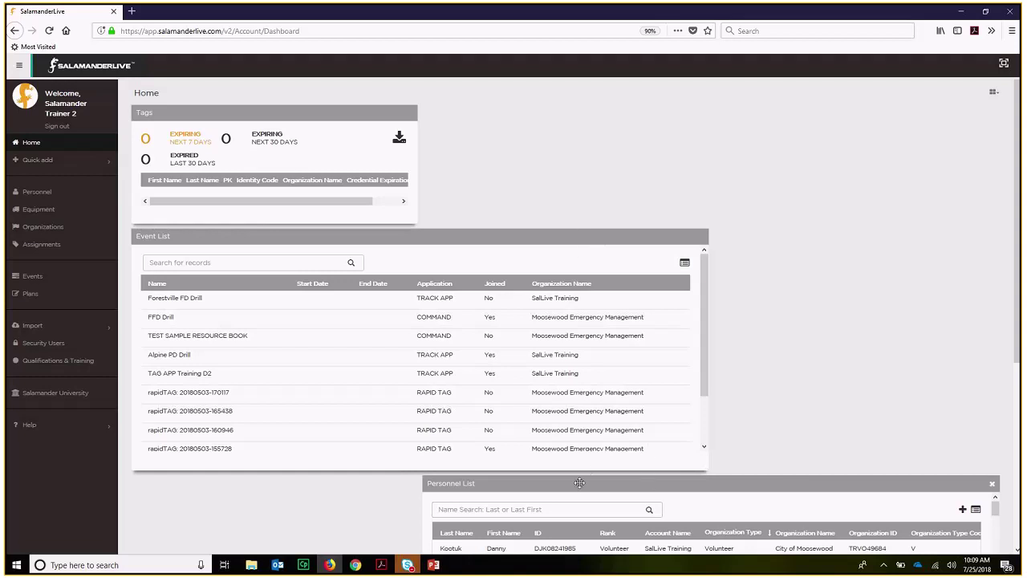
left_click_drag(688, 482, 690, 99)
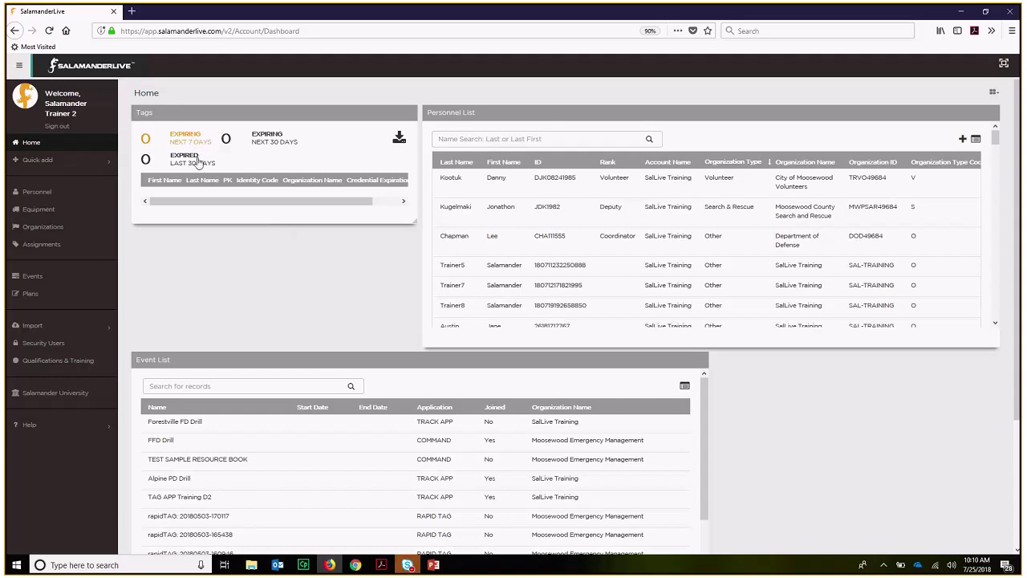
- Switch the Tags panel from Expired Last 30 Days to Expiring Next 30 Days
left_click(186, 160)
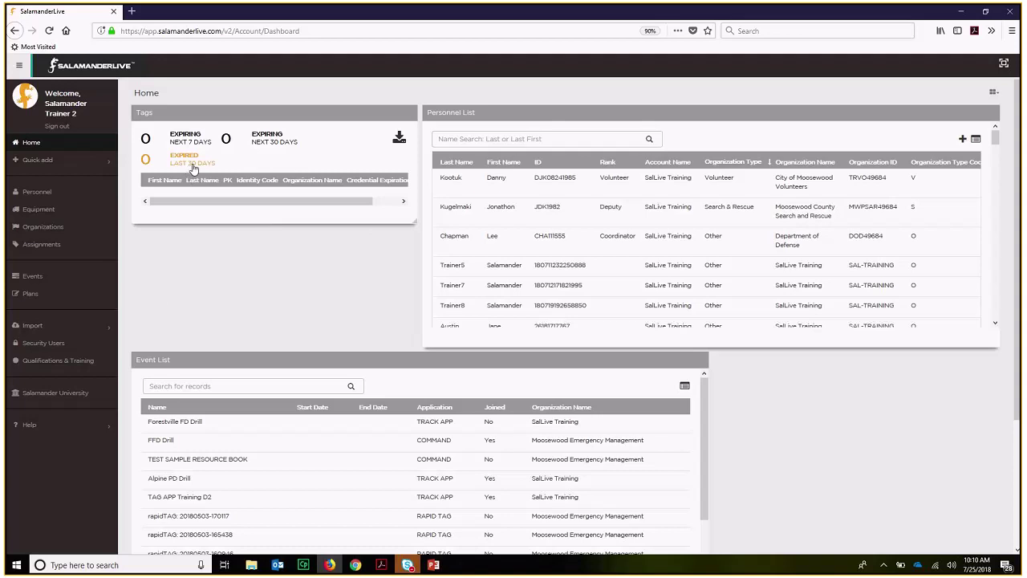
left_click(252, 145)
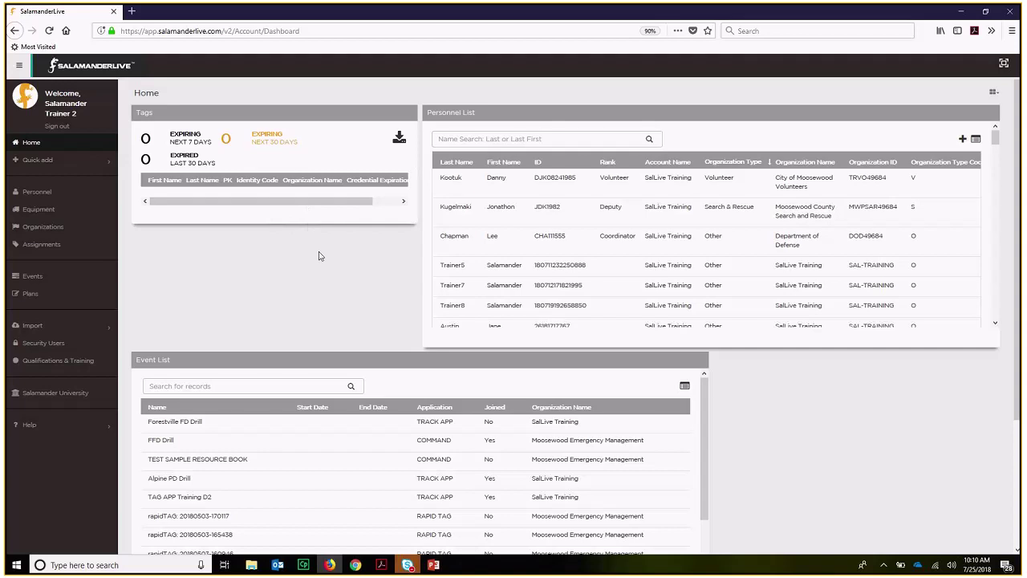
scroll(529, 415, "down", 3)
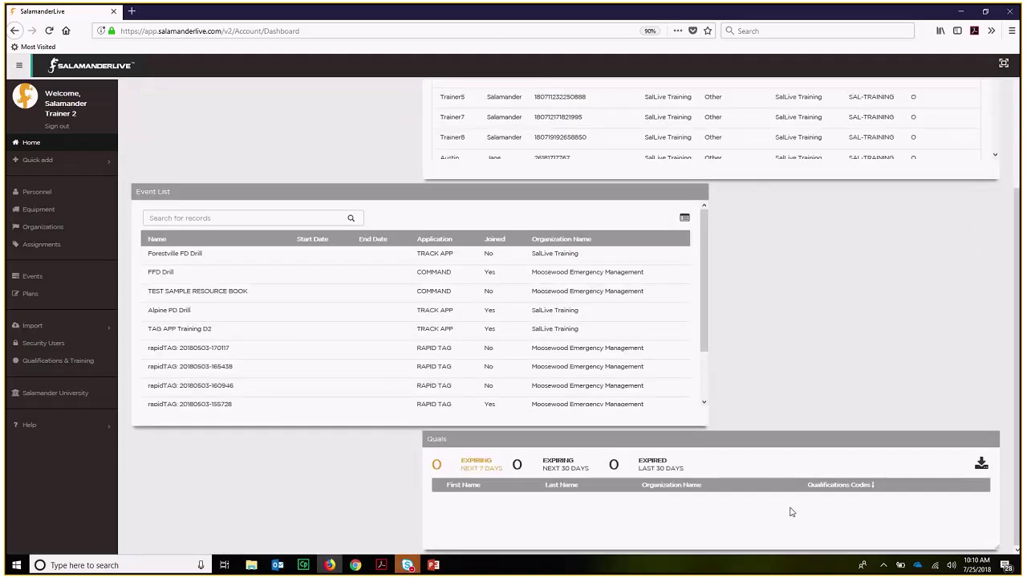
scroll(793, 509, "up", 2)
scroll(793, 511, "up", 2)
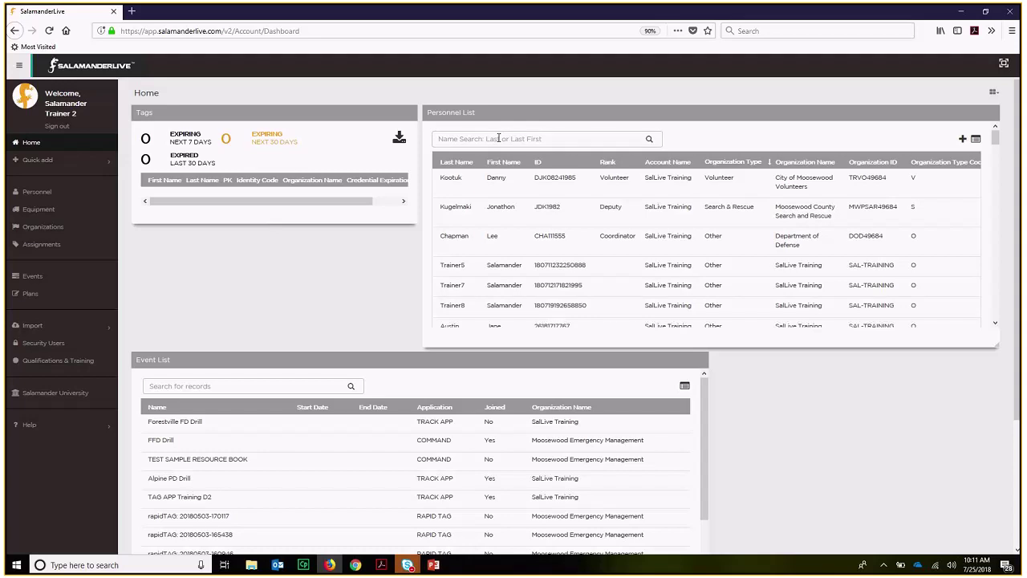
type("glenna")
left_click(650, 140)
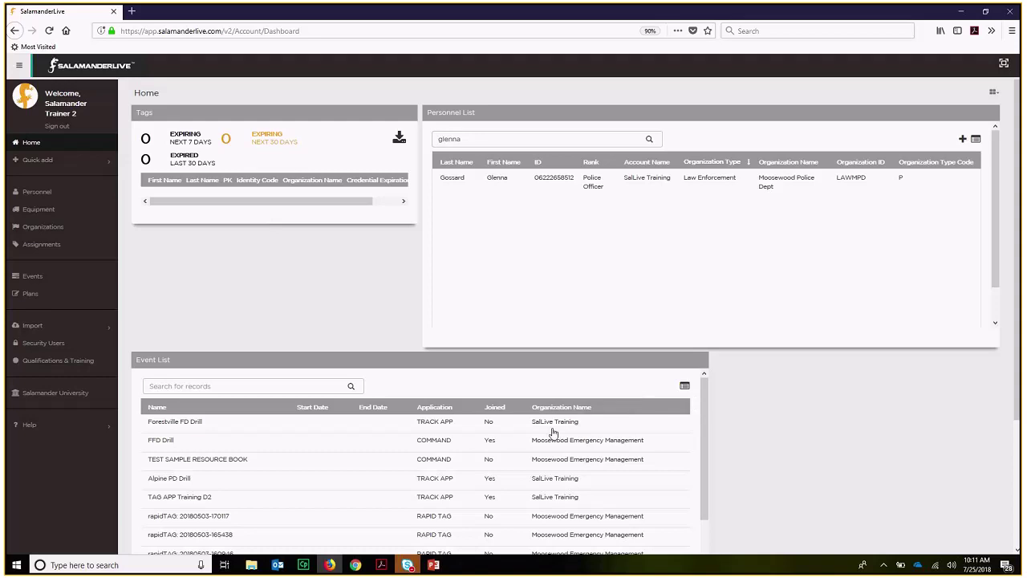
scroll(552, 433, "down", 1)
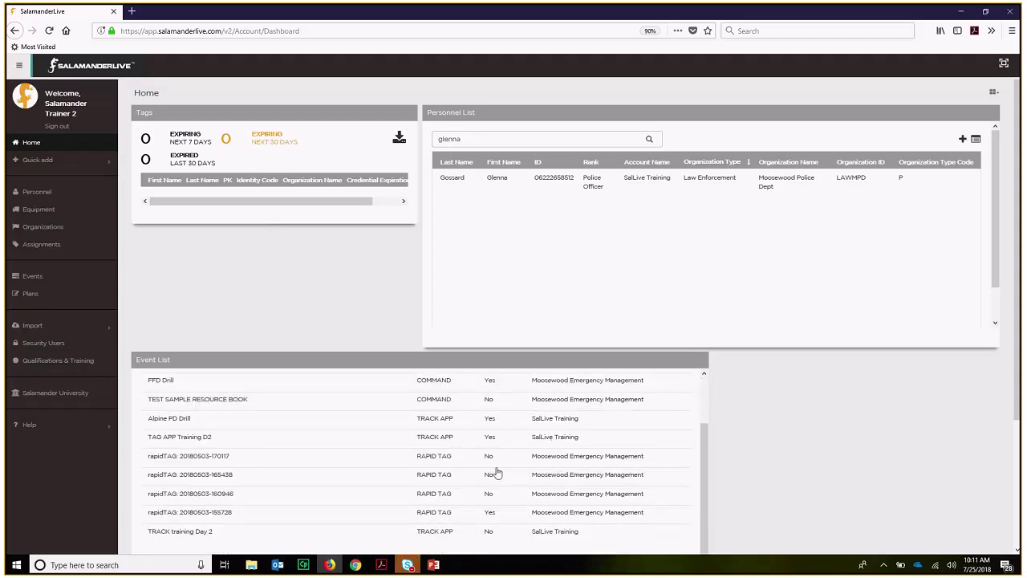
scroll(503, 472, "up", 1)
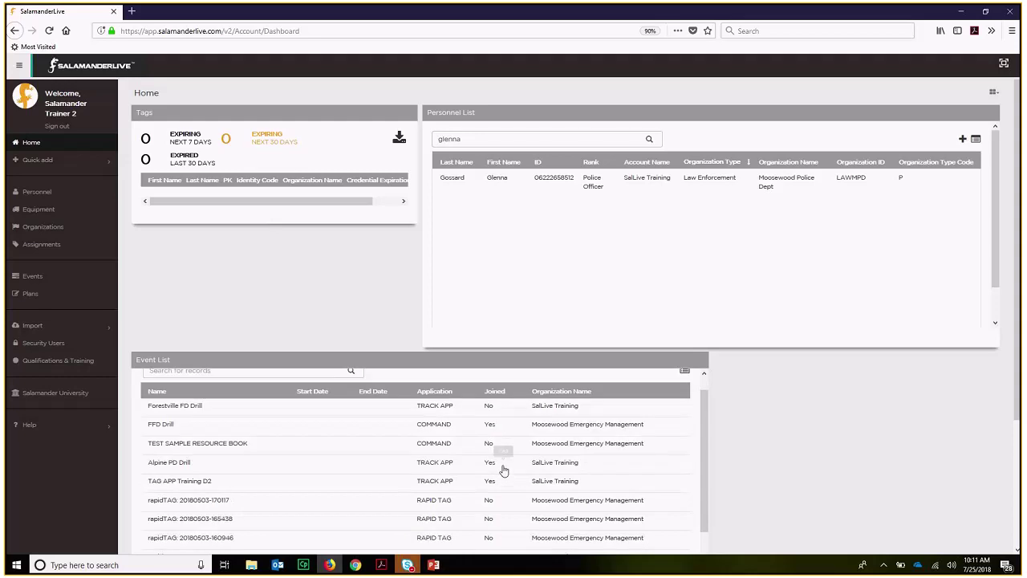
scroll(503, 471, "up", 1)
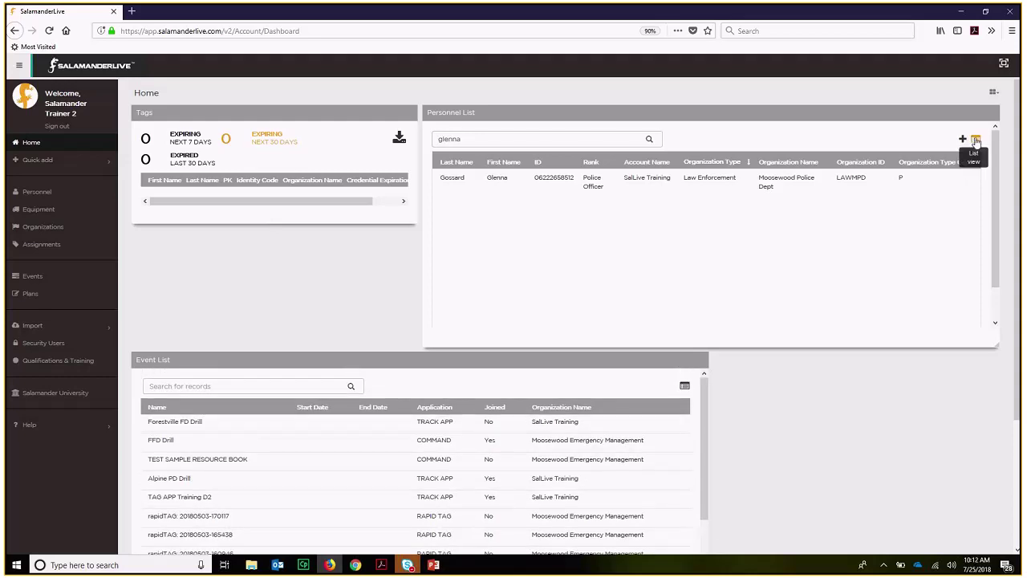
- Open the Personnel List page showing all 92 entries and expand the Show entries dropdown
left_click(976, 141)
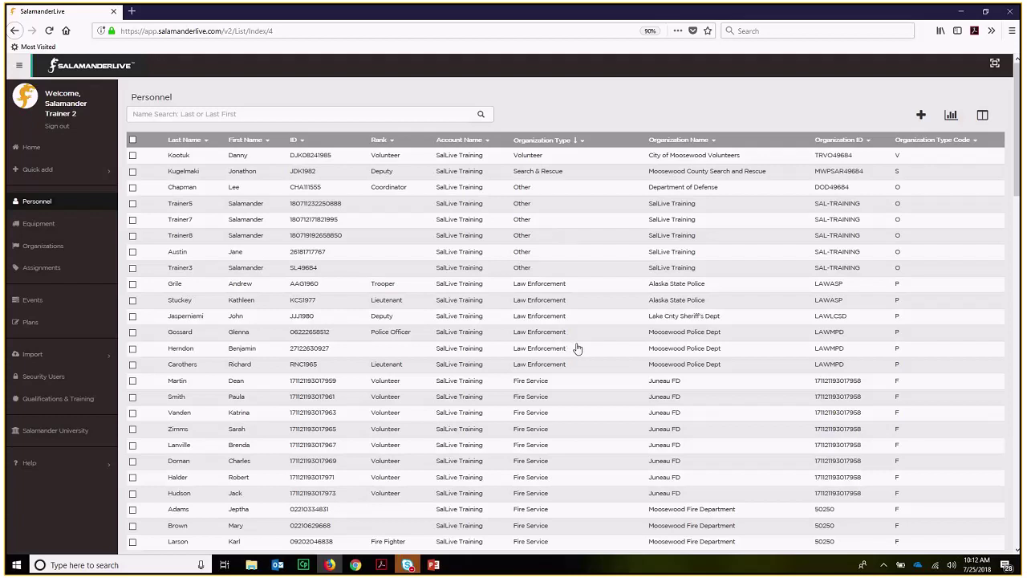
scroll(577, 348, "down", 2)
scroll(582, 354, "down", 10)
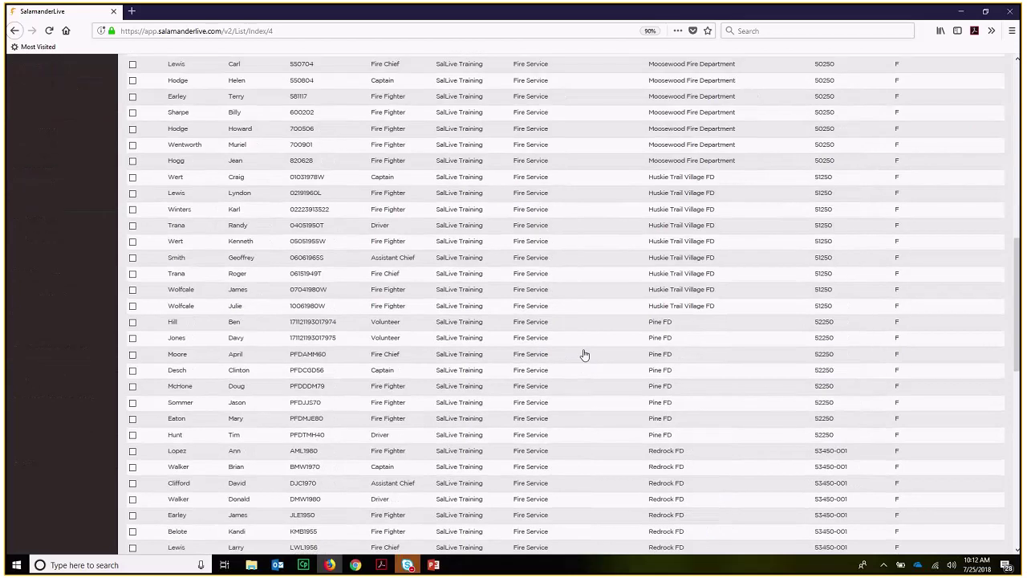
scroll(584, 353, "down", 10)
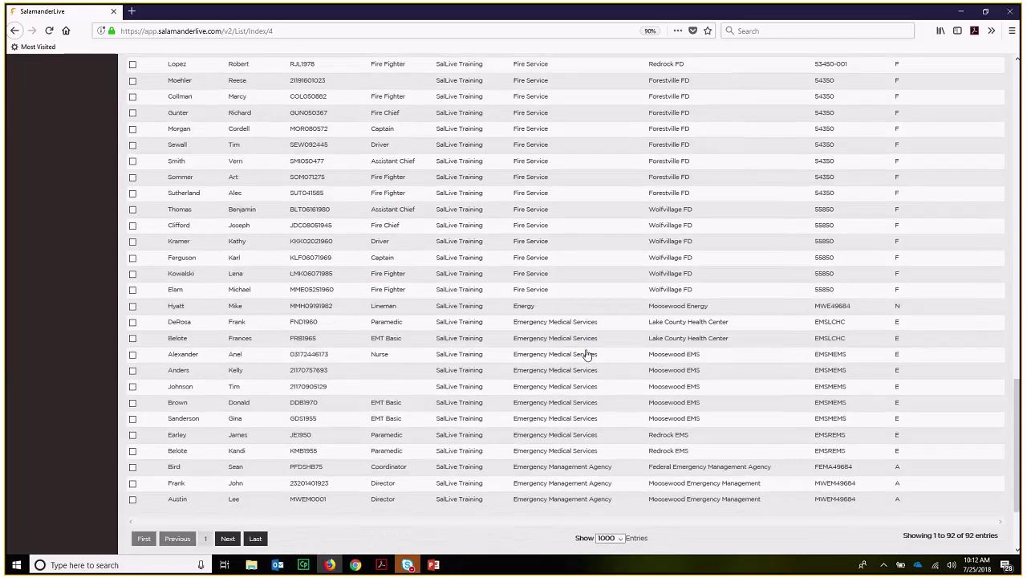
scroll(587, 354, "down", 3)
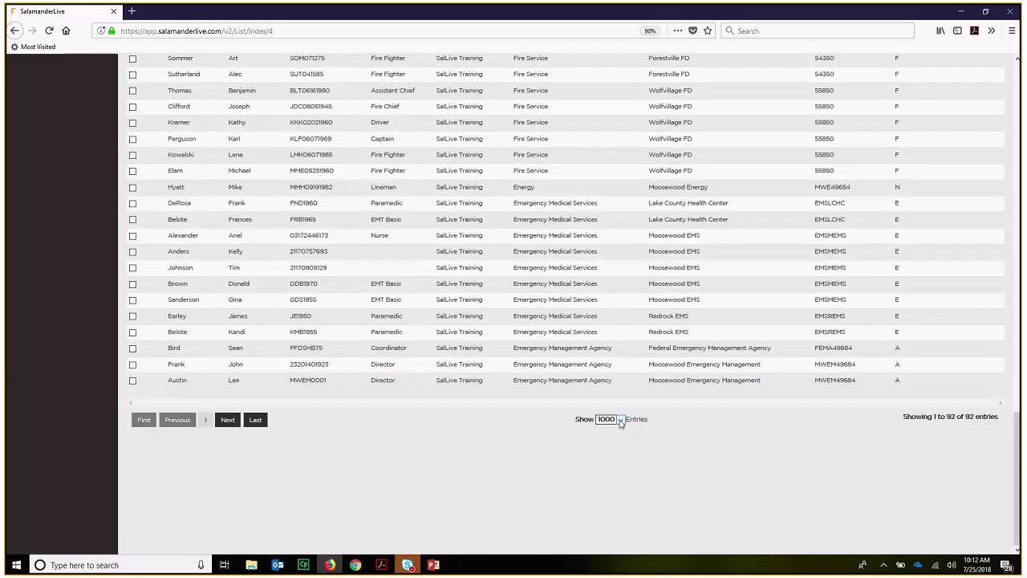
left_click(619, 420)
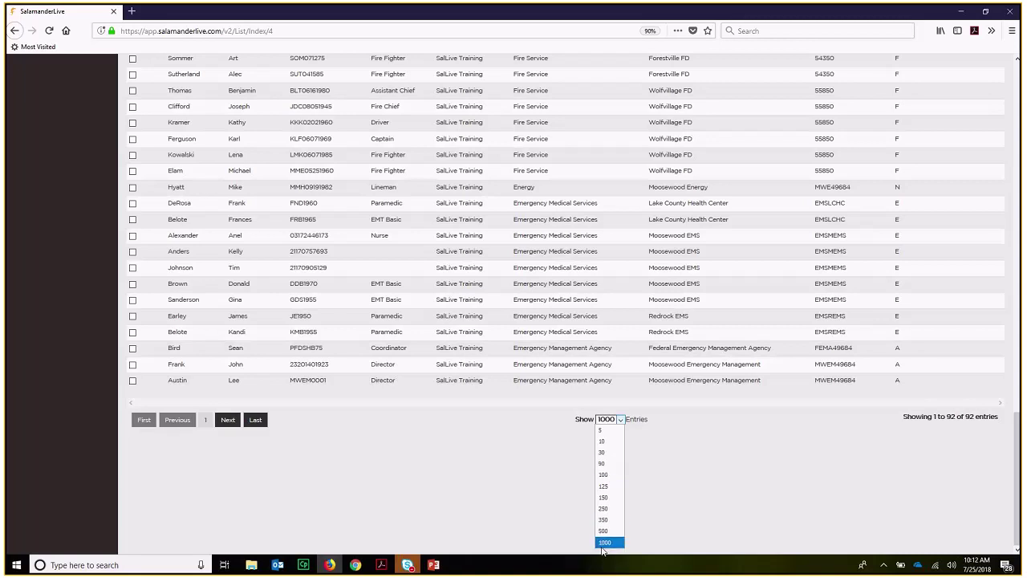
- Set the Personnel list to 90 entries per page and return to the top
left_click(641, 508)
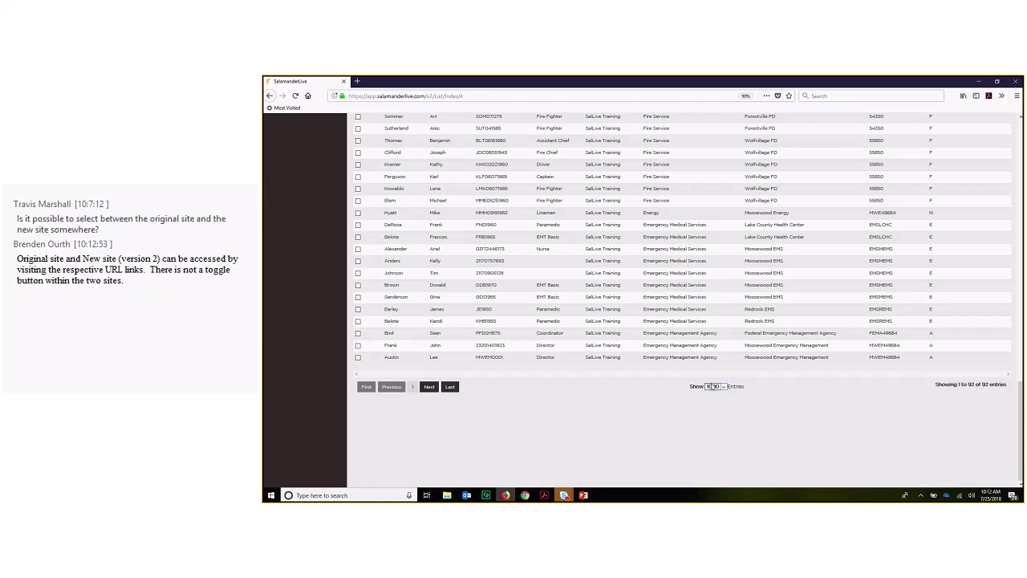
left_click(724, 388)
left_click(713, 419)
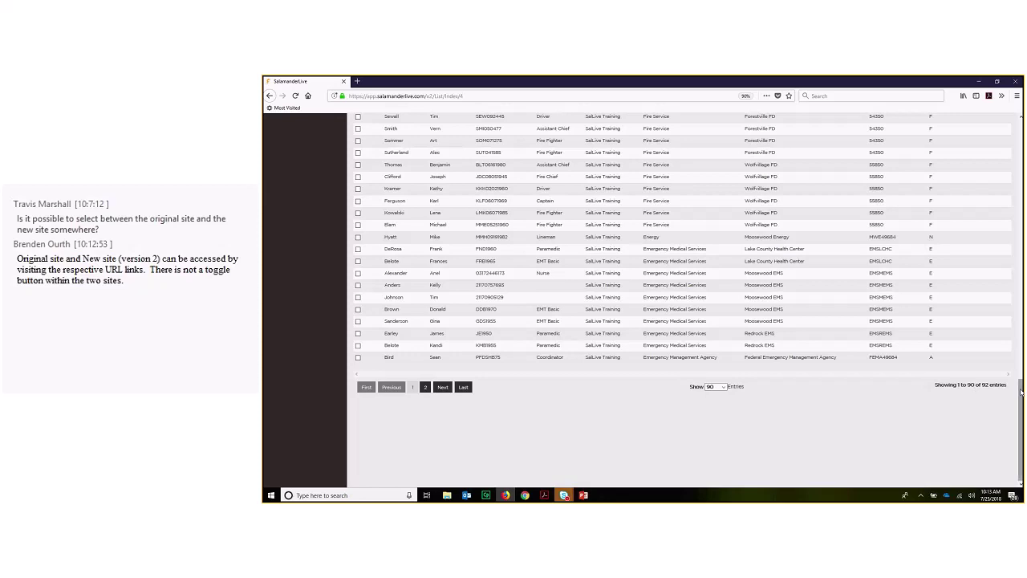
left_click_drag(1021, 391, 1022, 160)
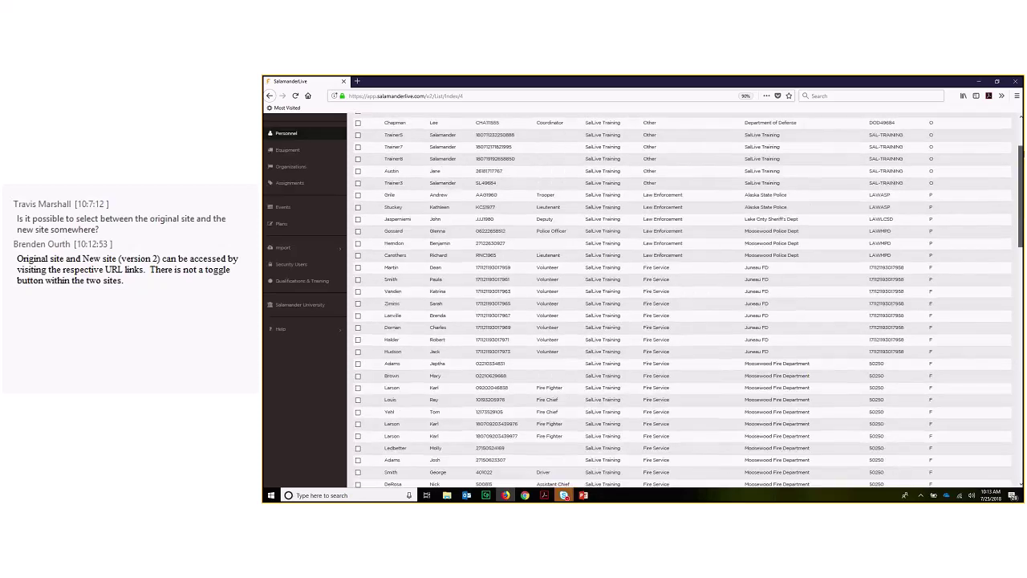
scroll(697, 201, "up", 2)
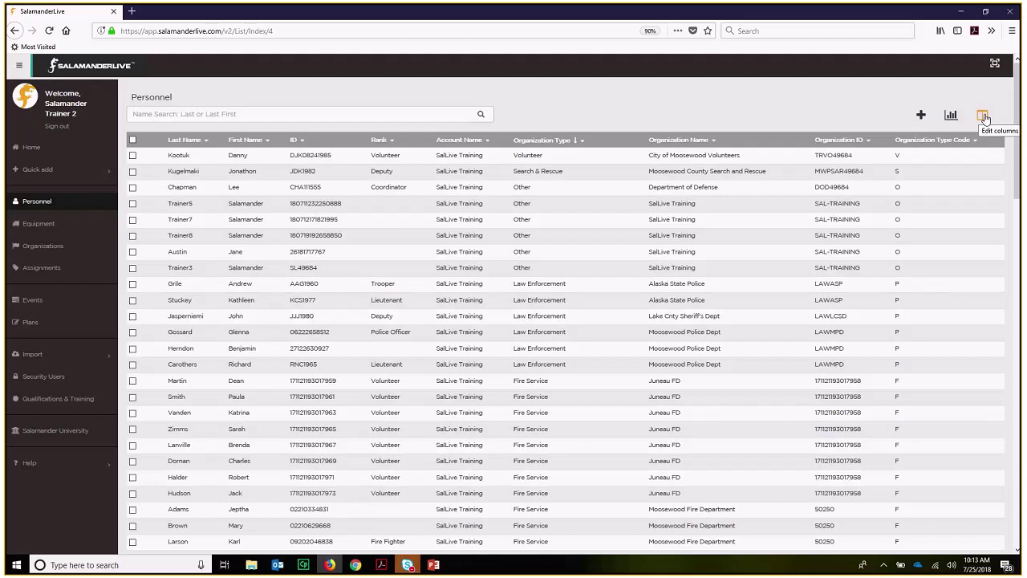
- Add the hidden Title column and place it right after First Name
left_click(984, 117)
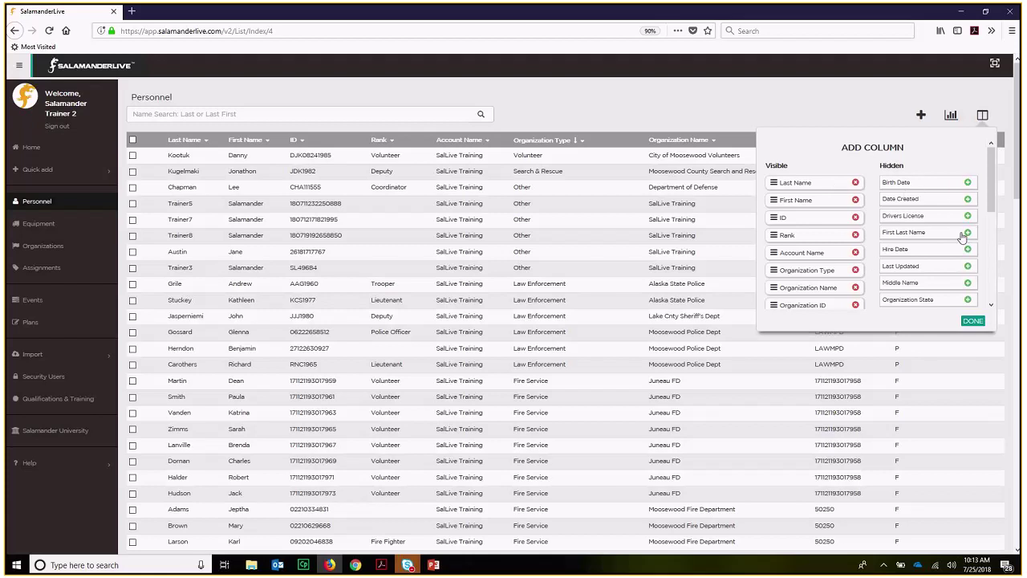
left_click_drag(992, 208, 1003, 284)
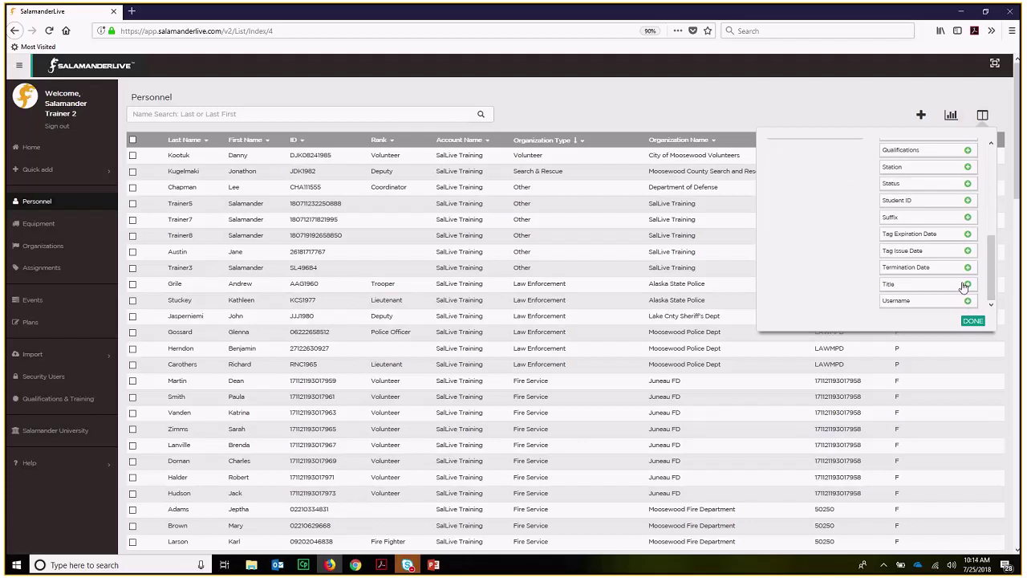
left_click(967, 284)
left_click_drag(995, 273, 995, 217)
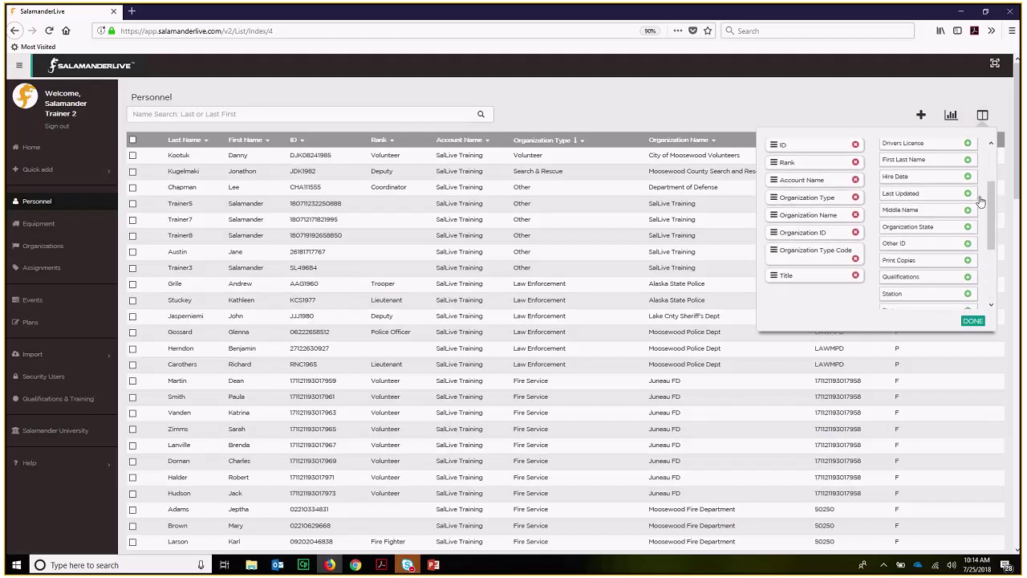
scroll(981, 201, "up", 1)
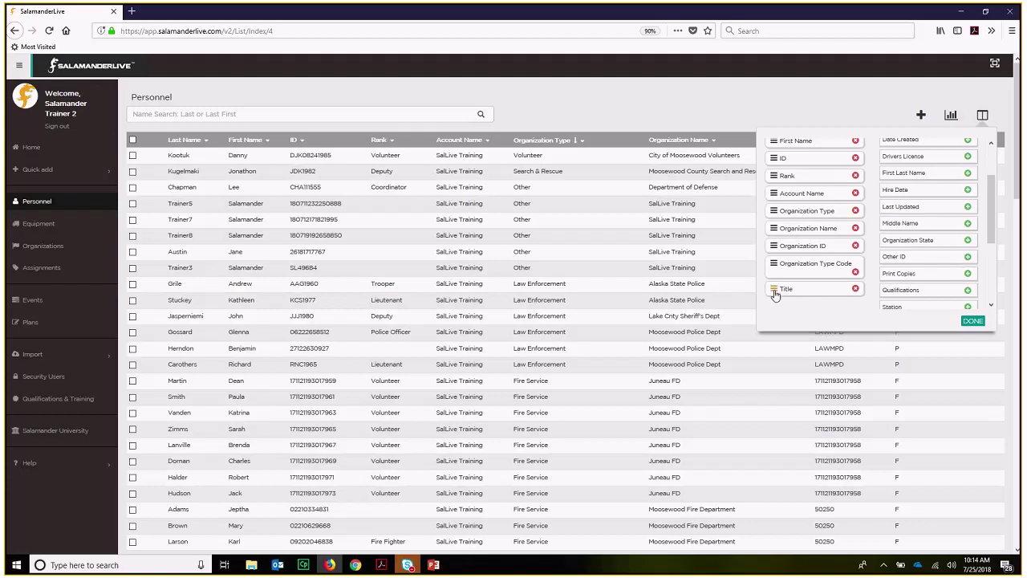
left_click_drag(774, 292, 772, 219)
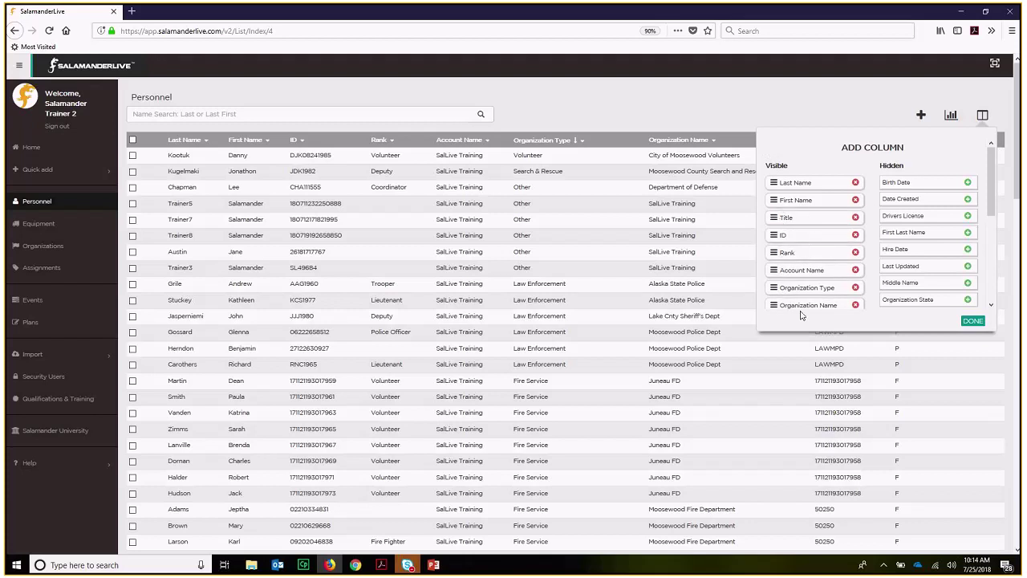
- Remove the Organization Type Code column and apply the column changes
left_click_drag(995, 201, 995, 206)
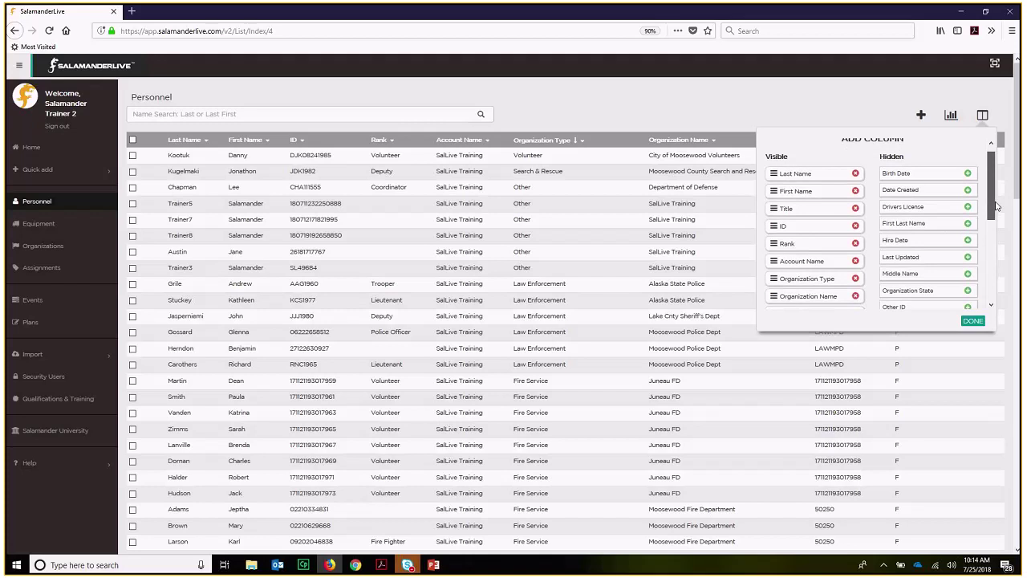
scroll(859, 281, "down", 1)
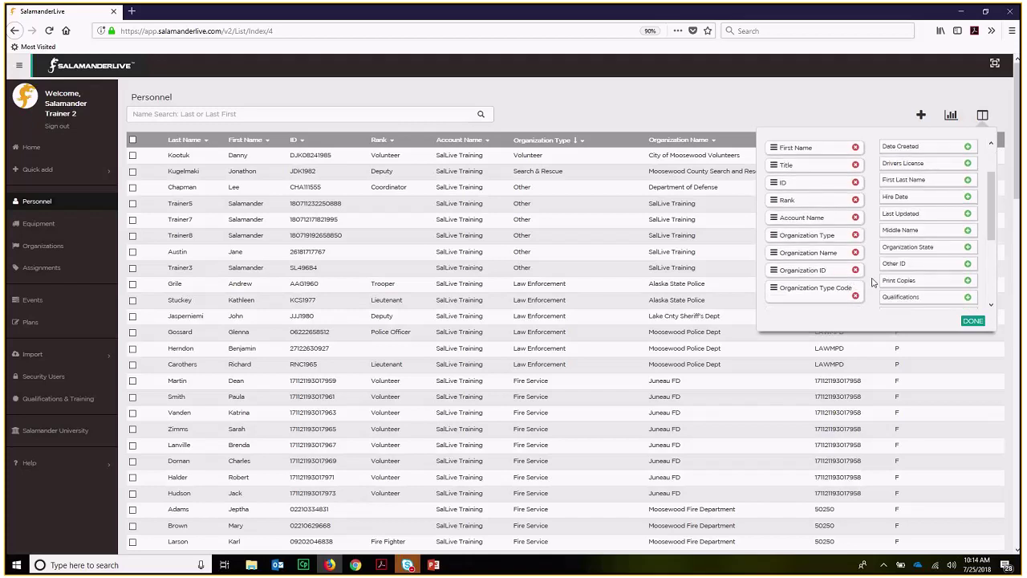
scroll(814, 241, "down", 2)
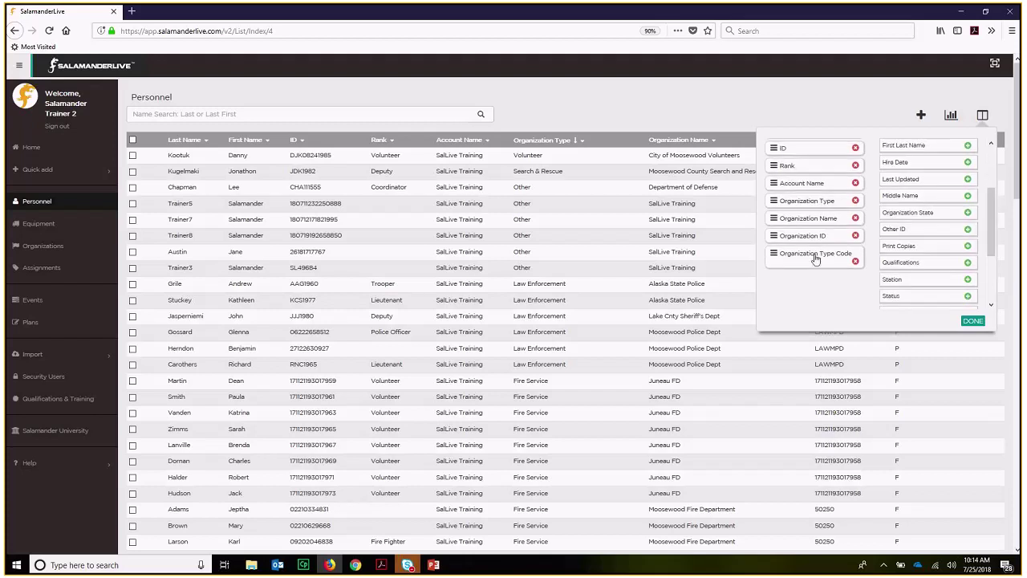
left_click(855, 262)
left_click_drag(993, 233, 1003, 197)
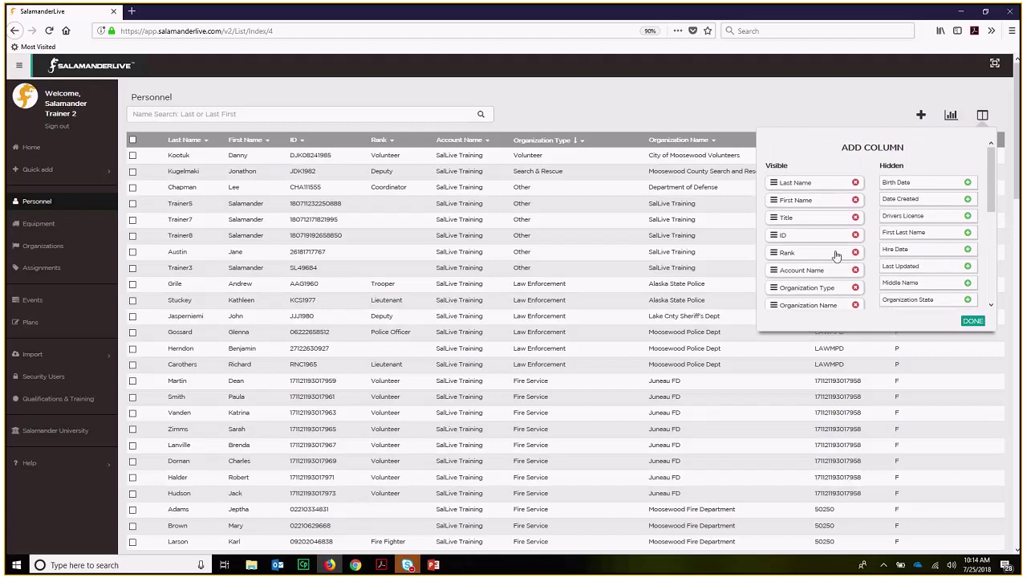
left_click(972, 321)
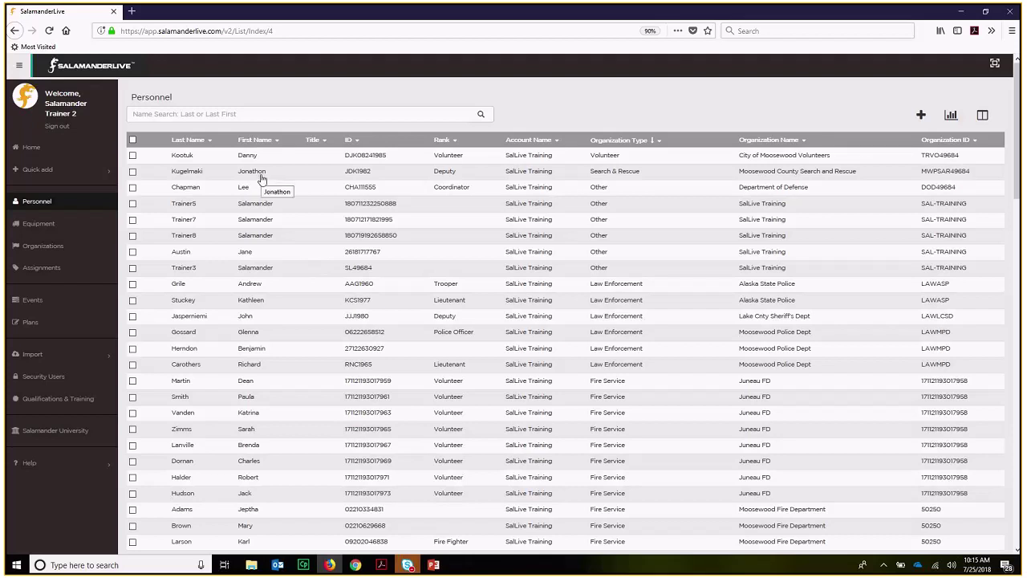
- Sort the Personnel list by Last Name A–Z and open the Last Name filter
left_click(188, 140)
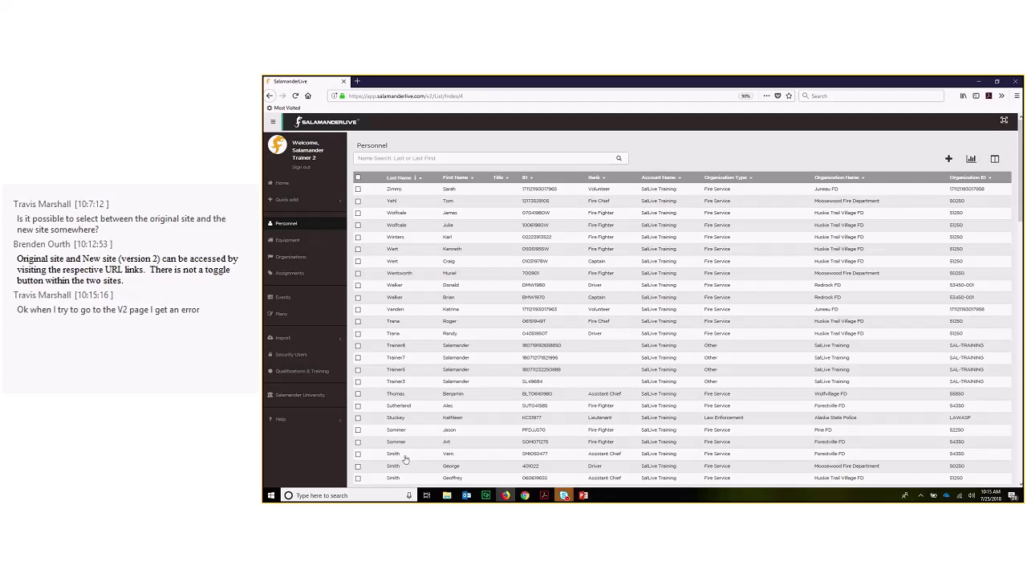
left_click(407, 178)
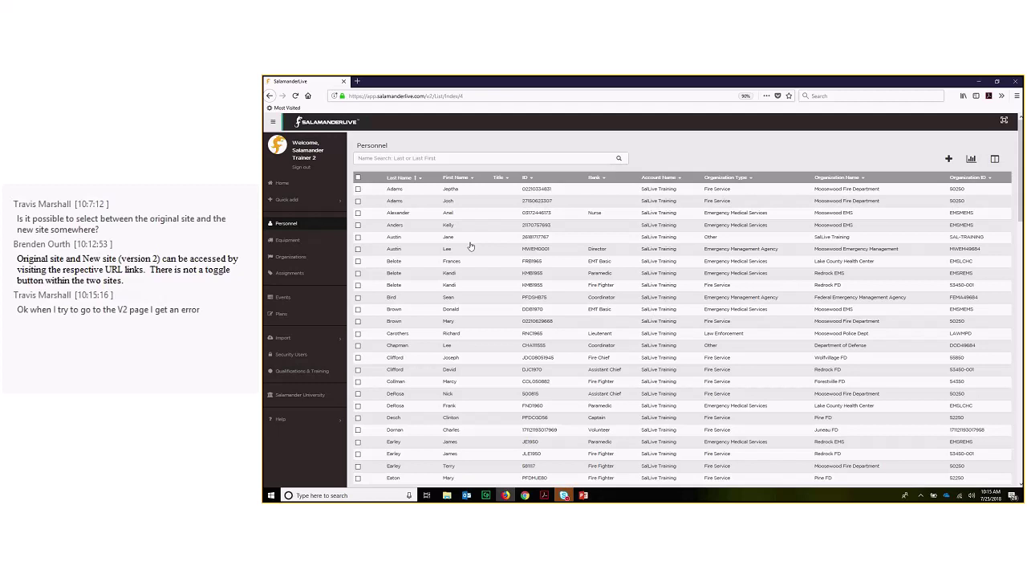
left_click(420, 179)
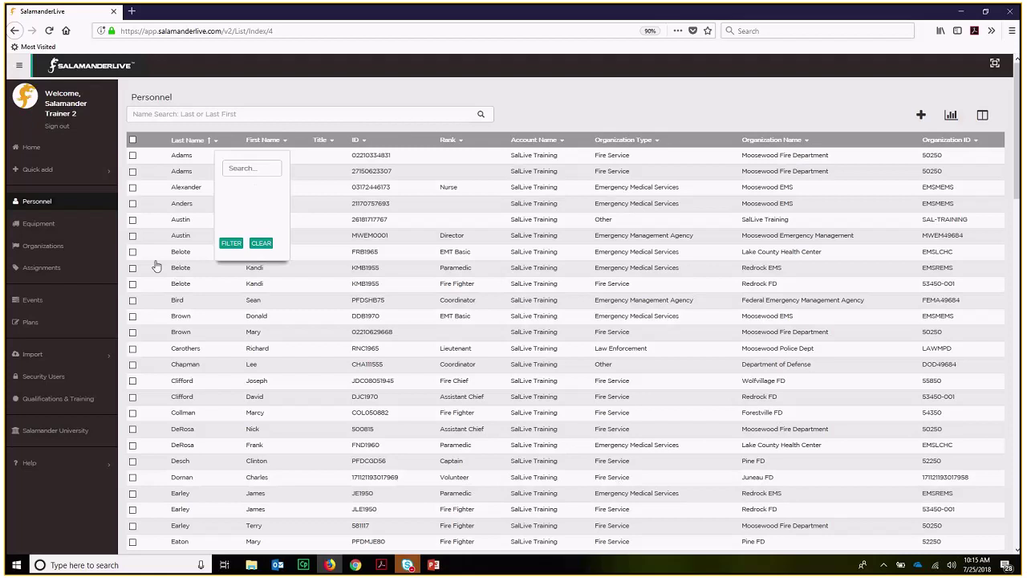
- Filter the Personnel list by last name 'adam'
left_click(248, 168)
type("adam")
left_click(235, 244)
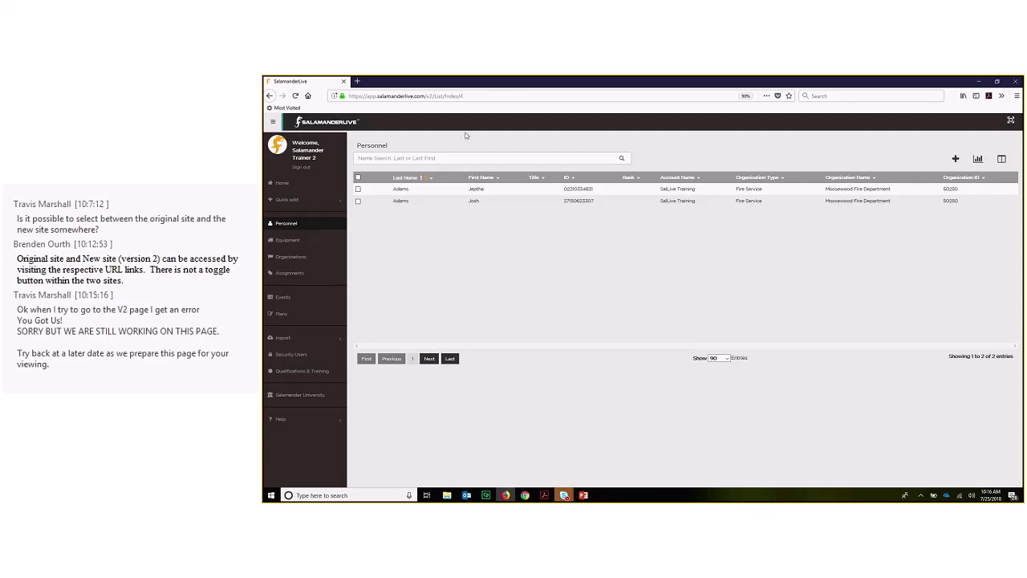
- Erase the 'adam' text and clear the Last Name filter so all personnel show
left_click(423, 176)
left_click(426, 178)
left_click(431, 179)
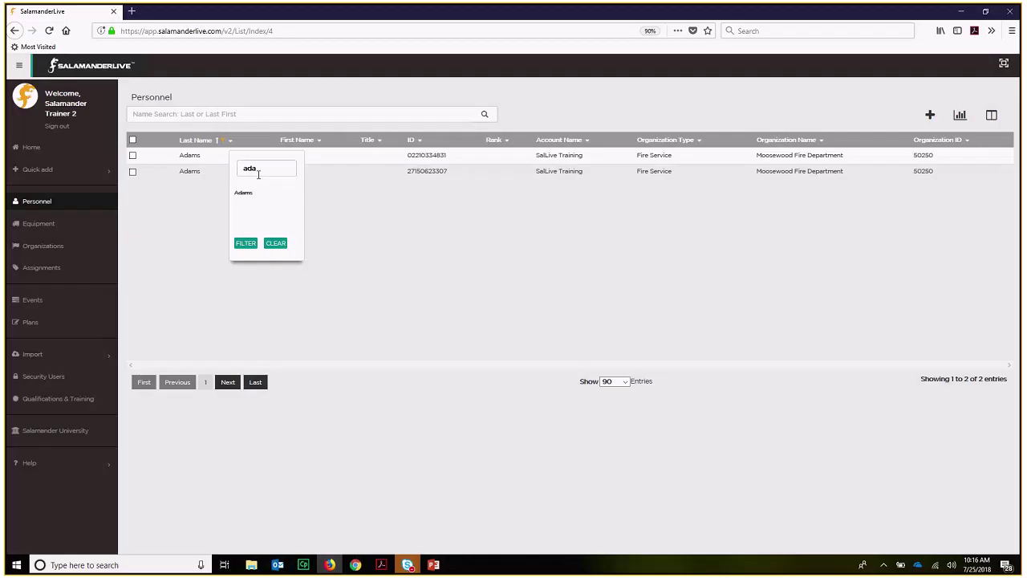
key("BackSpace")
key("BackSpace")
key("BackSpace")
left_click(275, 243)
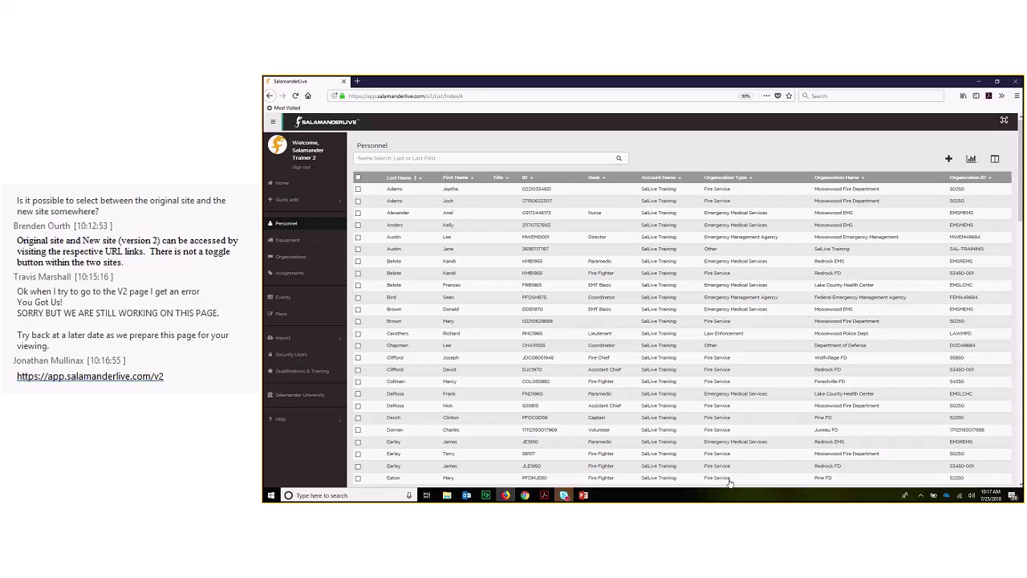
- Review the Skype for Business meeting conversation, then minimize the meeting window
left_click(571, 483)
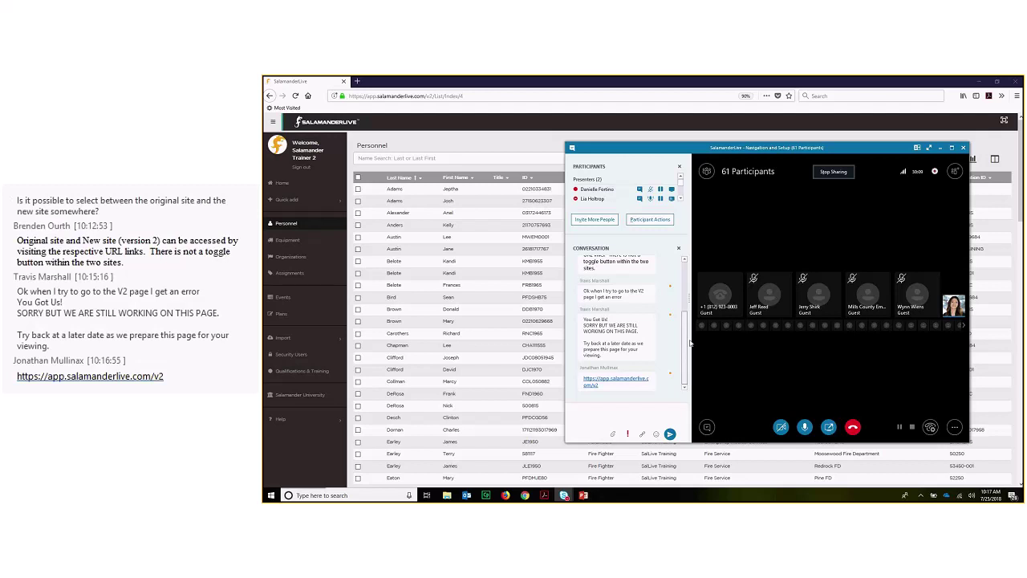
scroll(686, 331, "up", 3)
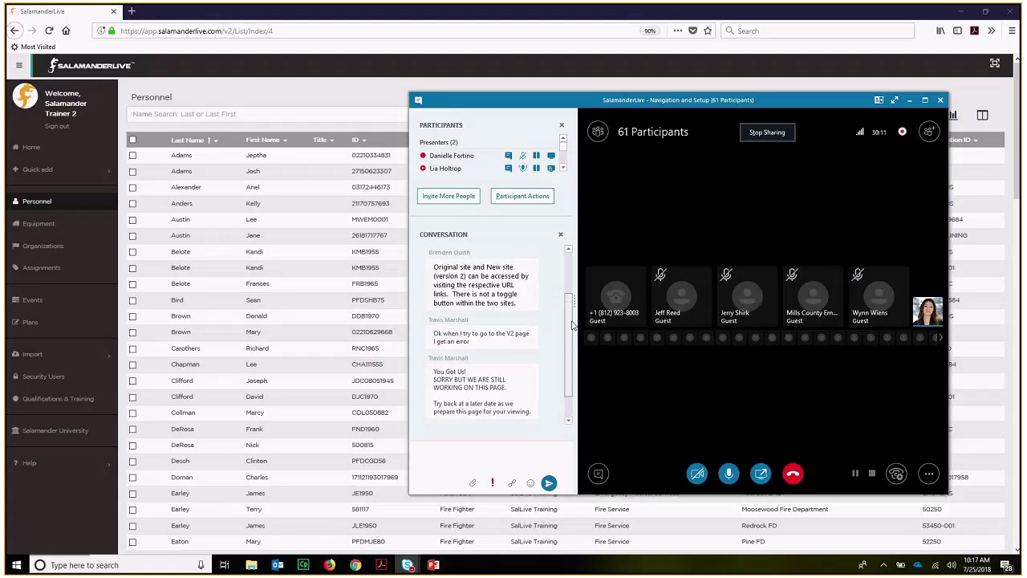
left_click_drag(574, 311, 576, 286)
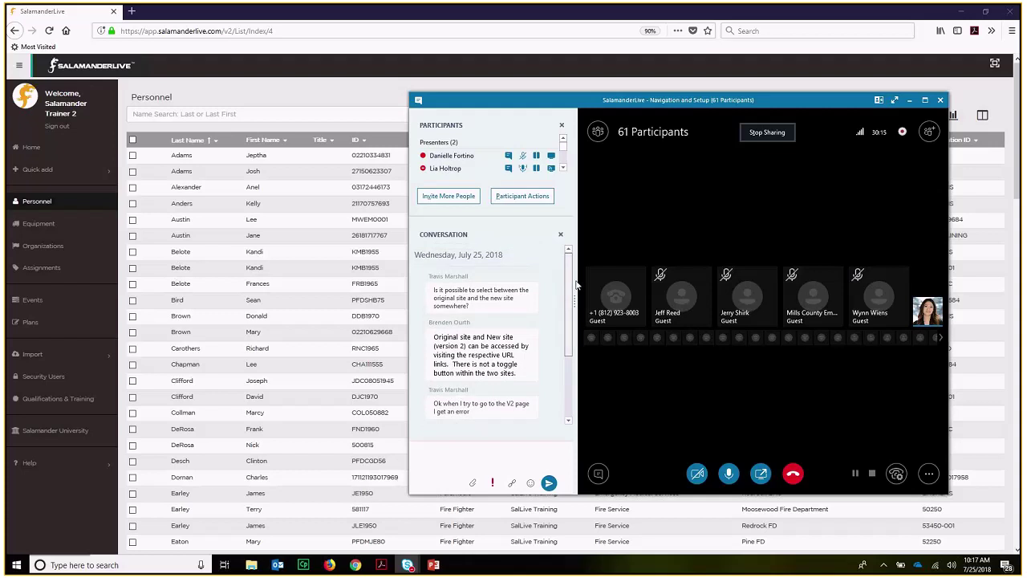
left_click_drag(577, 285, 573, 289)
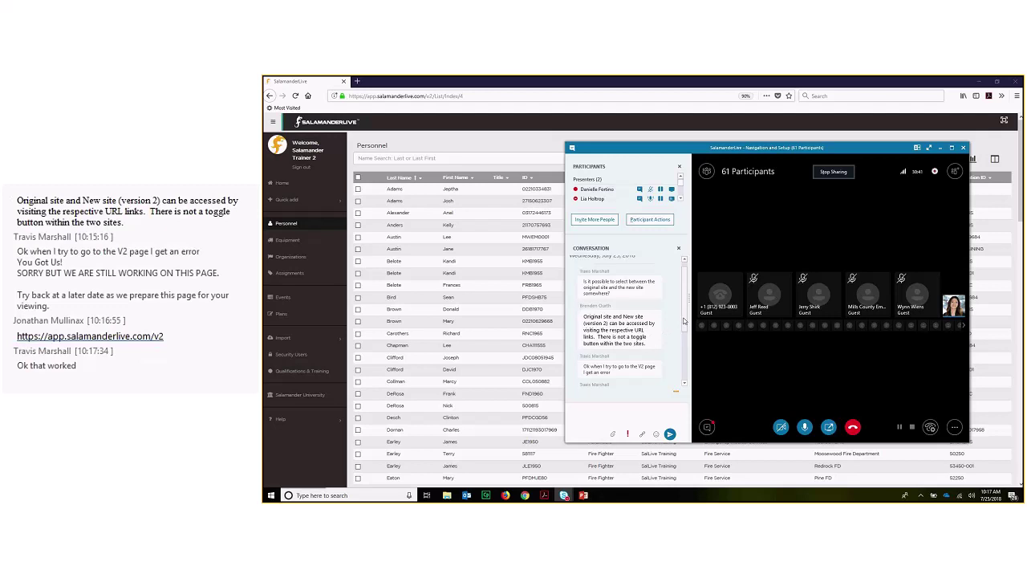
left_click_drag(686, 323, 686, 336)
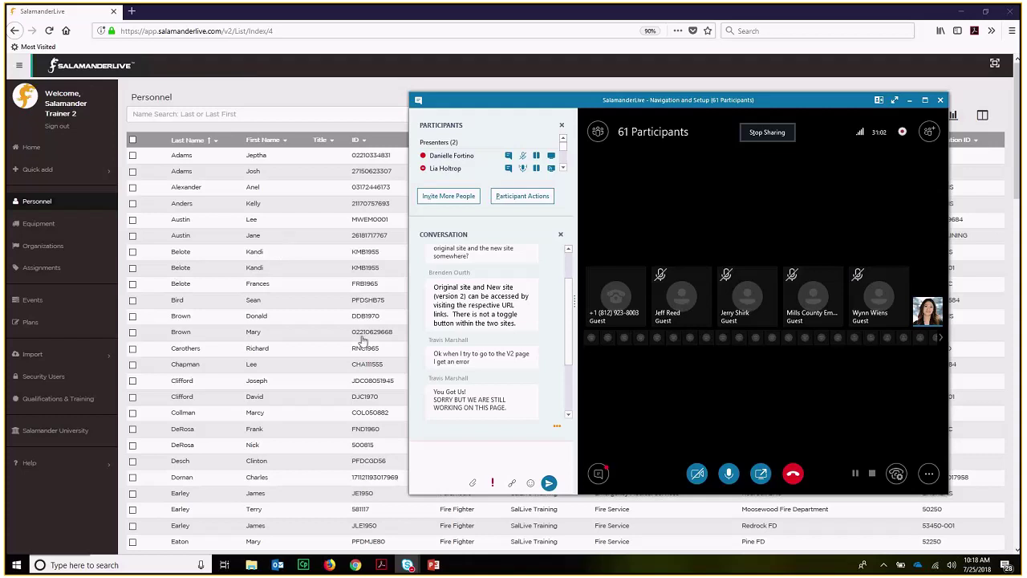
left_click_drag(569, 353, 567, 373)
scroll(566, 374, "down", 2)
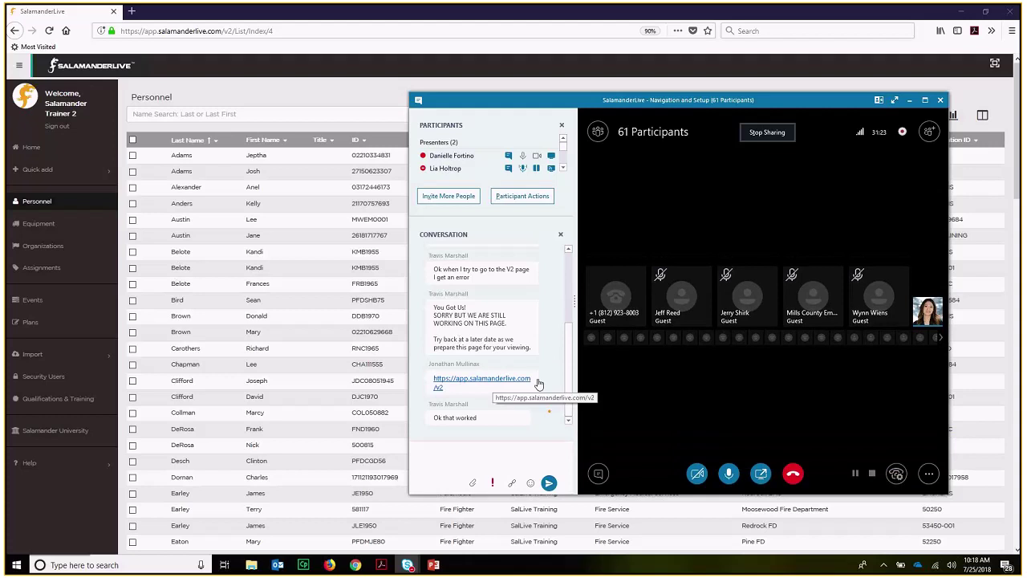
left_click(911, 101)
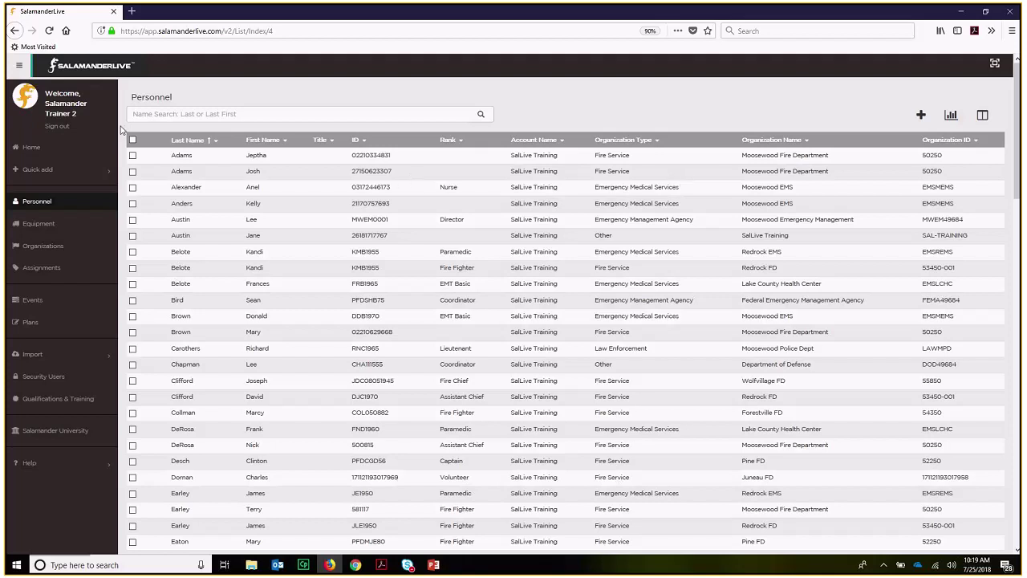
- Open the Organizations list from the left sidebar
left_click(43, 248)
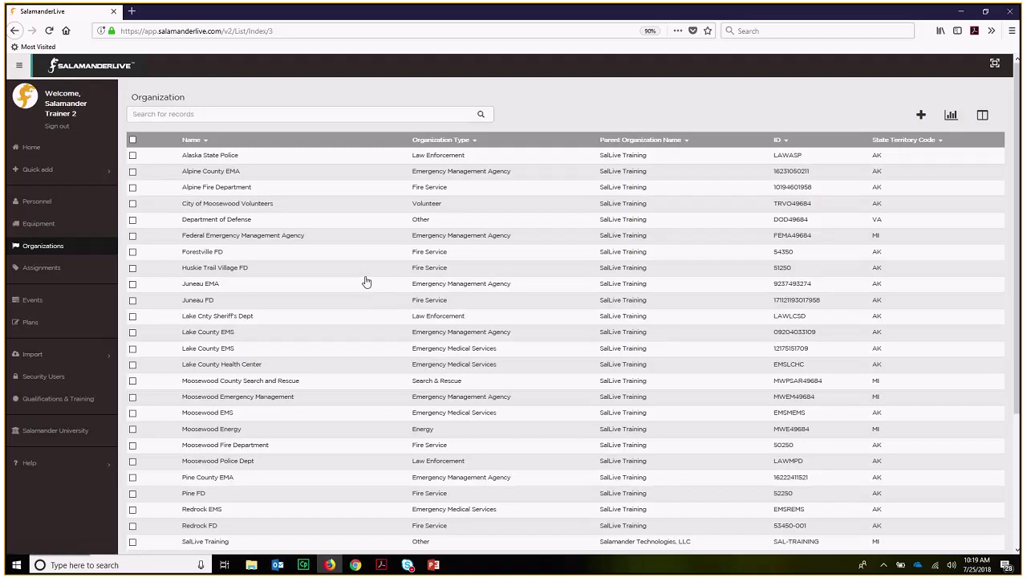
- Start a new organization record named Alaska FD
left_click(920, 117)
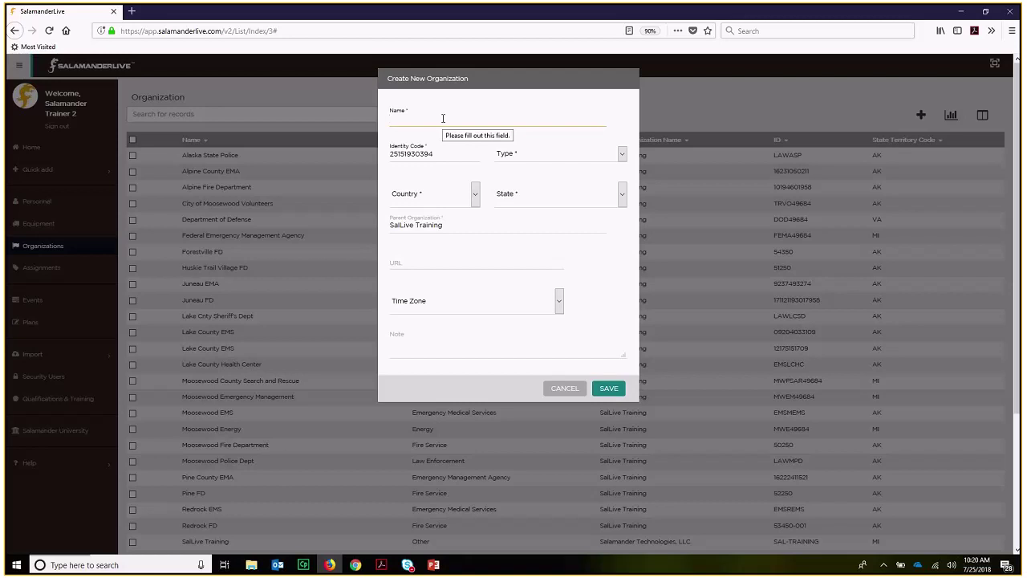
type("Alaska FD")
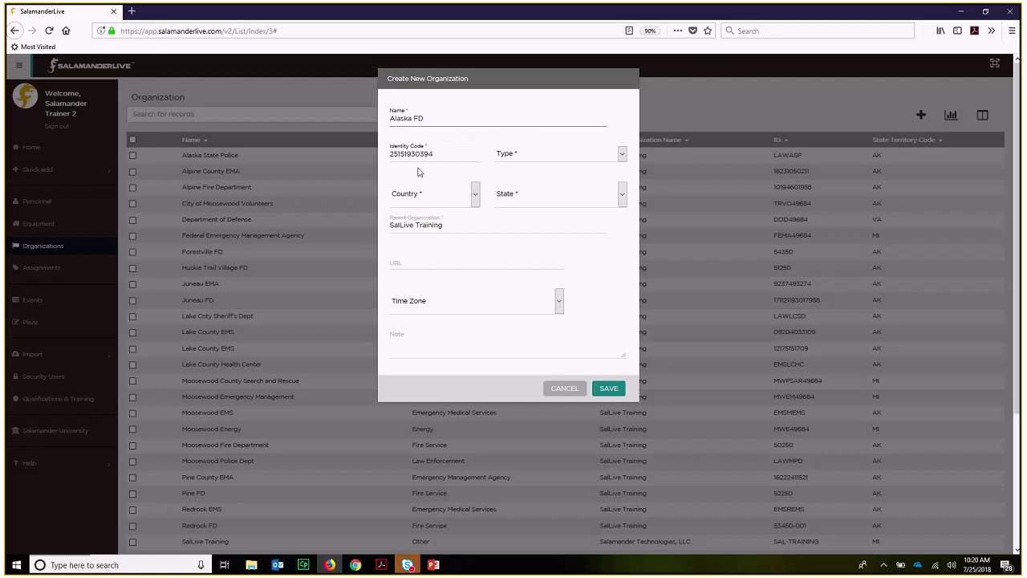
left_click(437, 153)
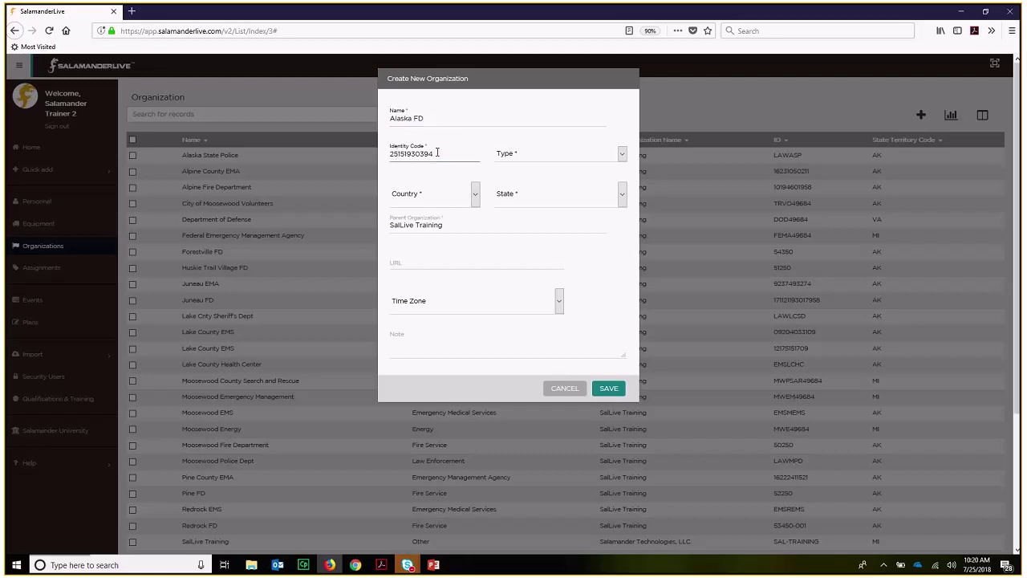
double_click(436, 154)
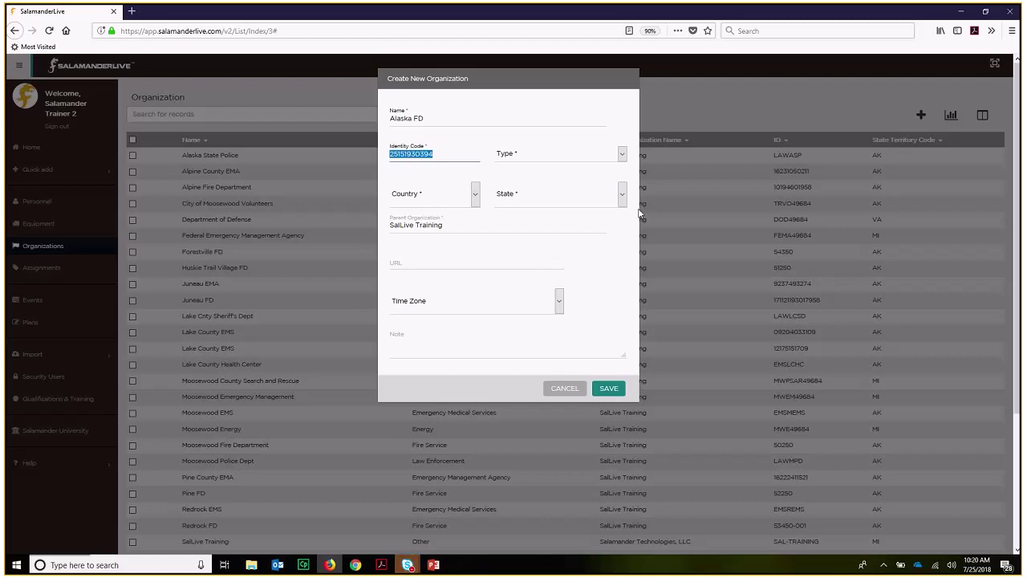
- Set the organization type to Fire Service, country United States and state Alaska
left_click(623, 155)
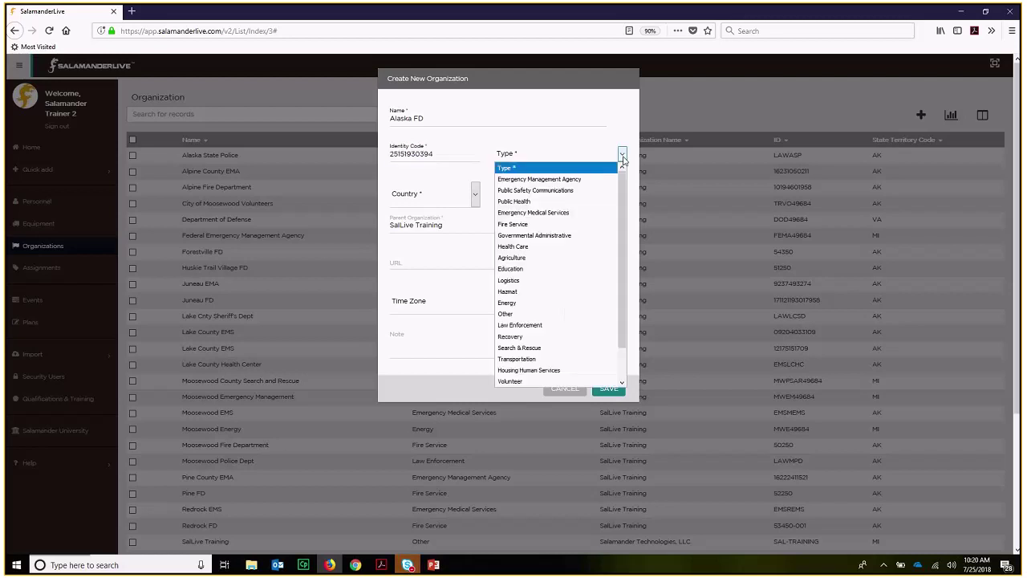
left_click(562, 223)
left_click(479, 198)
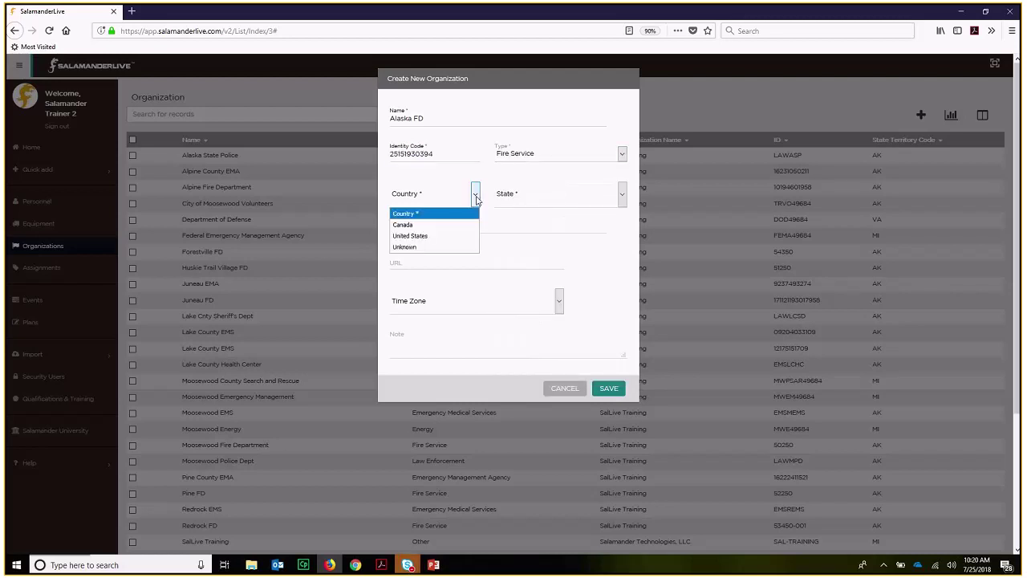
left_click(449, 232)
left_click(622, 200)
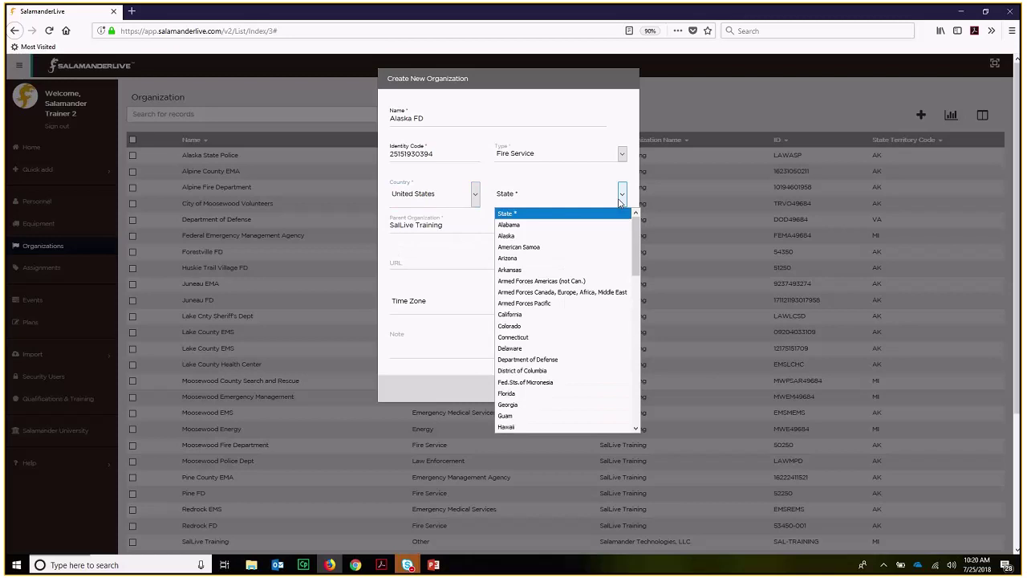
left_click(594, 238)
left_click(449, 225)
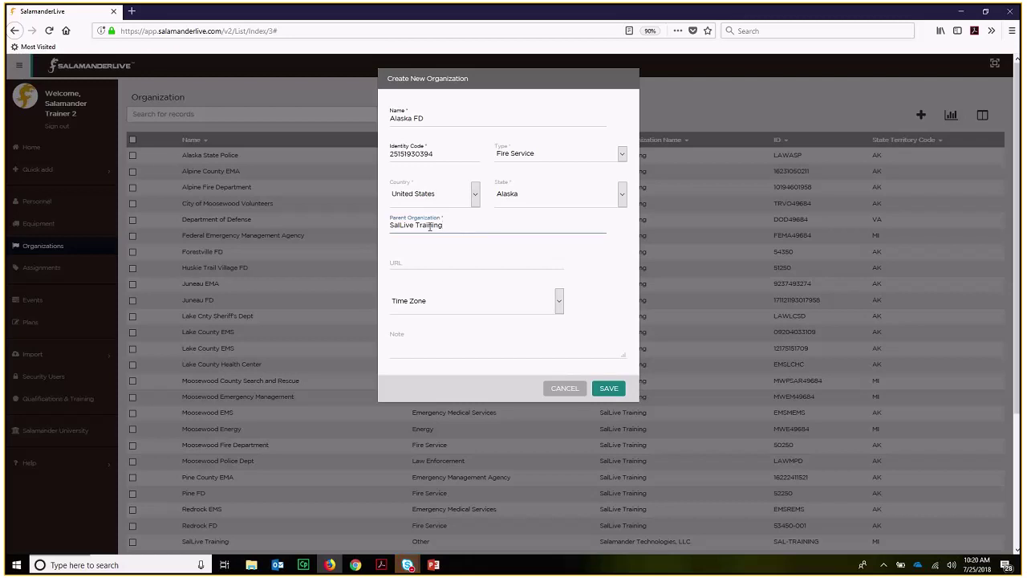
- Replace the Parent Organization with SalTraining
left_click_drag(391, 230, 476, 230)
type("m")
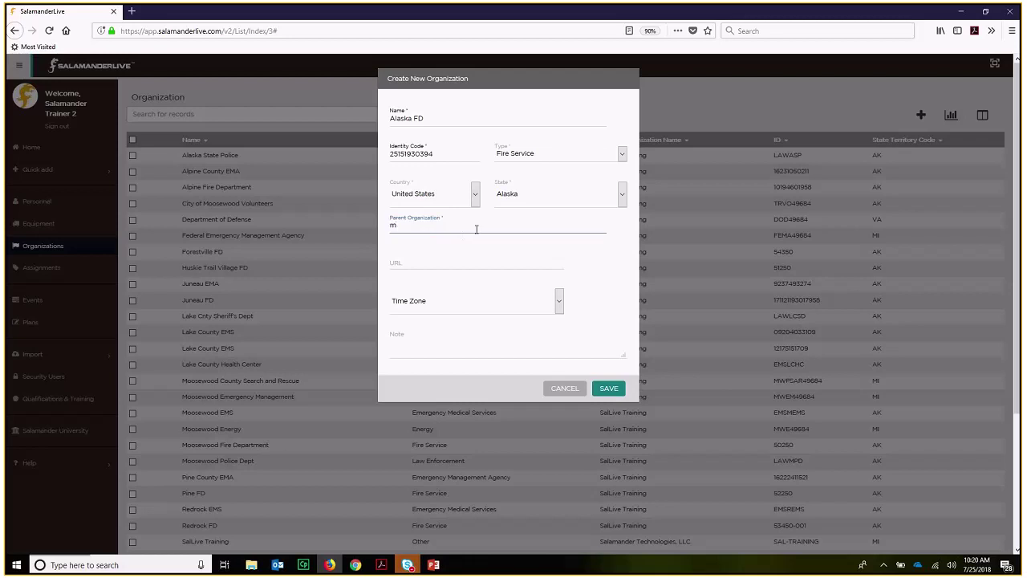
key("BackSpace")
type("sal")
key("BackSpace")
key("BackSpace")
key("BackSpace")
type("SalTraining")
left_click(504, 256)
- Set the time zone to (UTC-09:00) Alaska
scroll(523, 281, "down", 3)
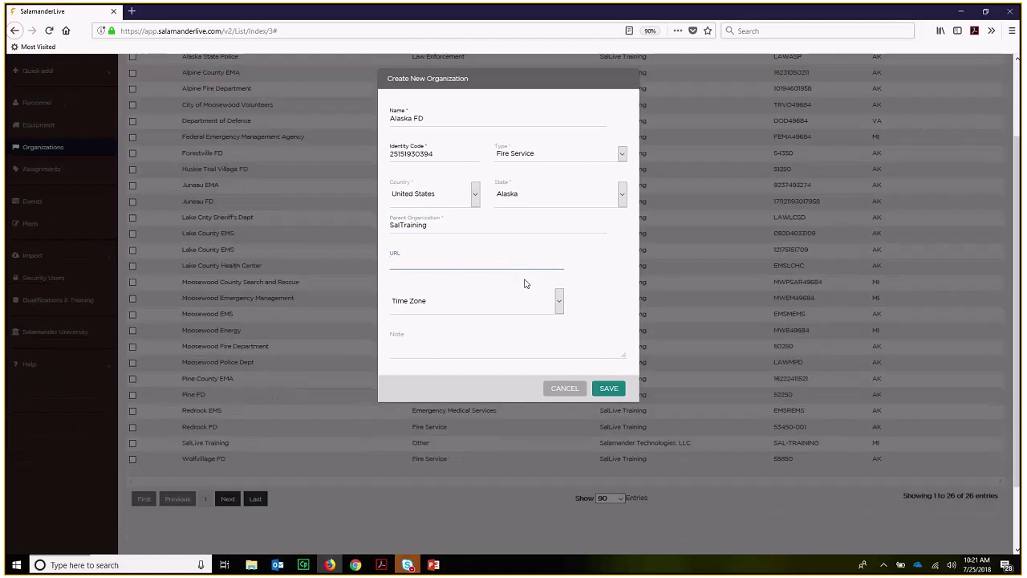
left_click(560, 308)
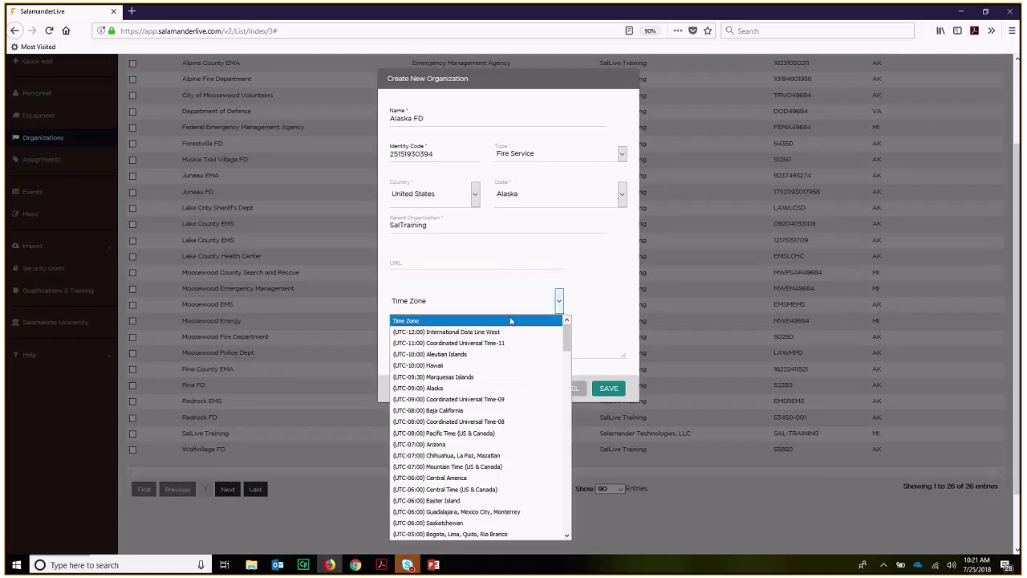
left_click(475, 390)
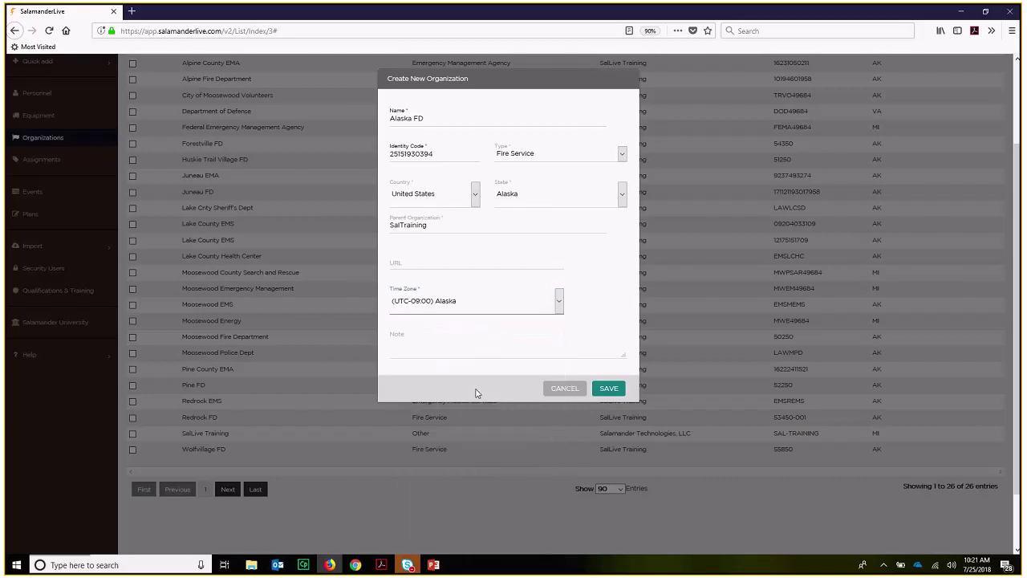
scroll(576, 310, "up", 1)
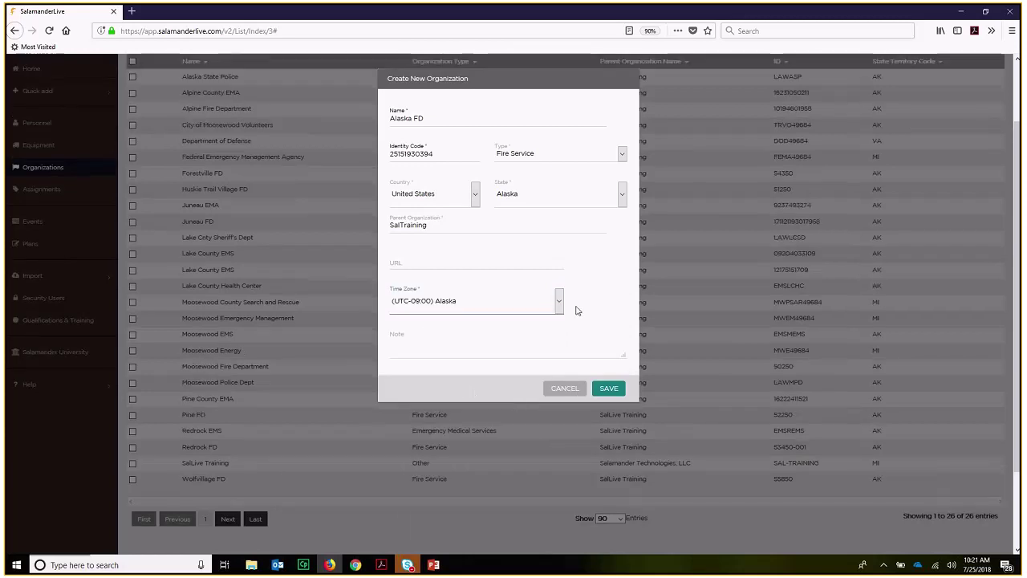
scroll(576, 311, "up", 1)
- Save the new Alaska FD organization
left_click(609, 391)
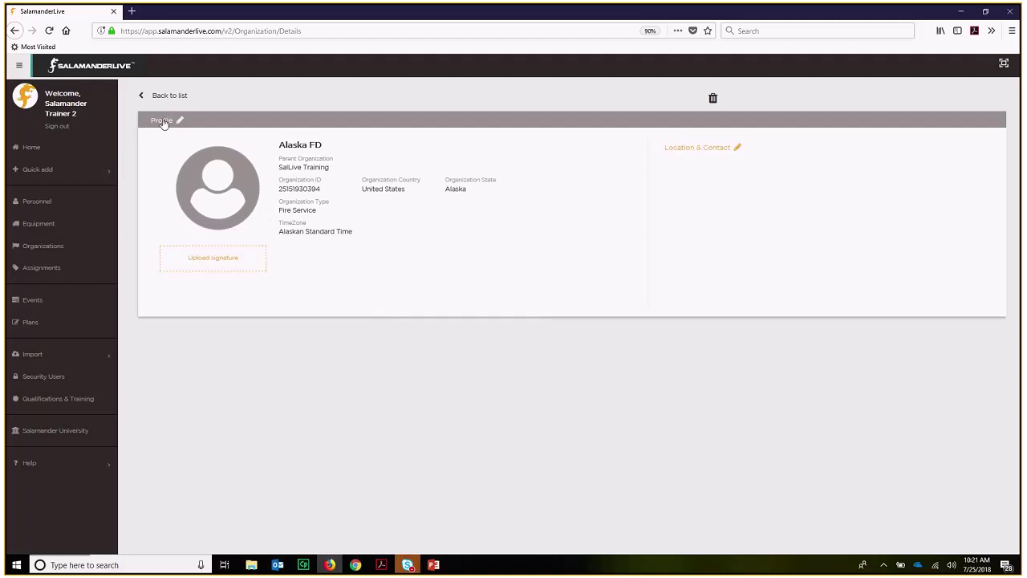
- Enter the organization's phone number in the Location & Contact details
left_click(163, 121)
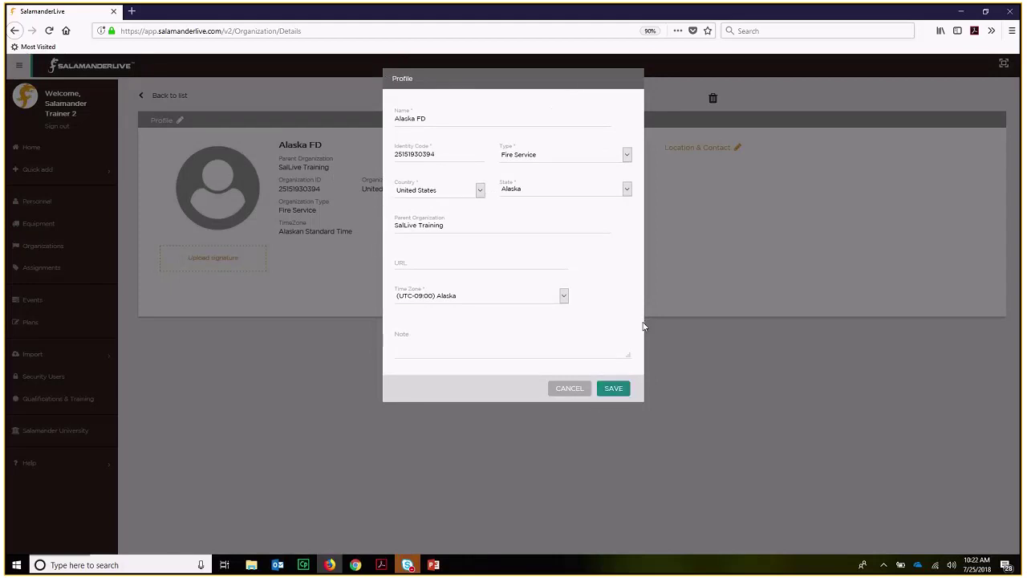
left_click(571, 397)
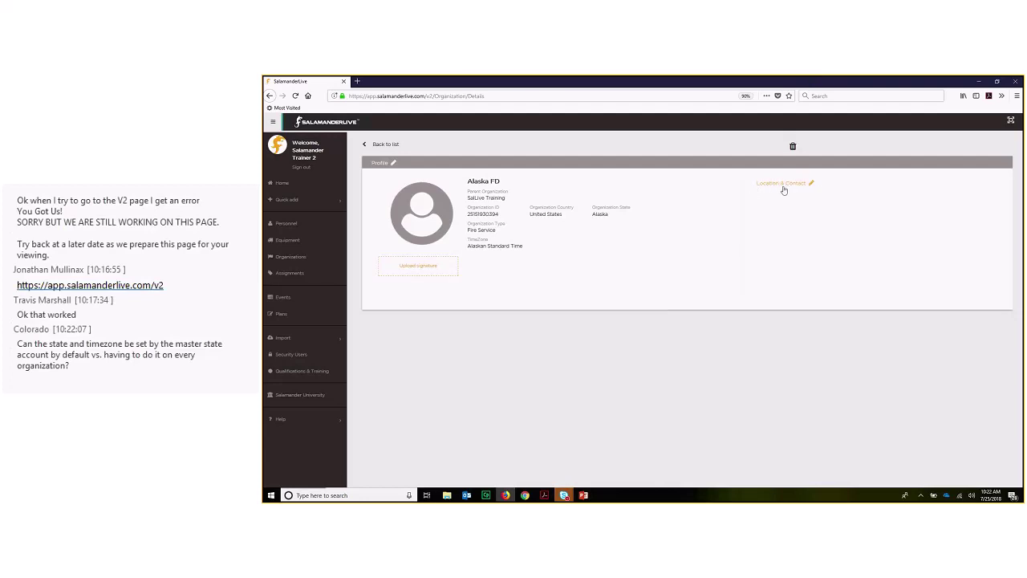
left_click(787, 187)
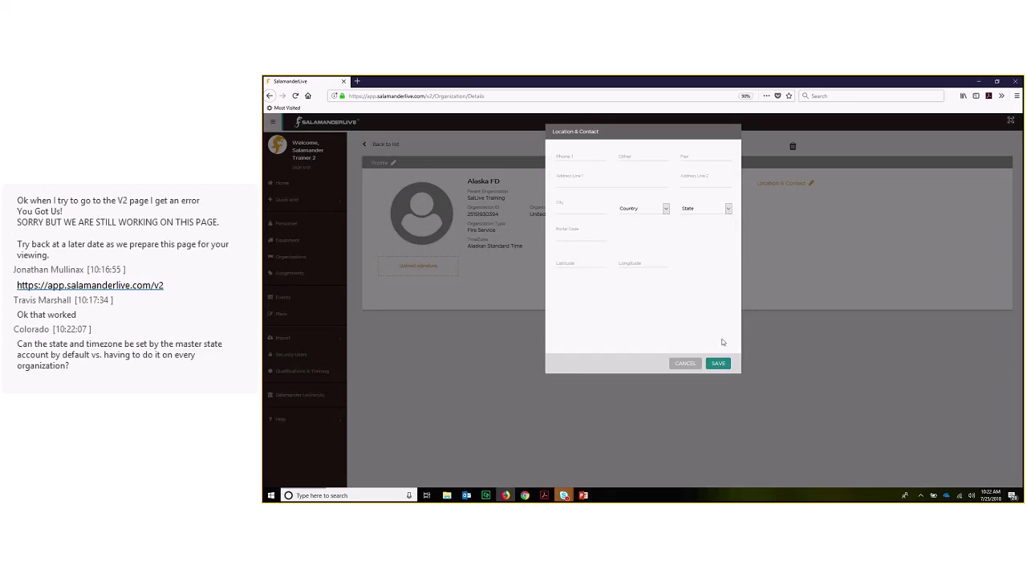
key("Tab")
left_click(581, 181)
type("787")
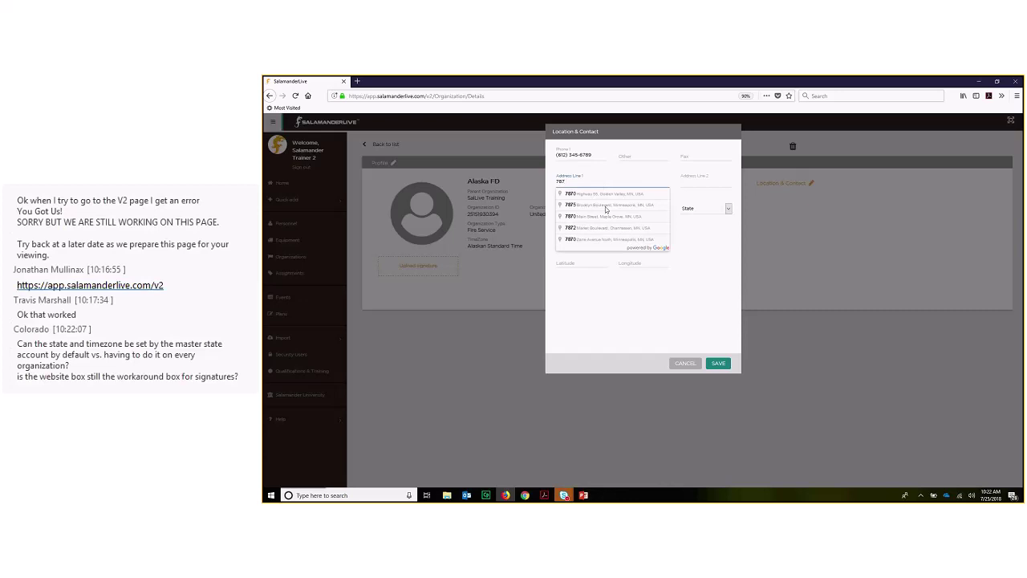
left_click(606, 216)
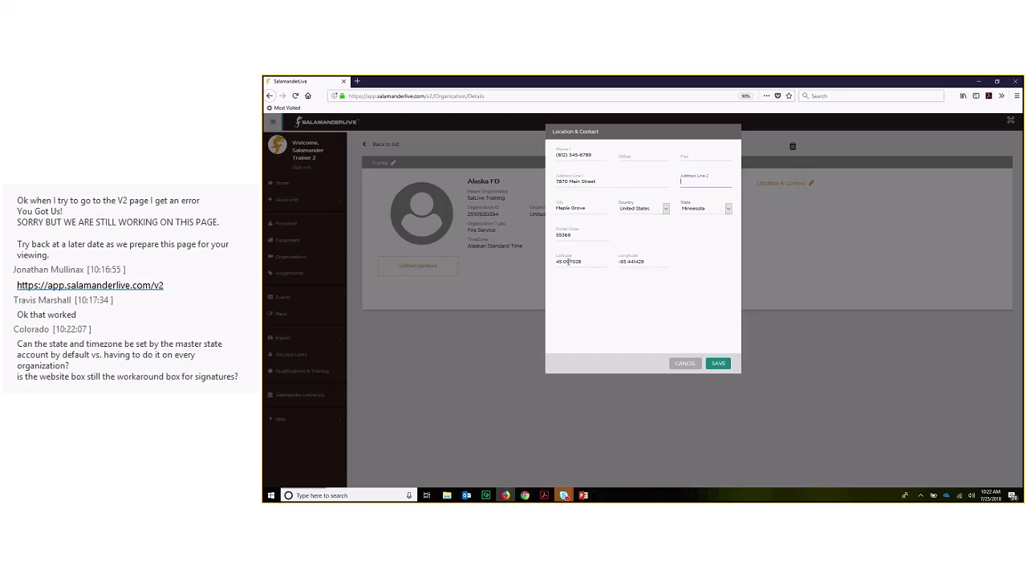
left_click(717, 365)
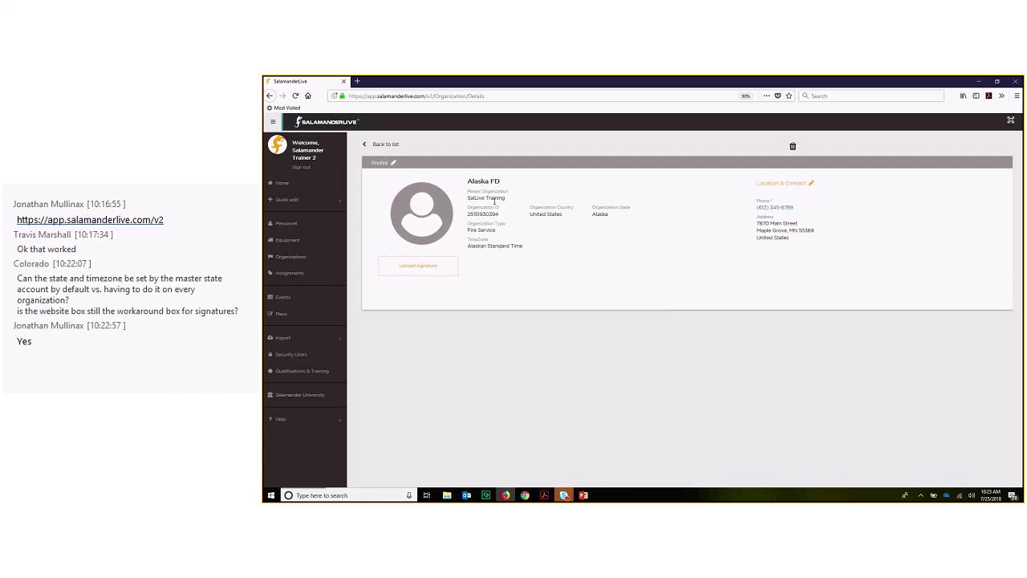
mouse_move(445, 219)
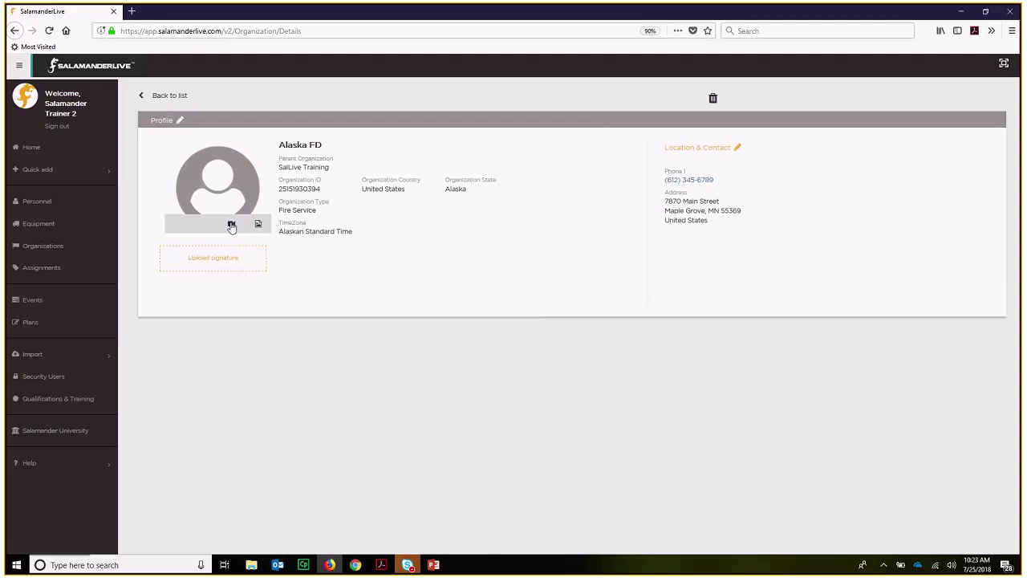
left_click(231, 225)
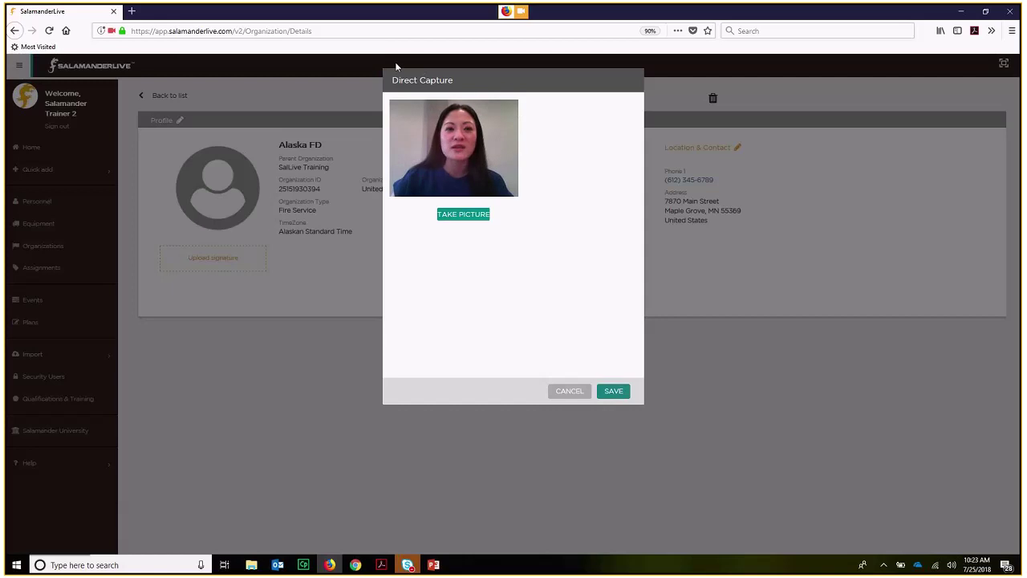
left_click(467, 215)
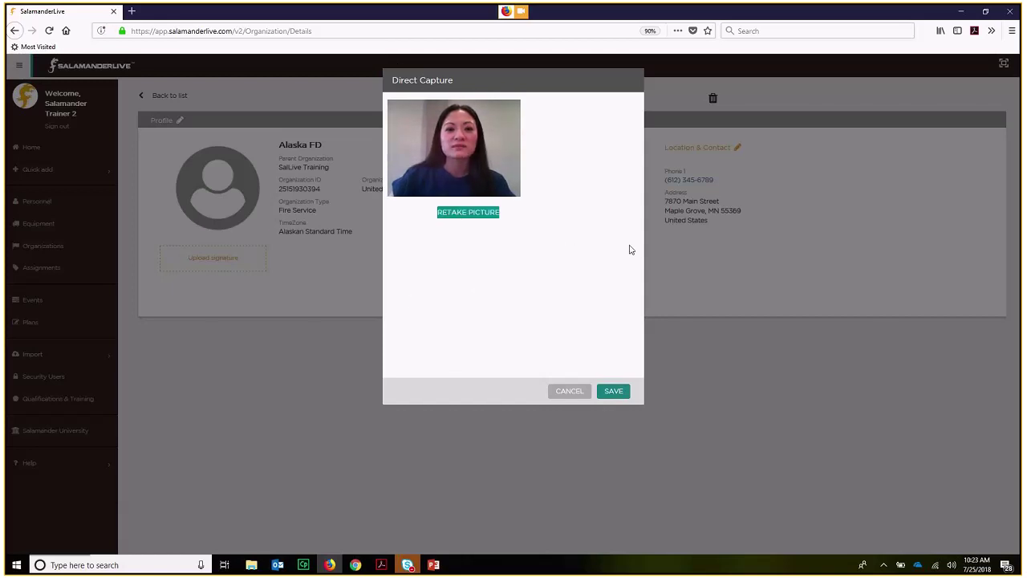
left_click(469, 213)
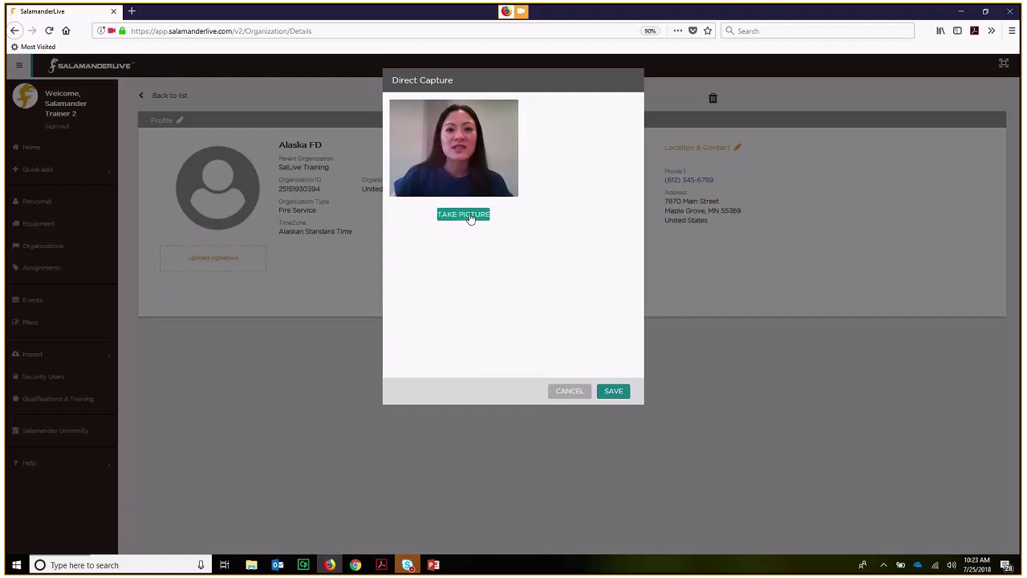
left_click(470, 215)
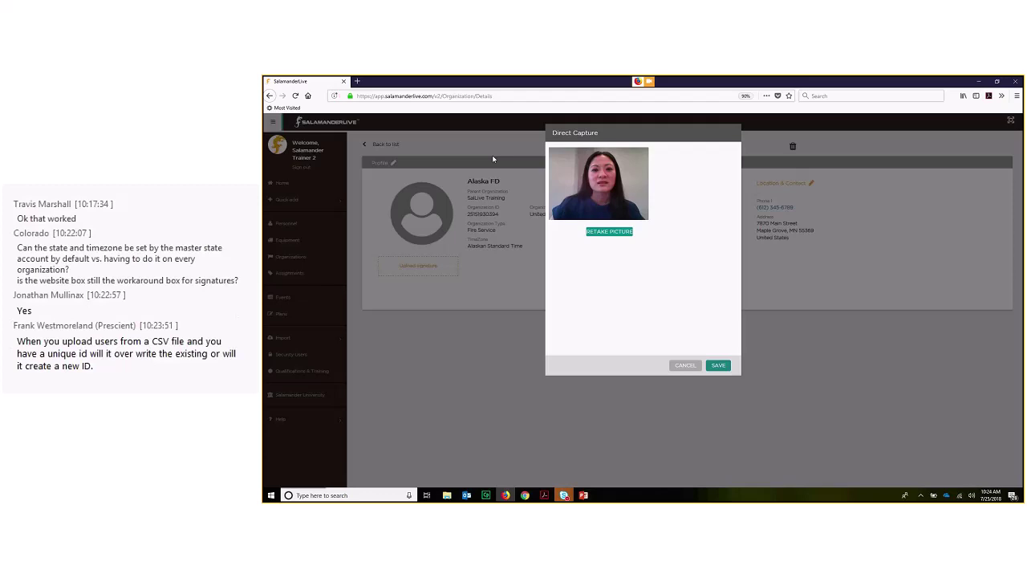
left_click(684, 366)
mouse_move(426, 227)
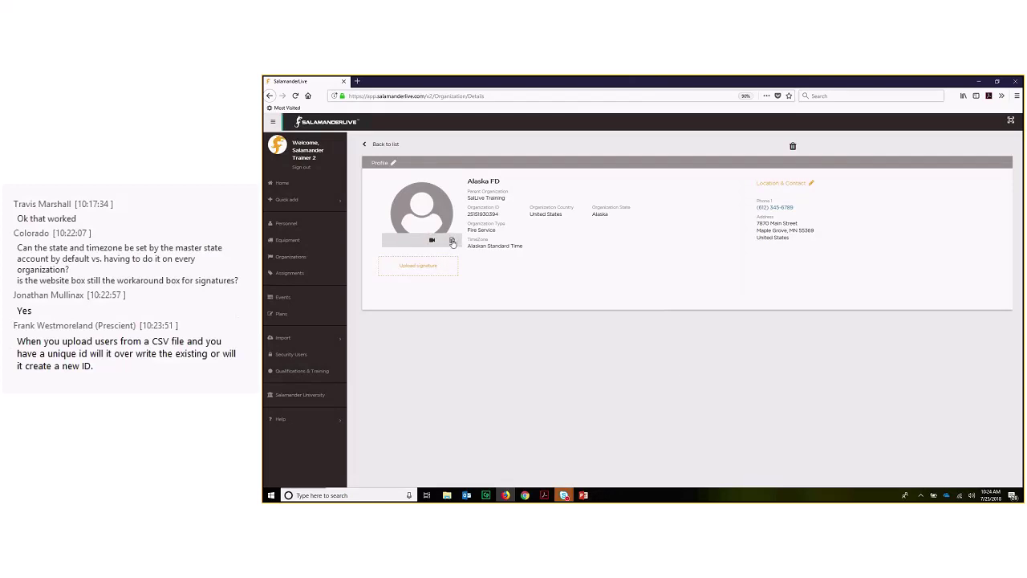
- Upload the orange salamander logo from the Logos folder as the Alaska FD profile image
left_click(452, 241)
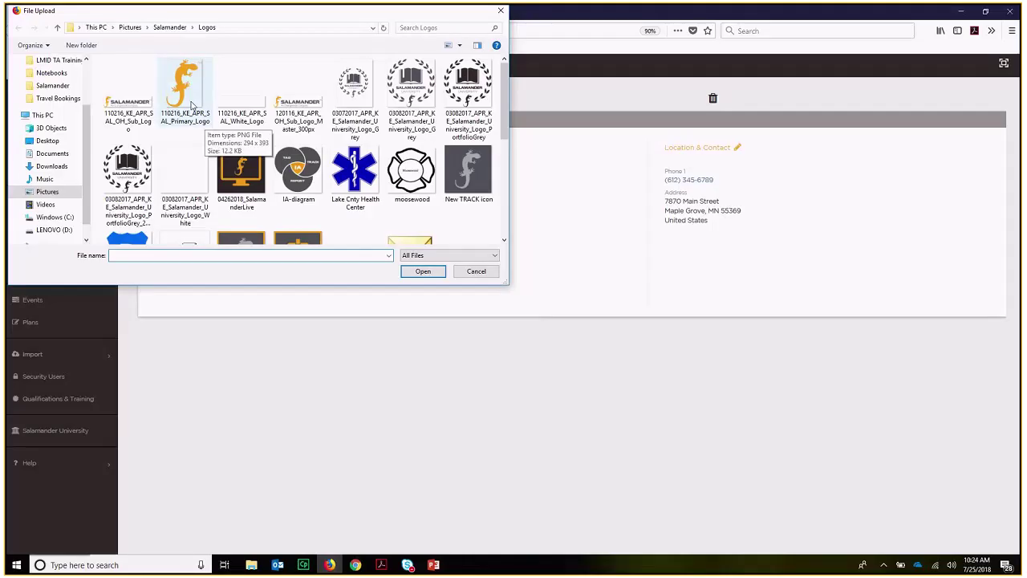
double_click(438, 201)
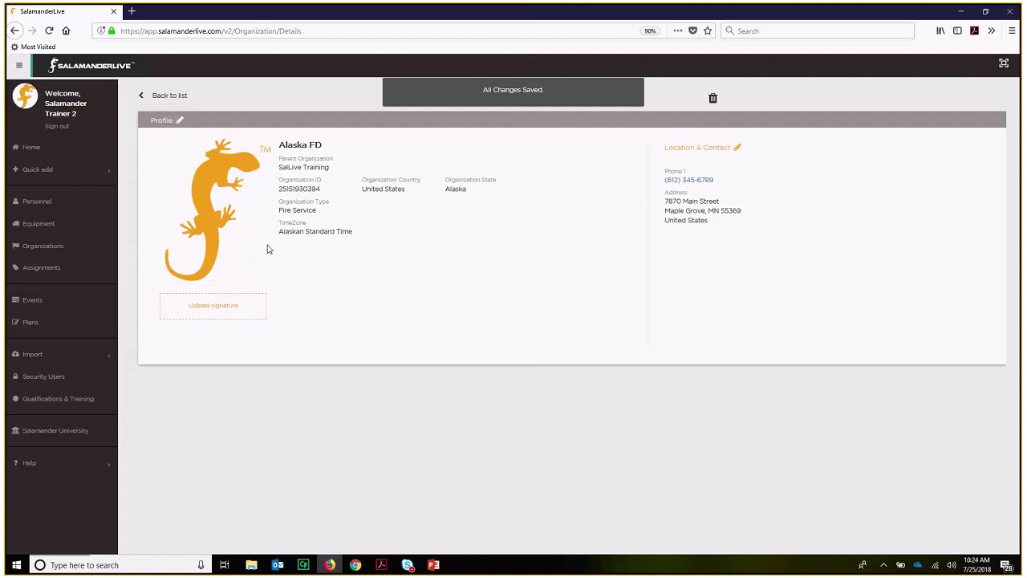
mouse_move(268, 248)
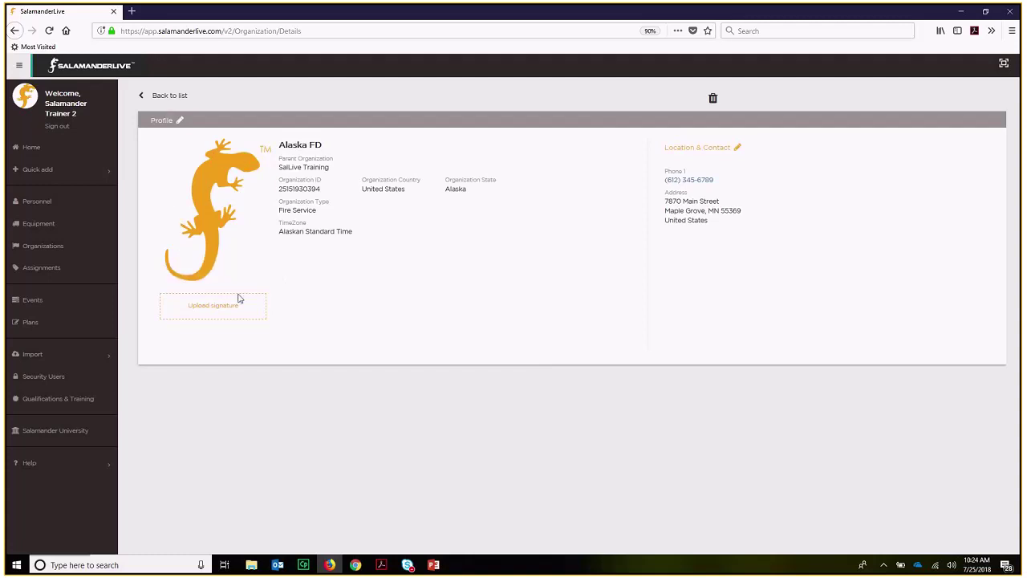
mouse_move(233, 311)
mouse_move(406, 565)
left_click(429, 535)
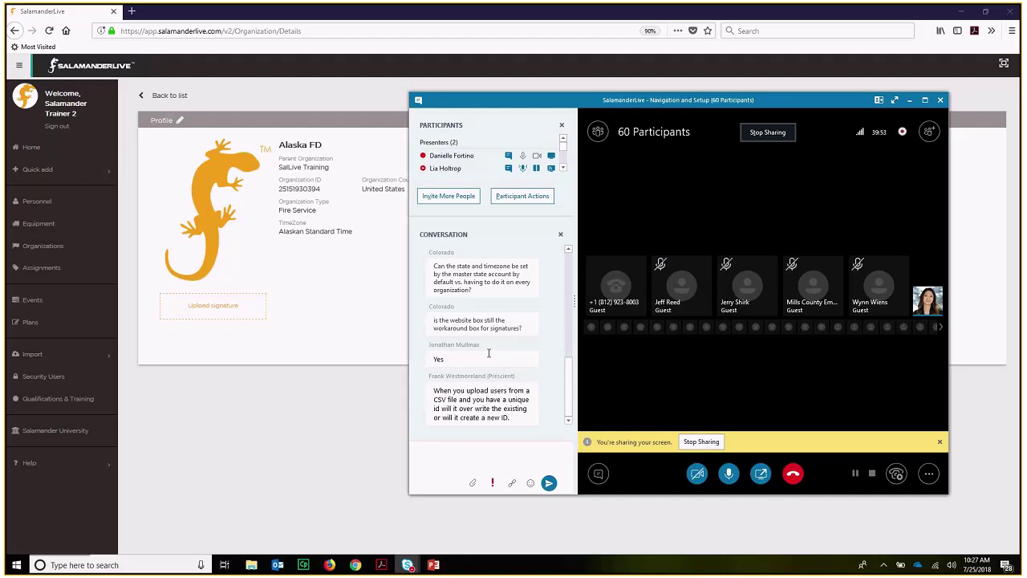
mouse_move(241, 317)
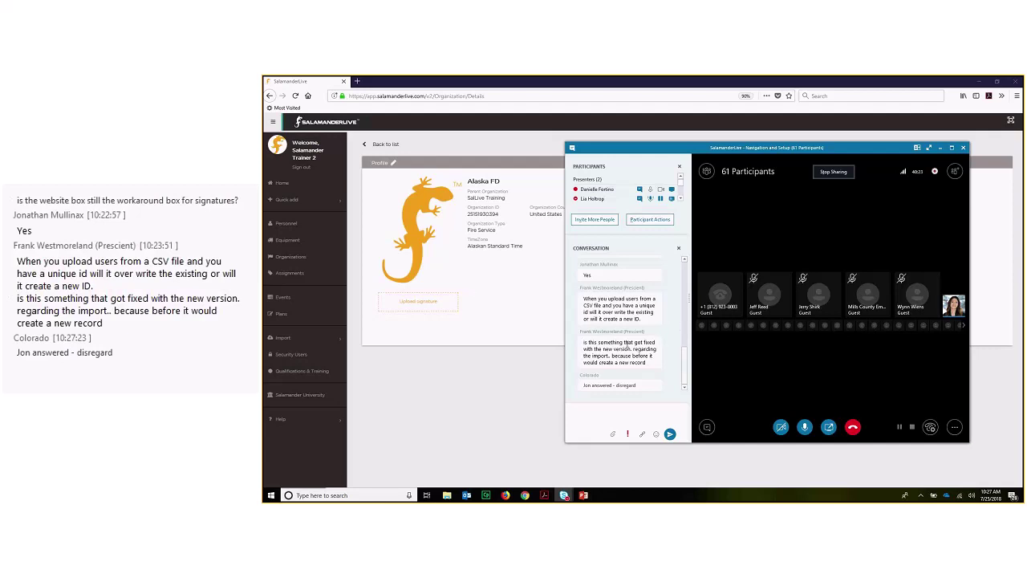
mouse_move(433, 297)
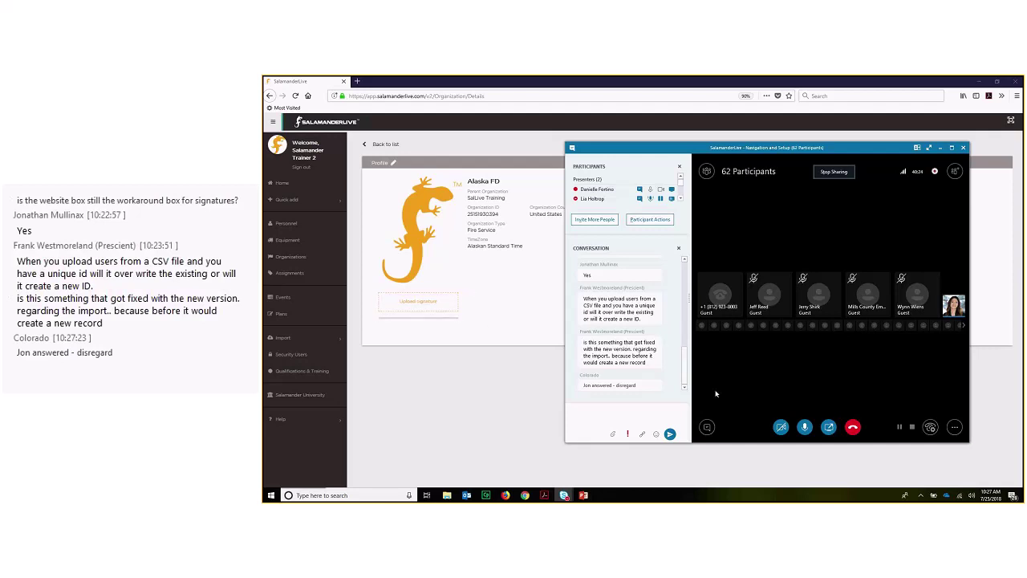
mouse_move(767, 287)
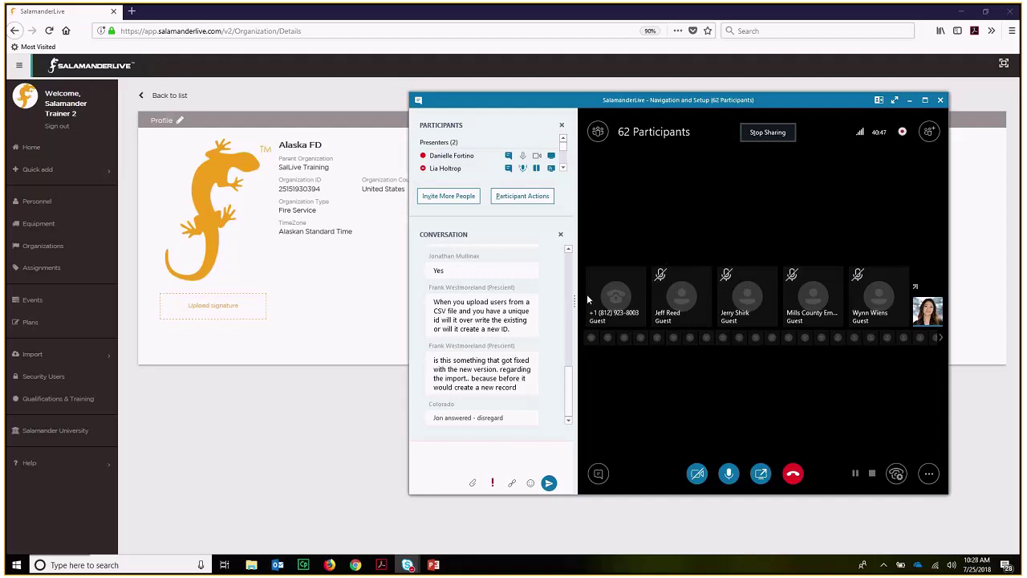
scroll(567, 353, "up", 2)
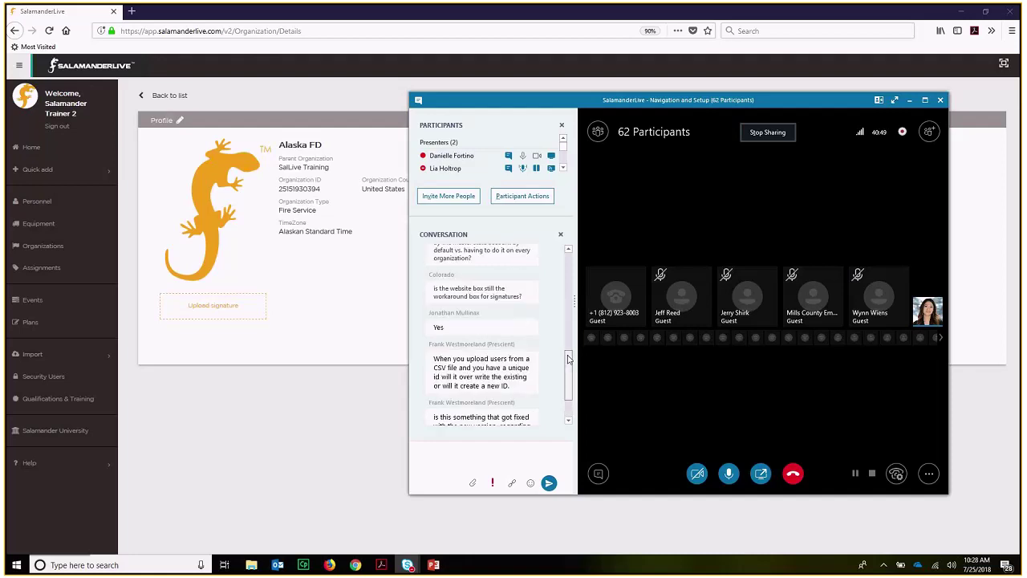
left_click_drag(567, 353, 573, 331)
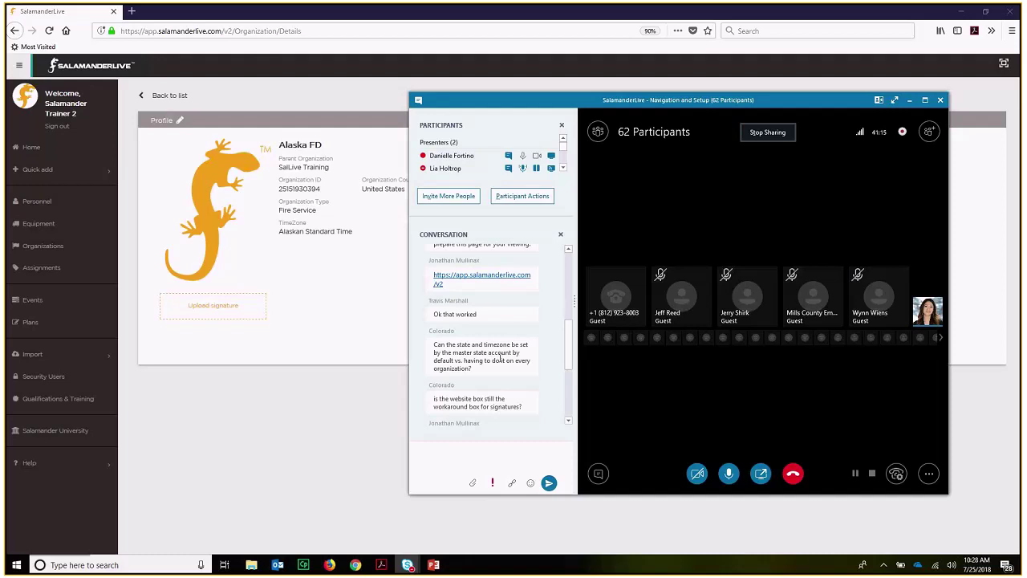
left_click(912, 104)
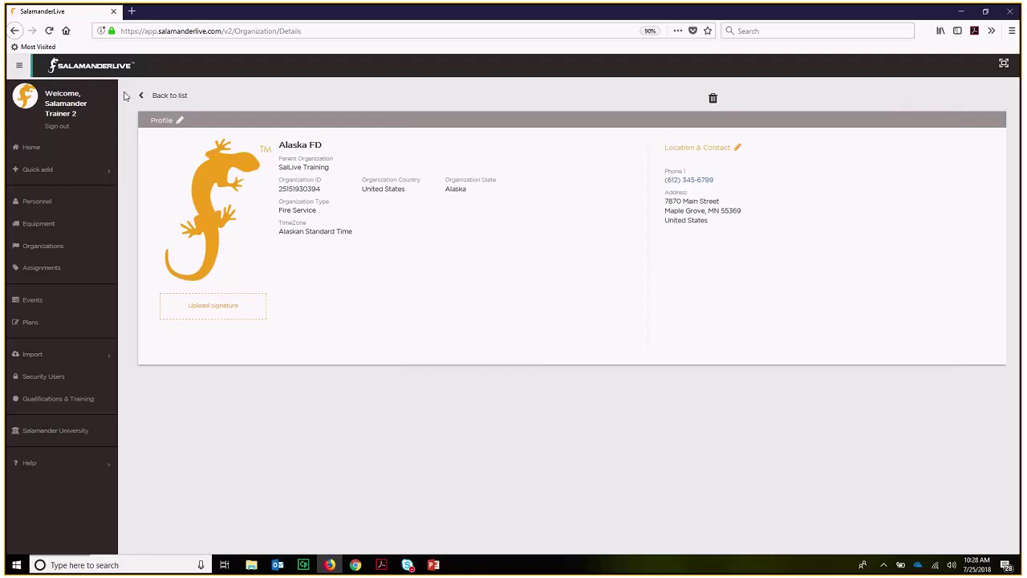
- Return to the Organization list, then open Assignments from the sidebar
left_click(177, 100)
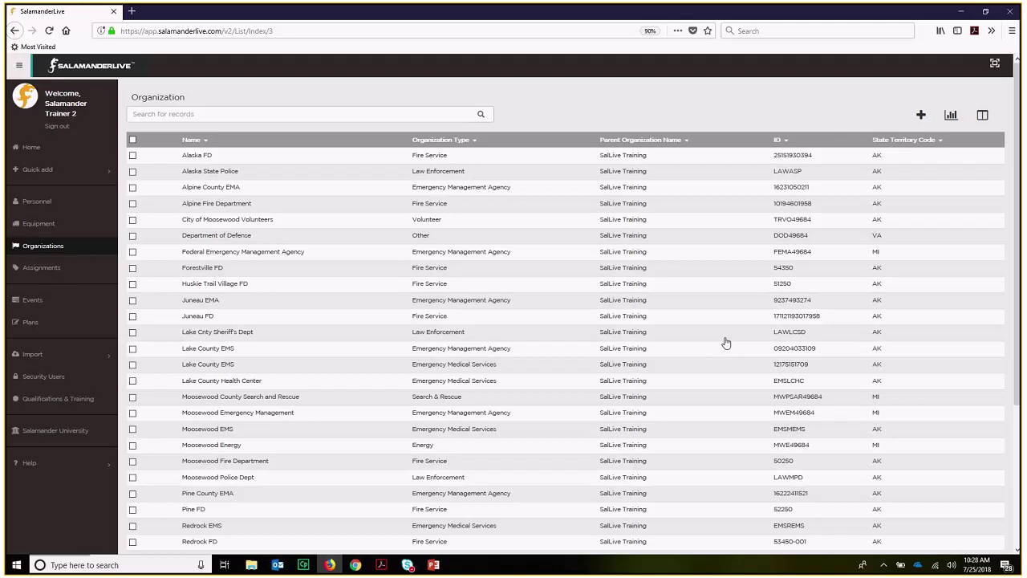
left_click(50, 273)
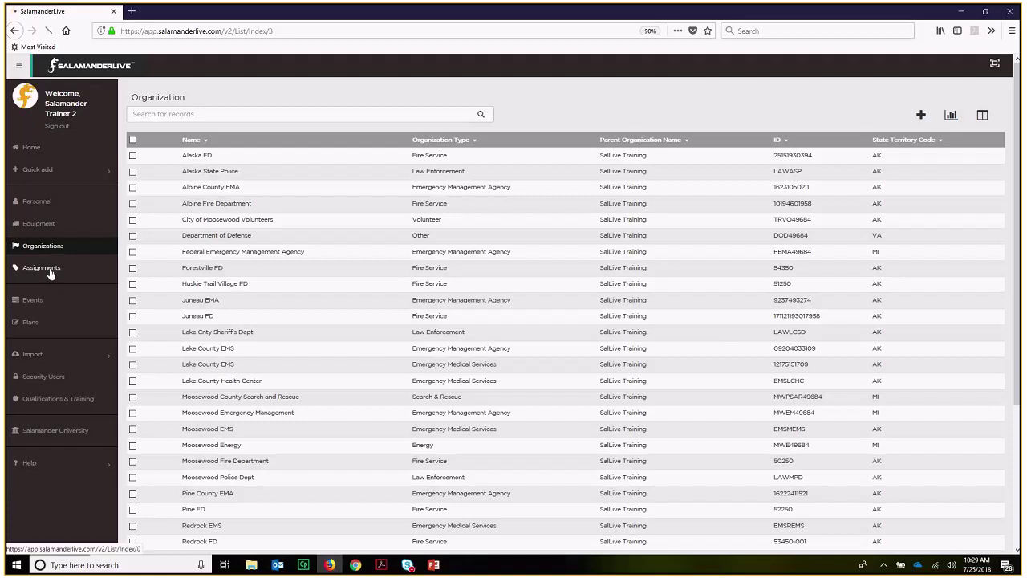
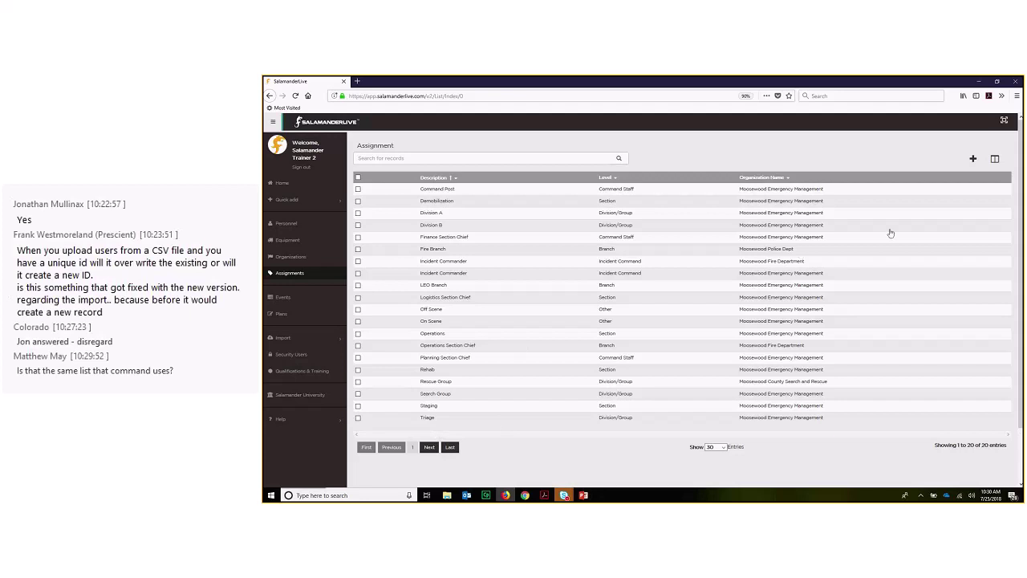
- Start a new assignment record with Moosewood EMS as its organization
left_click(972, 161)
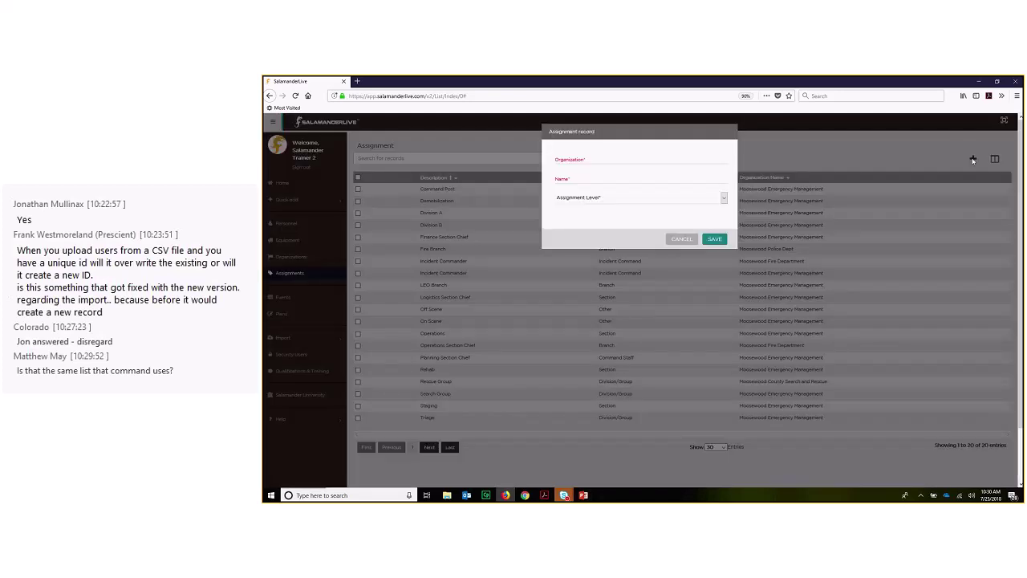
left_click(609, 159)
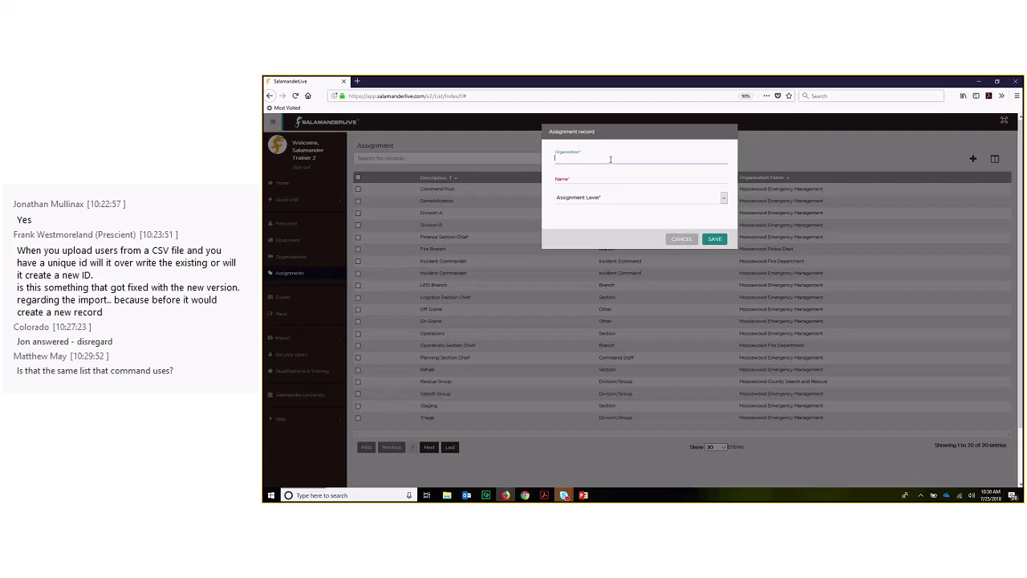
type("m")
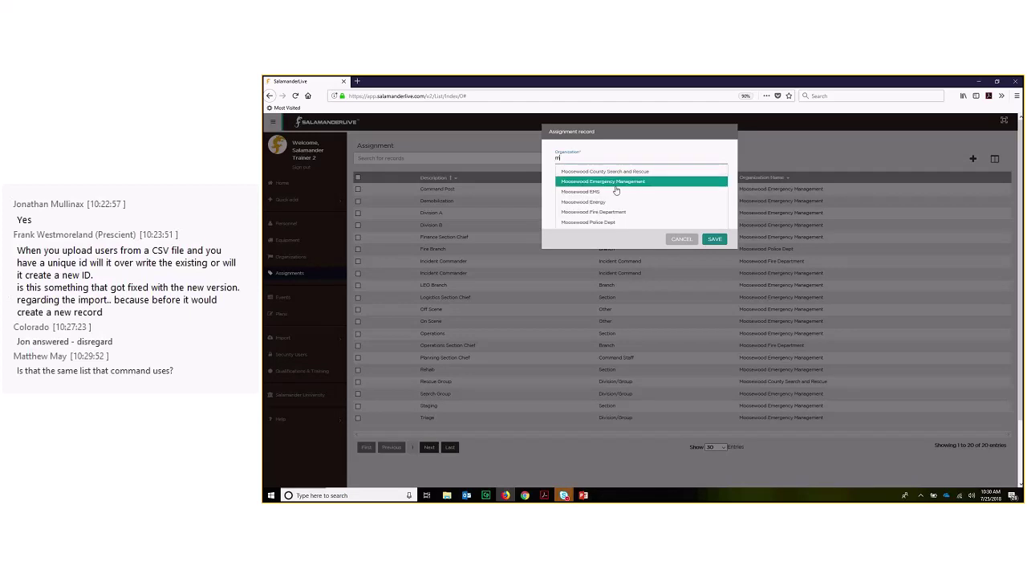
key("Down")
key("Down")
key("Up")
key("Up")
key("Up")
key("Up")
key("Up")
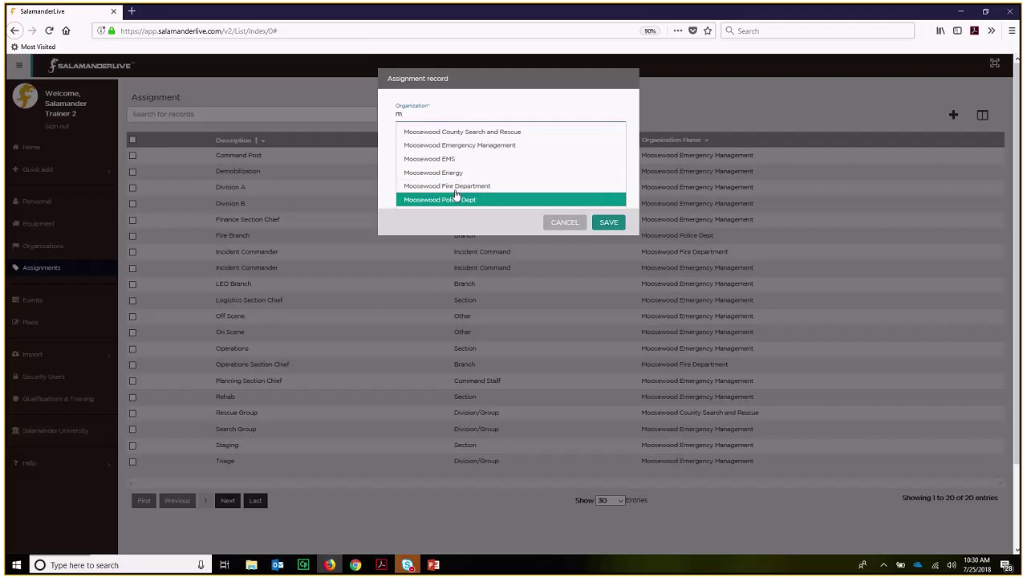
left_click(449, 161)
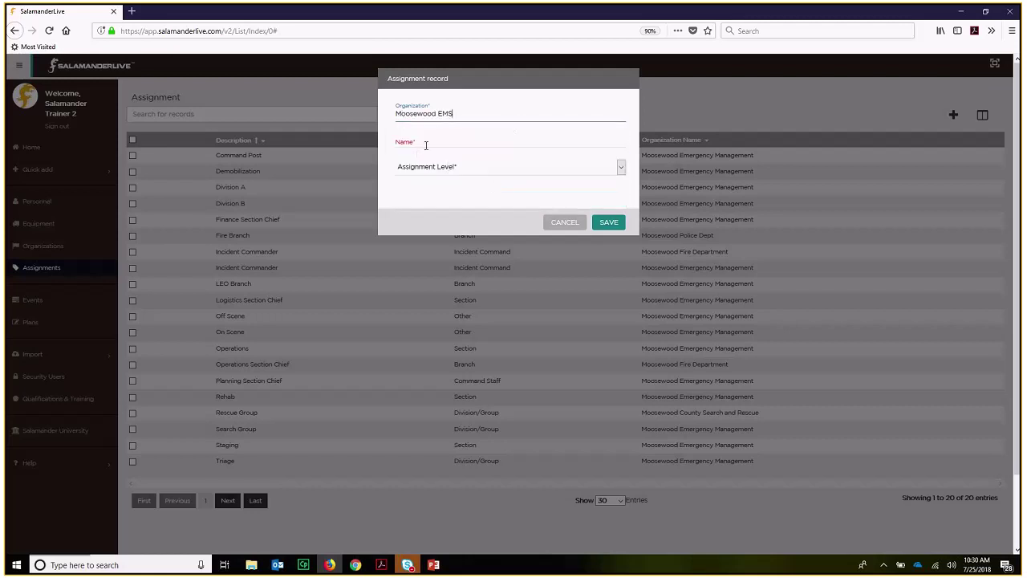
- Name the assignment Operations, set its level to Section, and save it
left_click(427, 143)
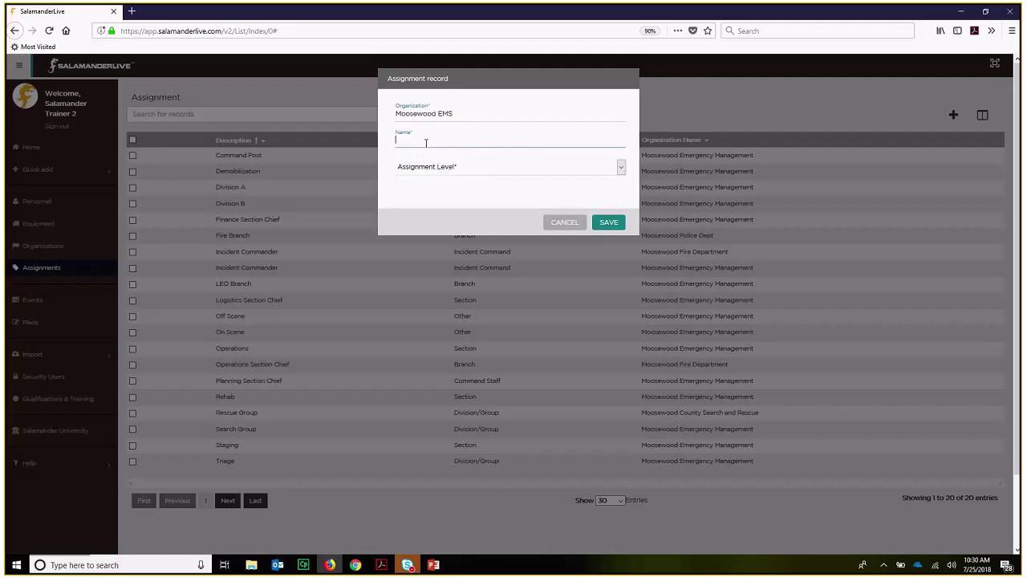
type("Operations")
left_click(426, 167)
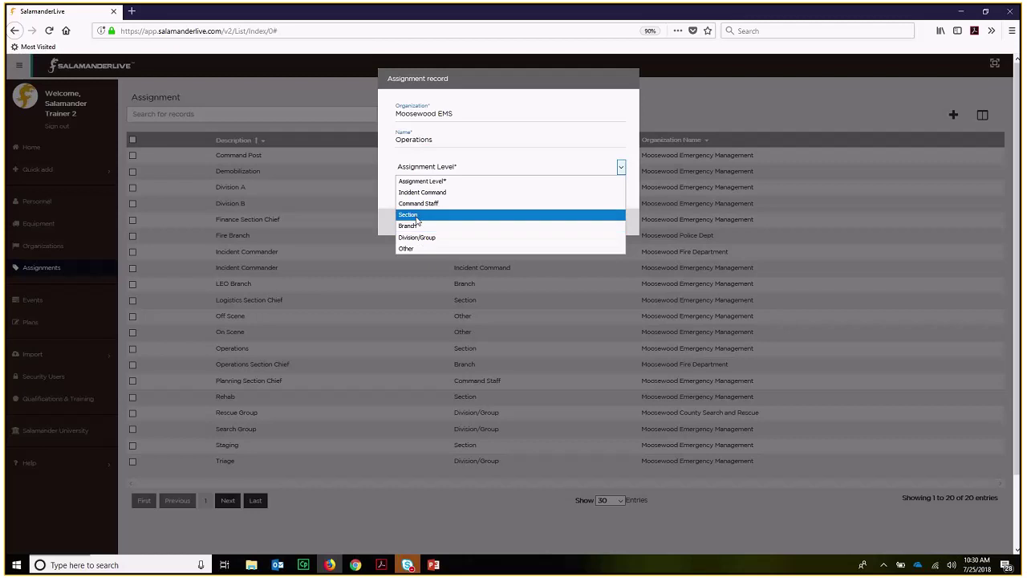
left_click(409, 214)
left_click(610, 223)
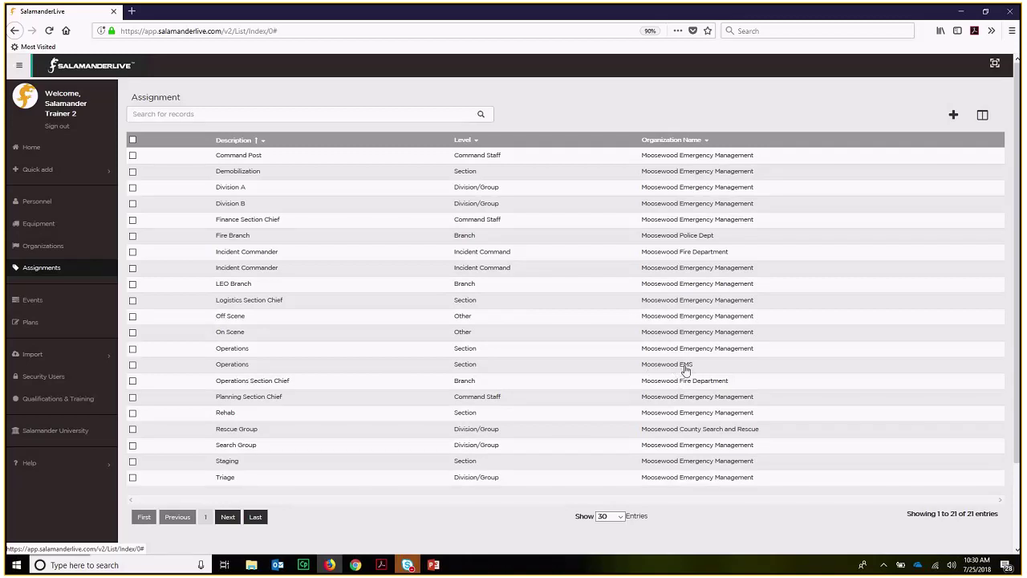
left_click(671, 143)
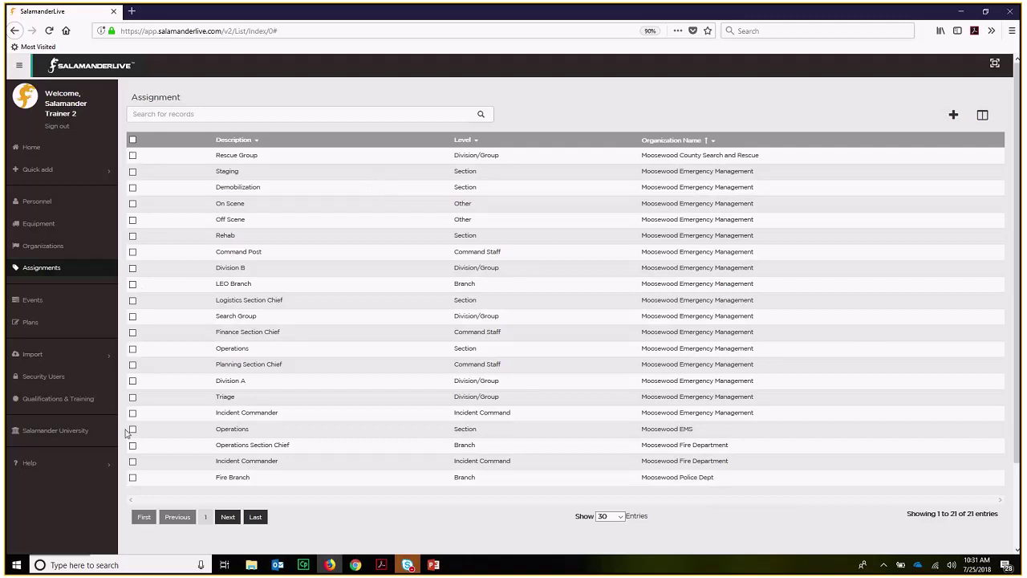
- Select the Rescue Group, Staging and Demobilization assignments and send them to print
left_click(134, 156)
left_click(132, 171)
left_click(132, 187)
left_click(889, 117)
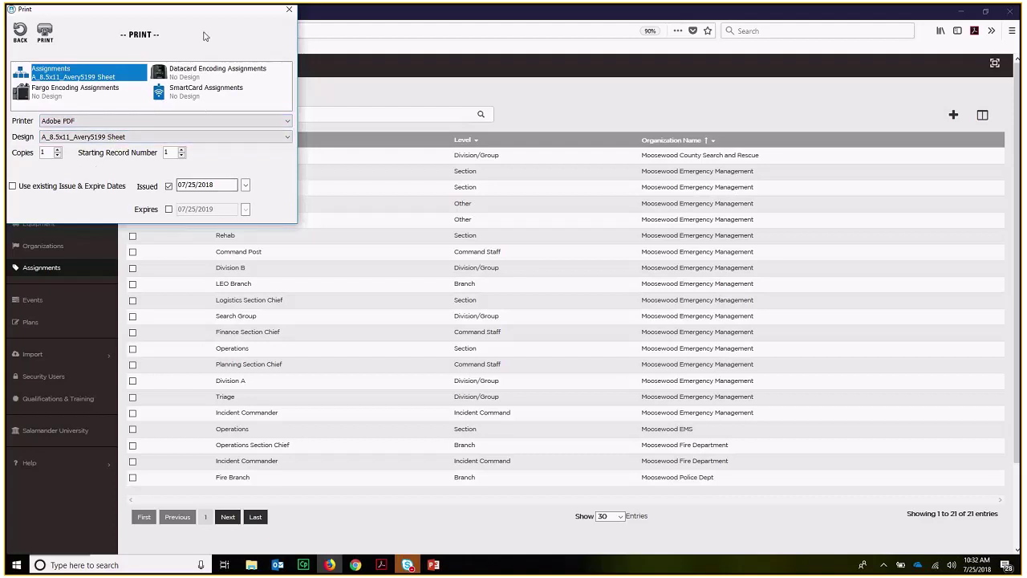
- Close the Assignments Print dialog
left_click(288, 11)
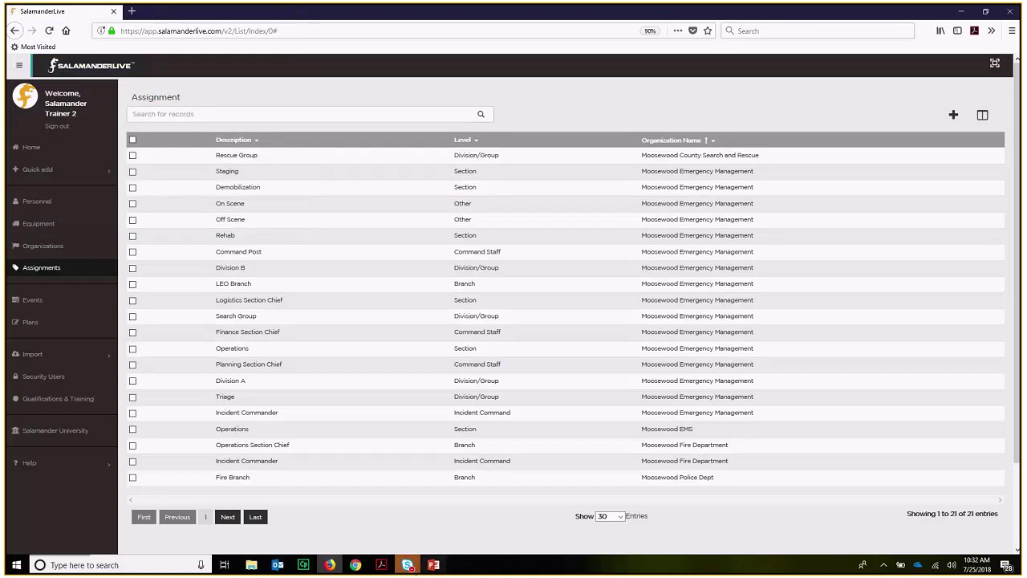
mouse_move(432, 562)
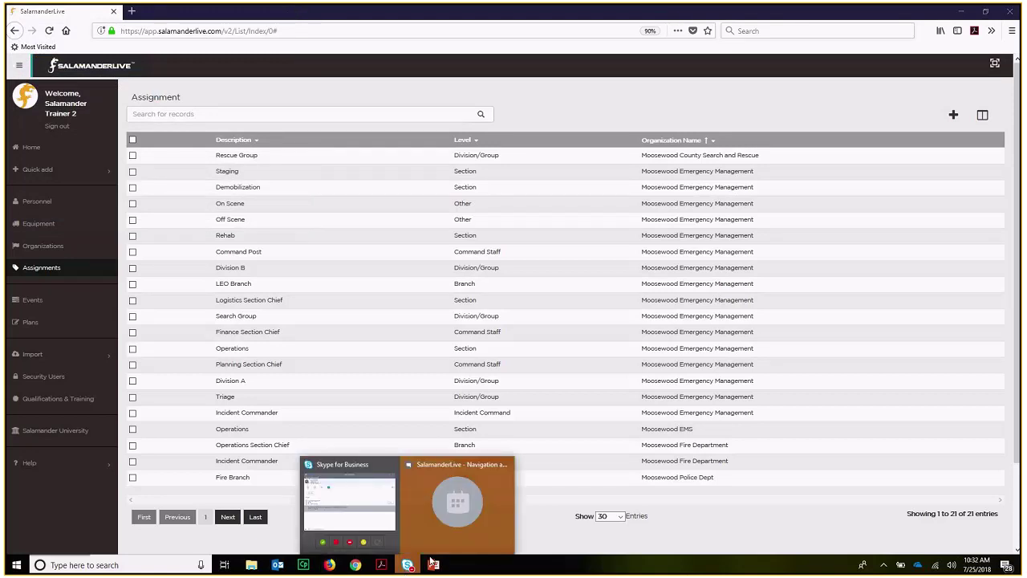
left_click(457, 502)
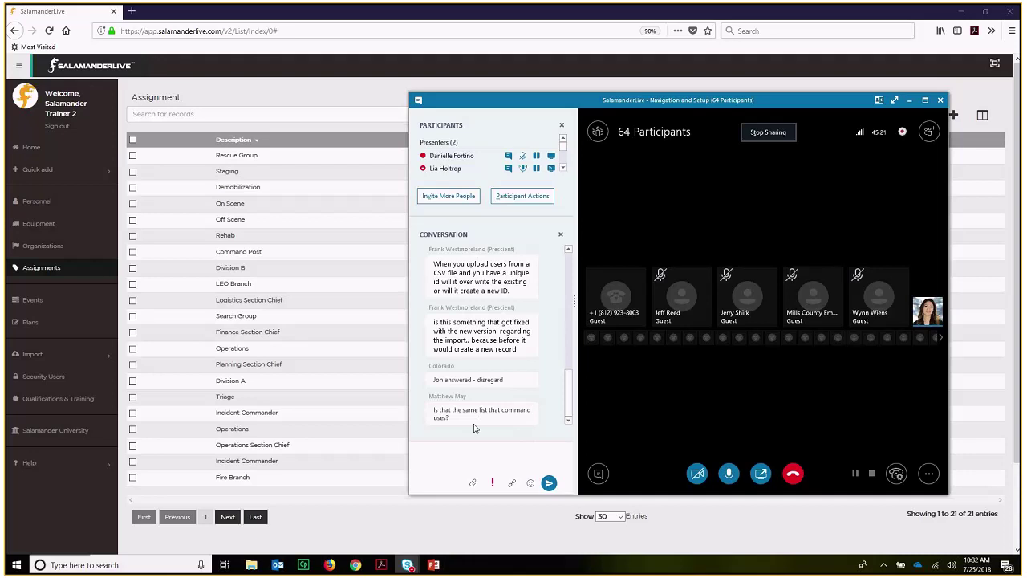
left_click(908, 100)
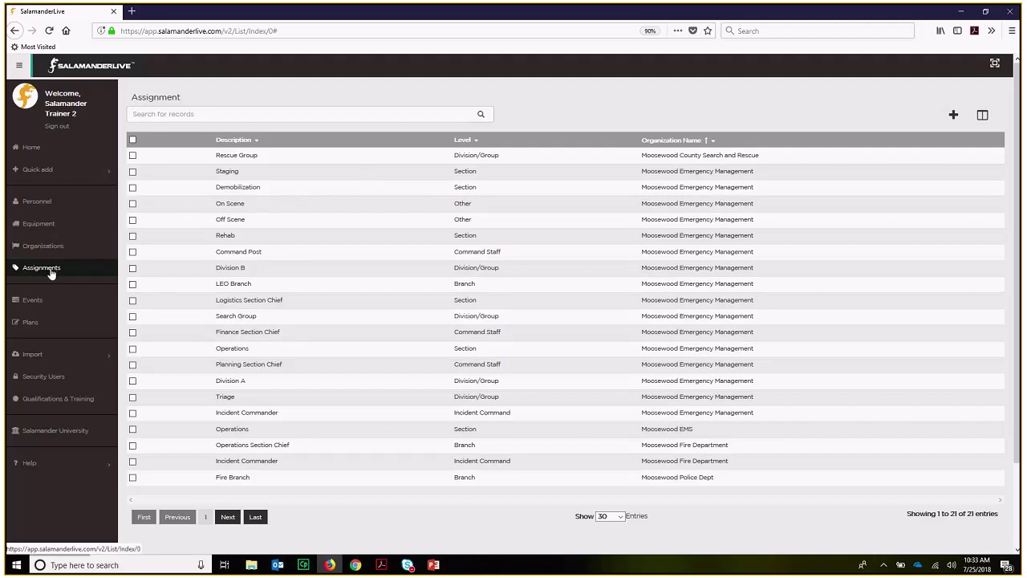
- Open the Security Users list and start a new security user record
left_click(58, 377)
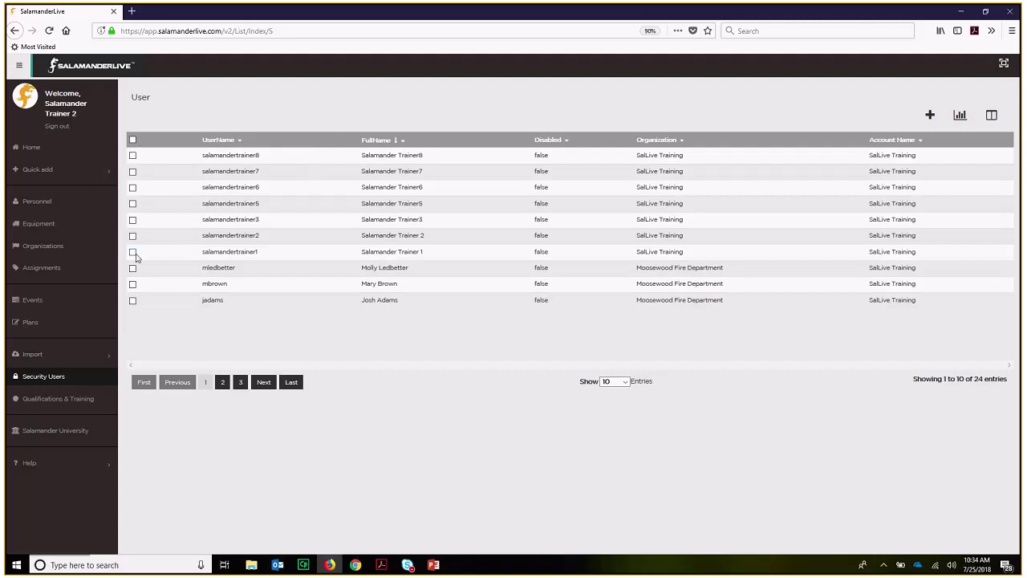
left_click(132, 155)
left_click(133, 155)
left_click(929, 117)
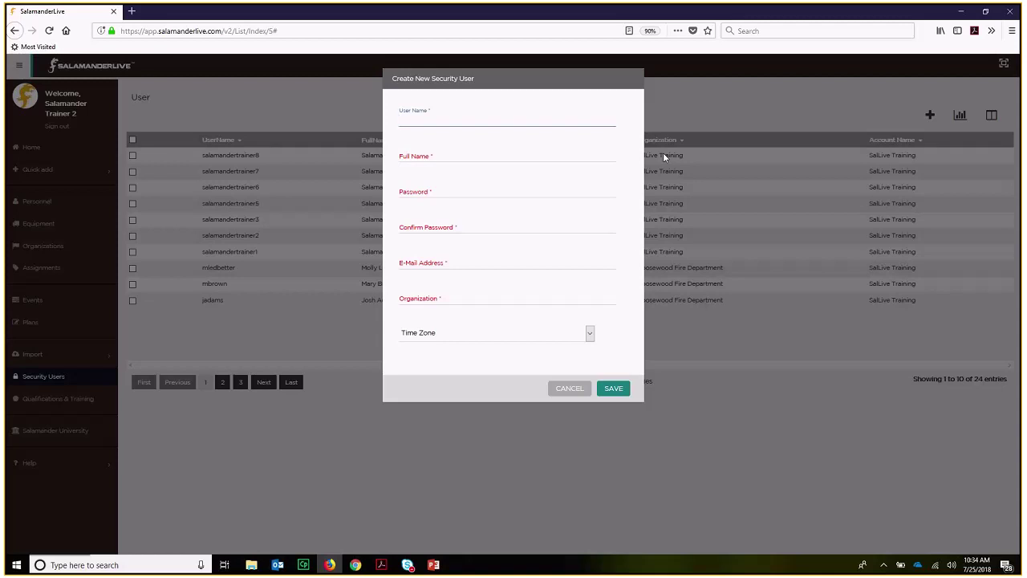
- Enter the new user's user name and full name
type("salamande")
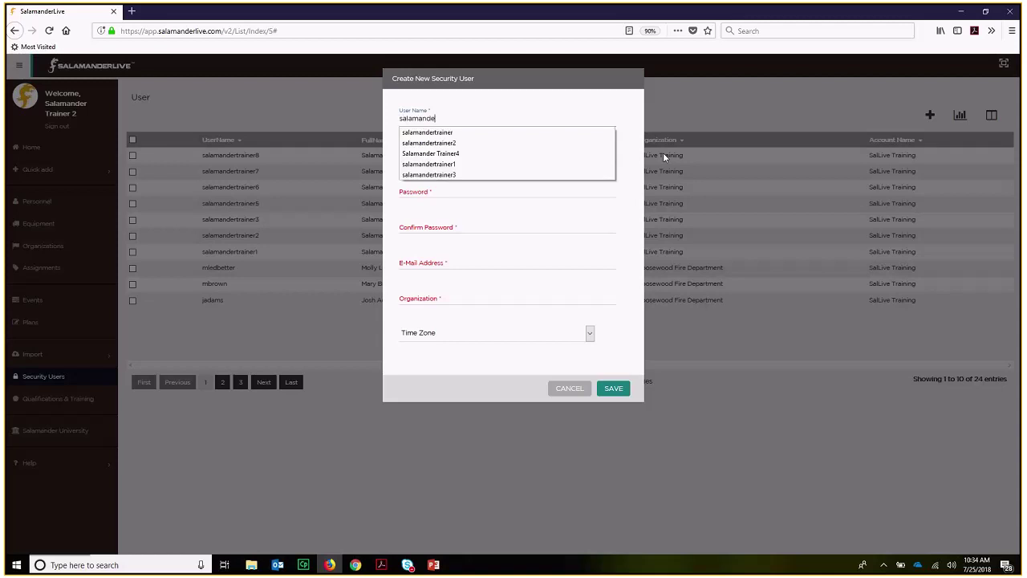
type("rtrainer")
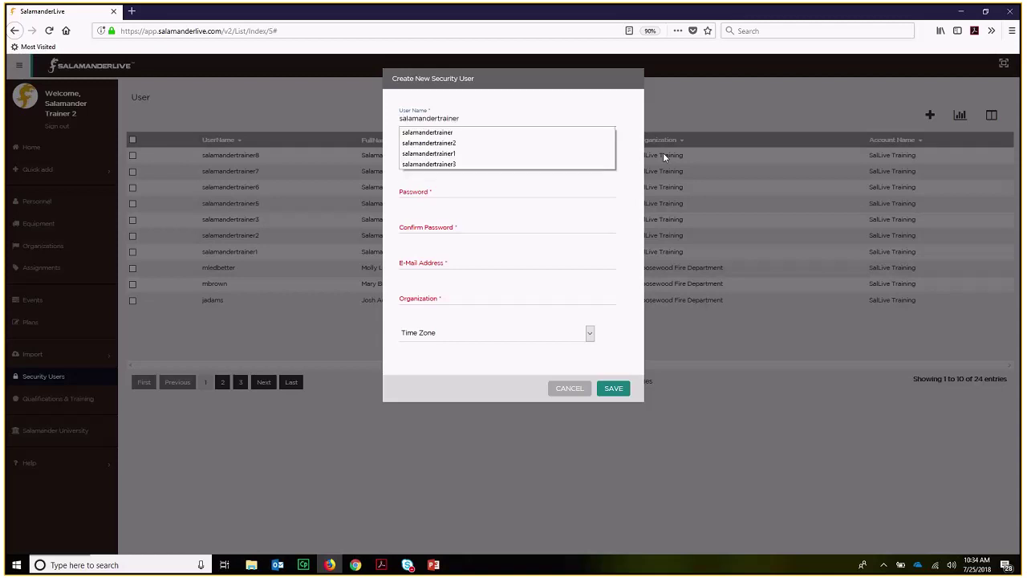
type("9")
key("Tab")
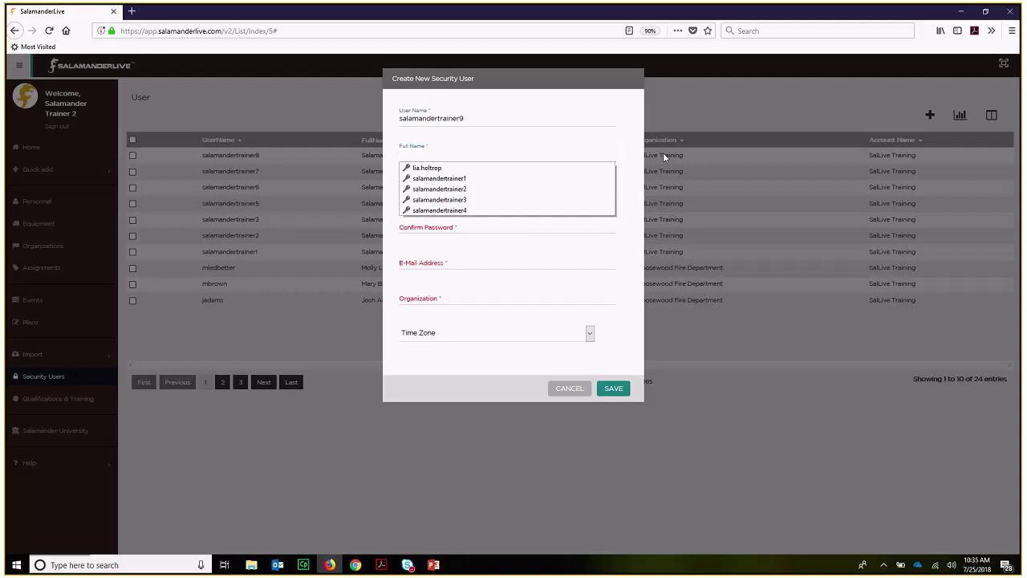
type("Salamander")
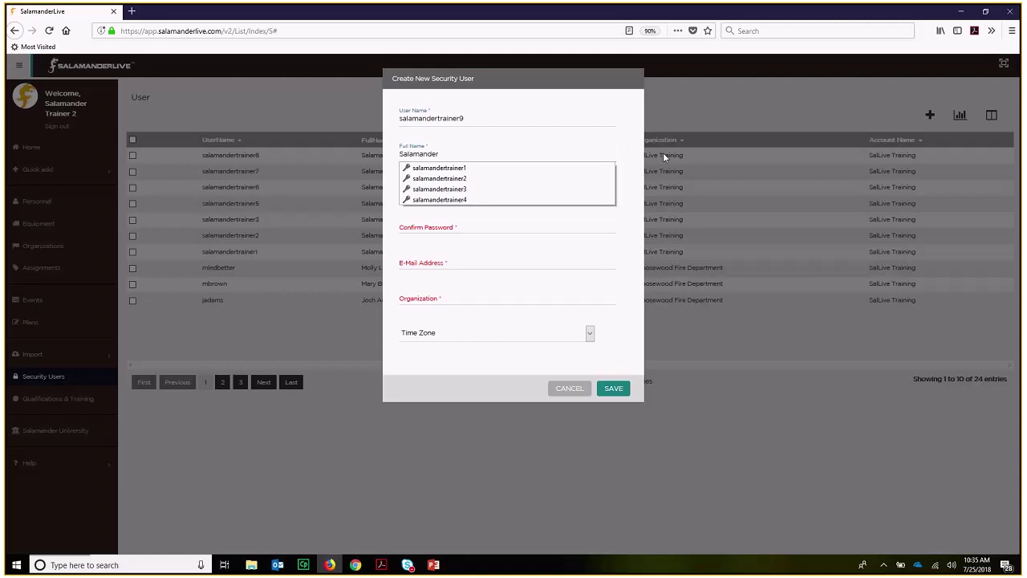
type(" Training")
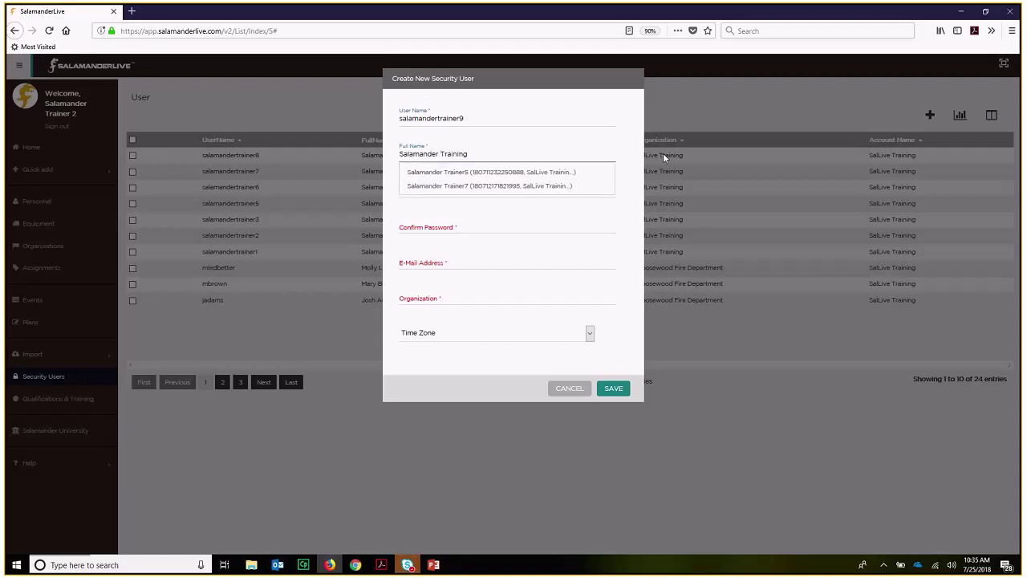
key("Escape")
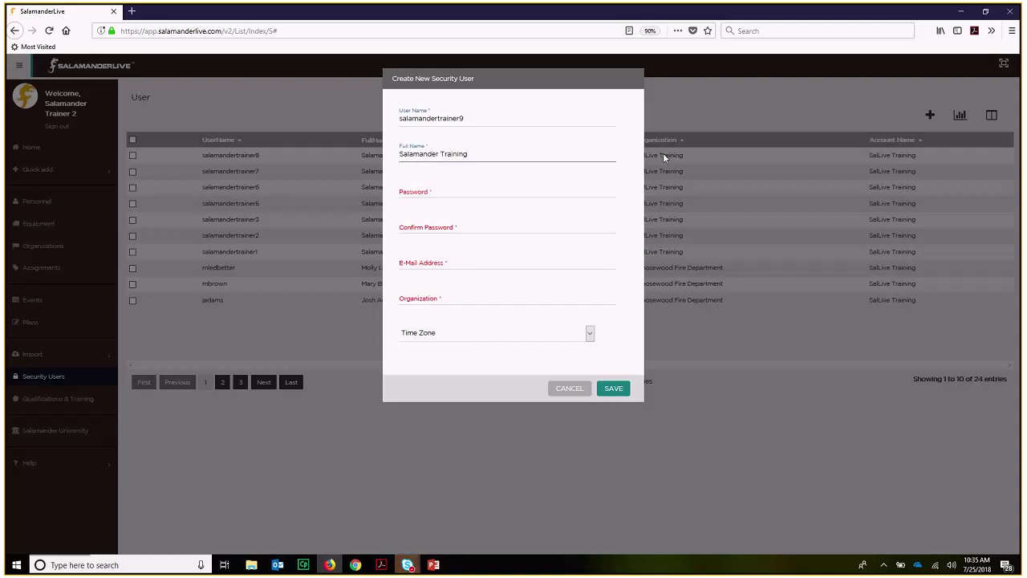
key("BackSpace")
key("BackSpace")
key("BackSpace")
key("BackSpace")
key("BackSpace")
key("BackSpace")
key("BackSpace")
key("BackSpace")
key("BackSpace")
key("BackSpace")
key("BackSpace")
key("BackSpace")
key("BackSpace")
key("BackSpace")
key("BackSpace")
key("BackSpace")
key("BackSpace")
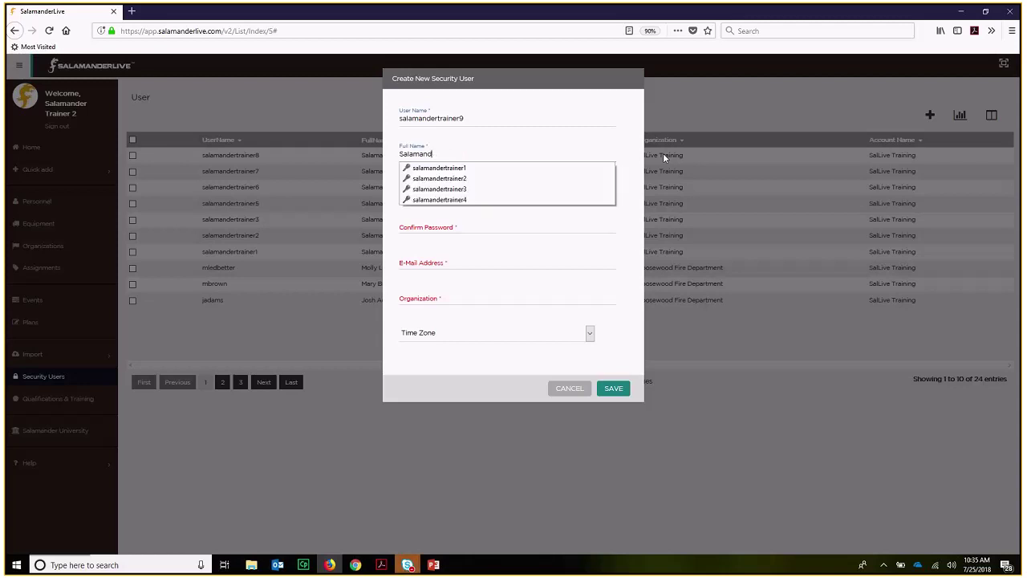
key("BackSpace")
key("BackSpace")
type("Salamander T")
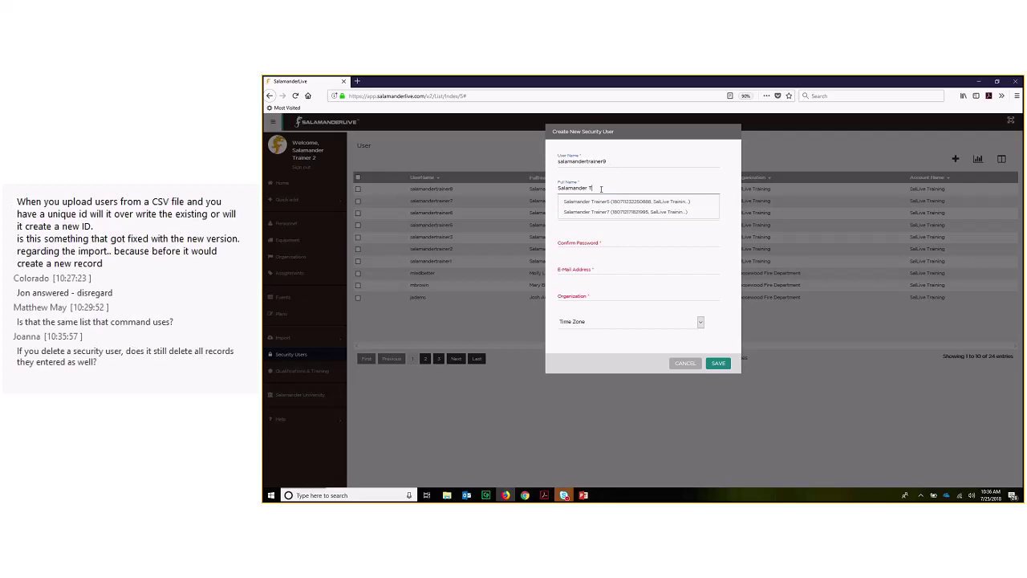
type("raine")
type("r9")
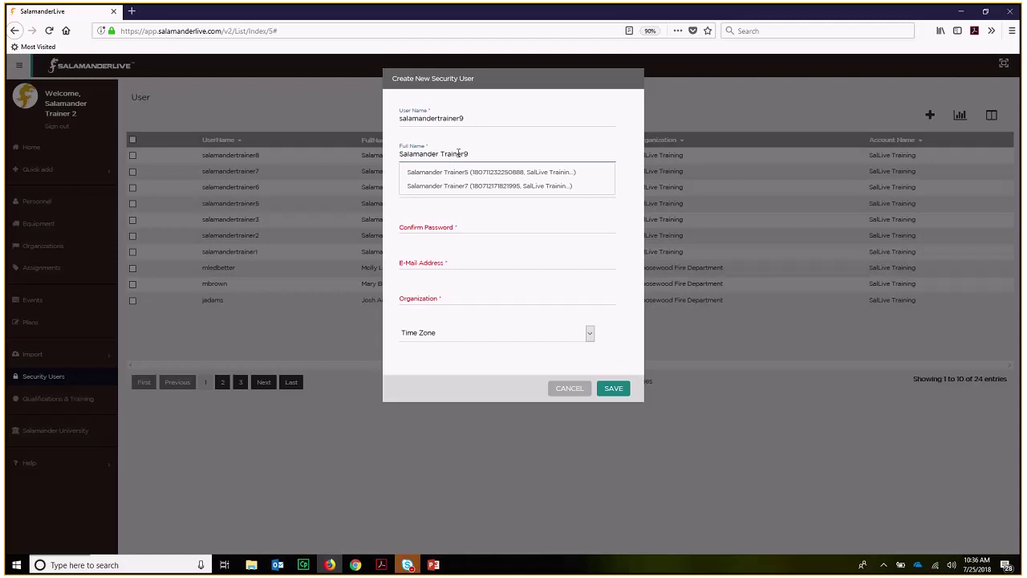
- Enter the account password and confirm it
left_click(419, 190)
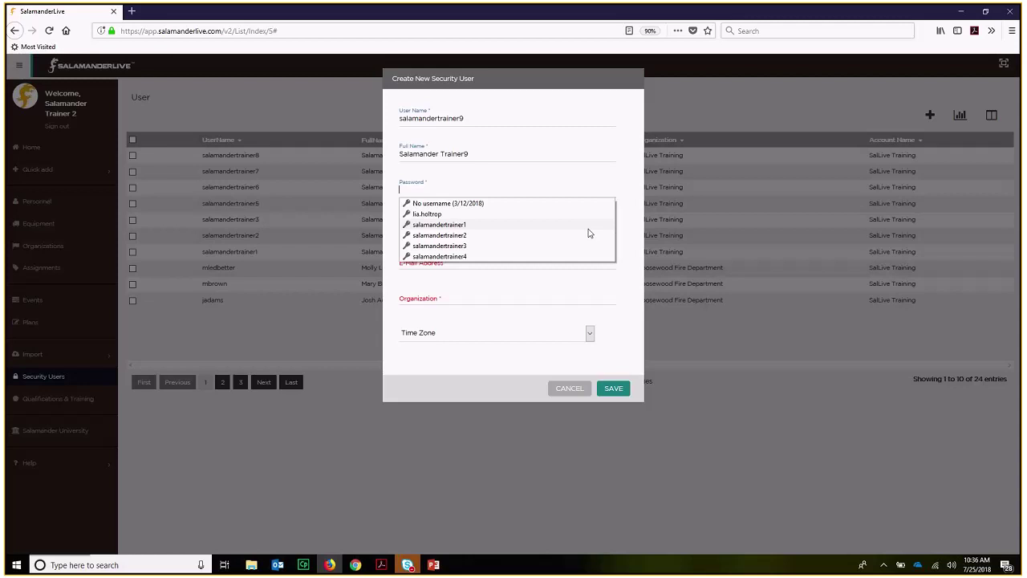
type("12345")
key("BackSpace")
key("BackSpace")
key("BackSpace")
key("BackSpace")
key("BackSpace")
type("12345678Abc123!")
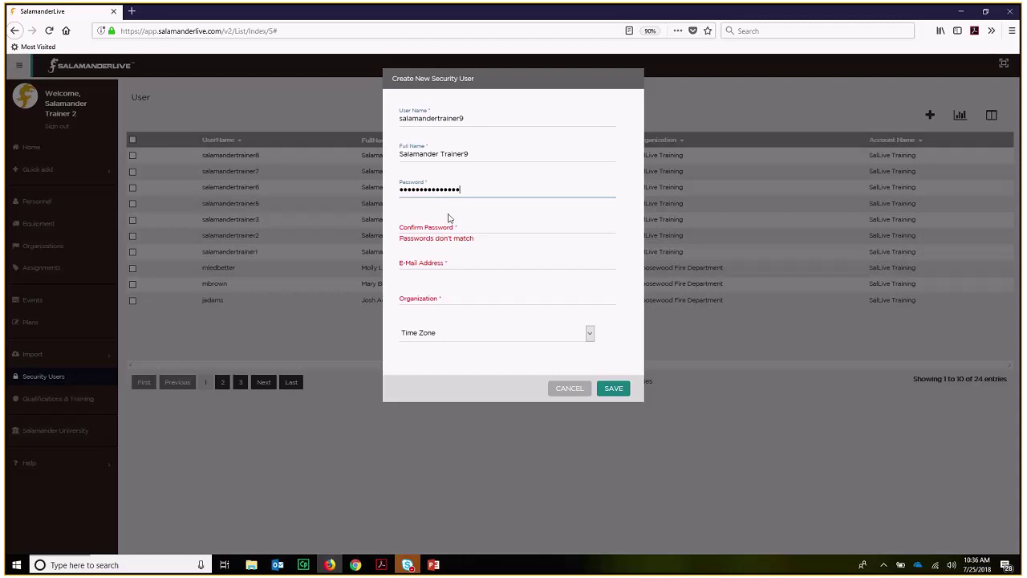
left_click(520, 215)
type("••••••••••••")
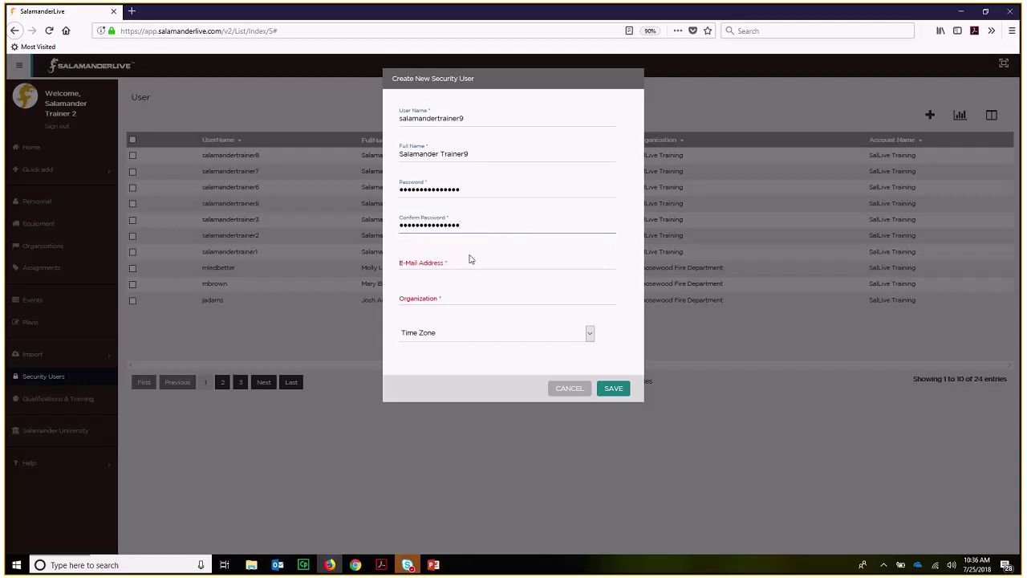
- Fill in the user's e-mail, organization Alaska FD and time zone (UTC-09:00) Alaska
left_click(431, 265)
key("Tab")
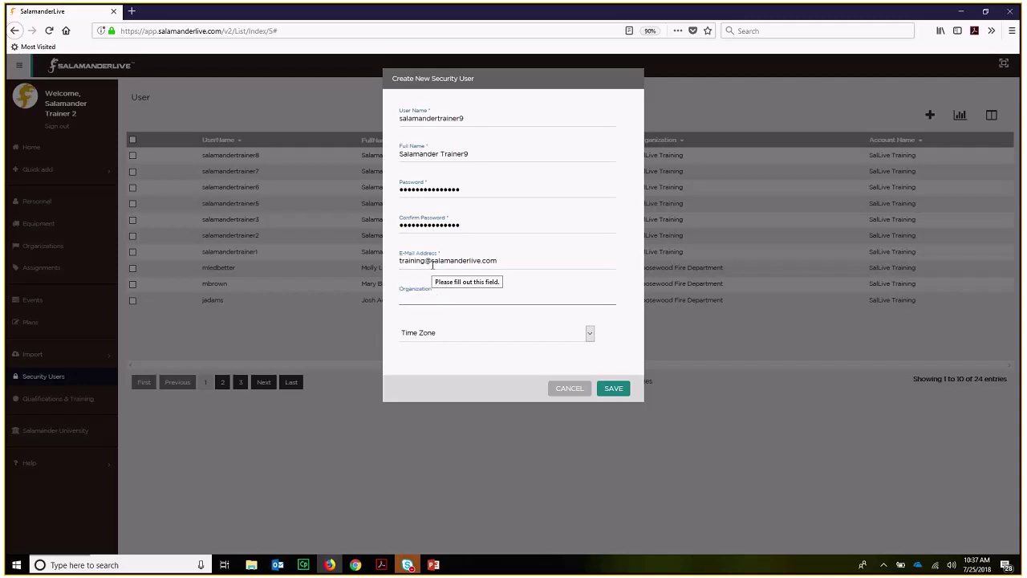
type("al")
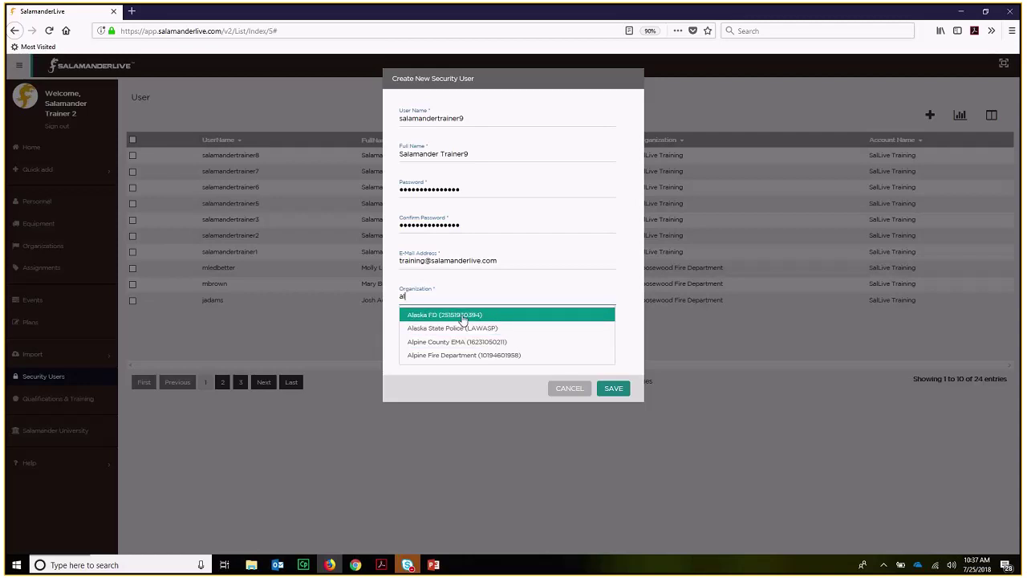
left_click(463, 320)
left_click(589, 334)
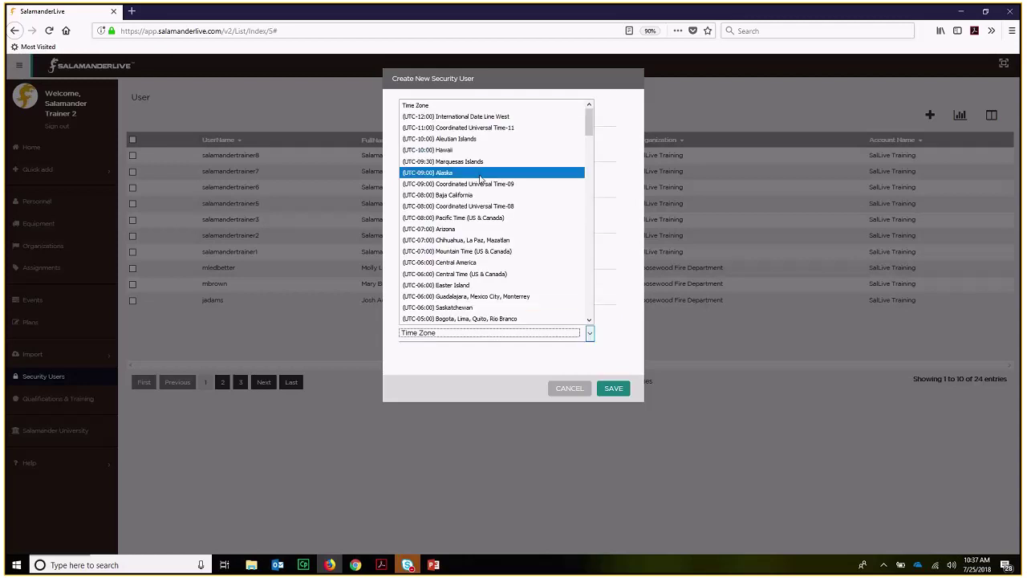
left_click(479, 173)
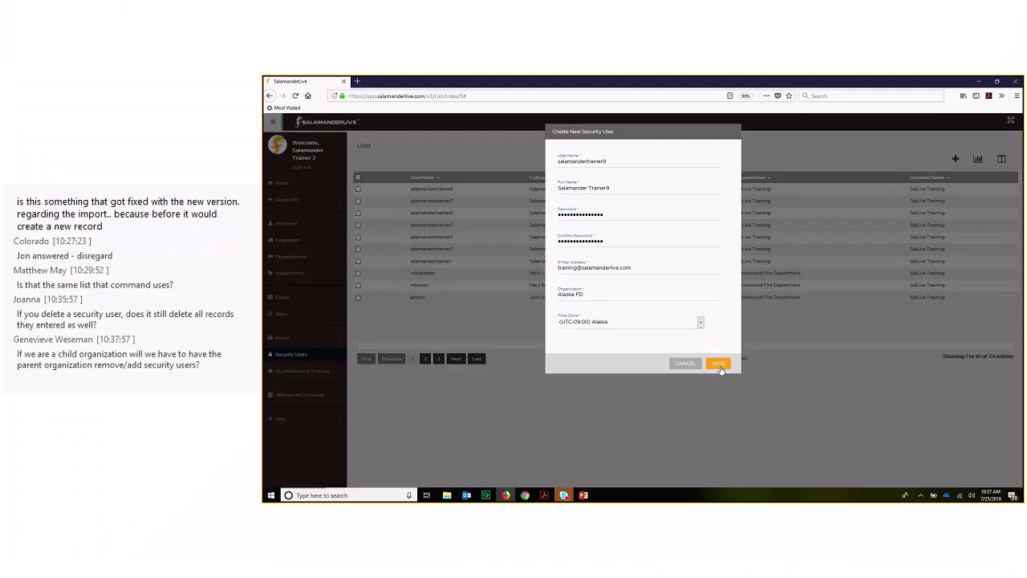
- Save the new user, decline the browser's login save, and open then cancel the profile editor
left_click(719, 364)
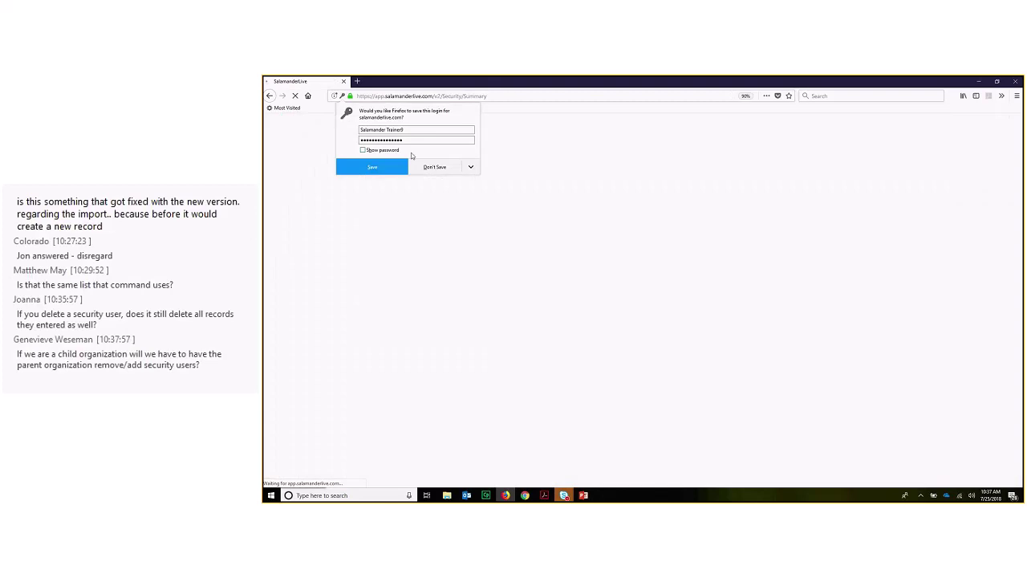
left_click(436, 169)
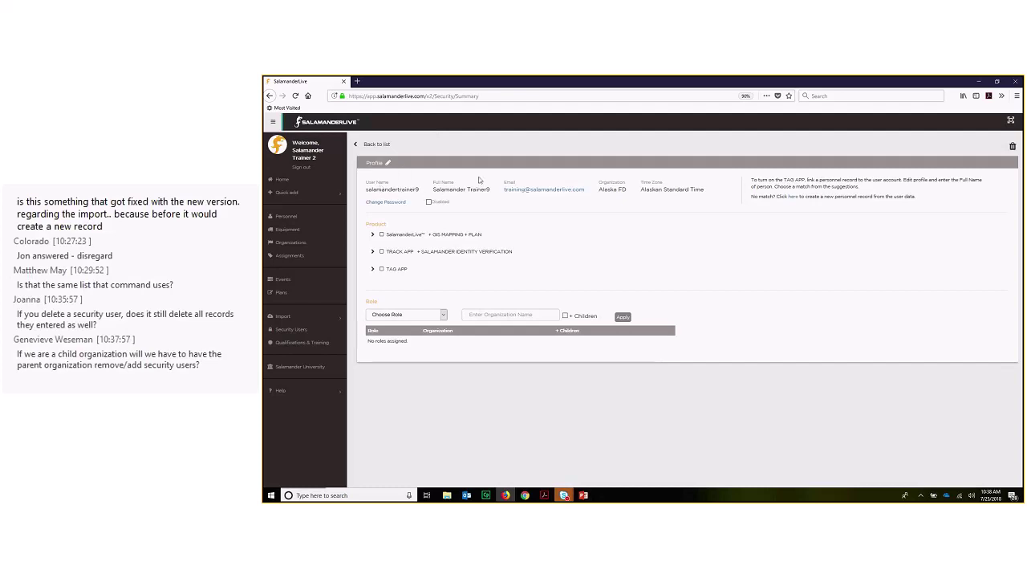
left_click(387, 163)
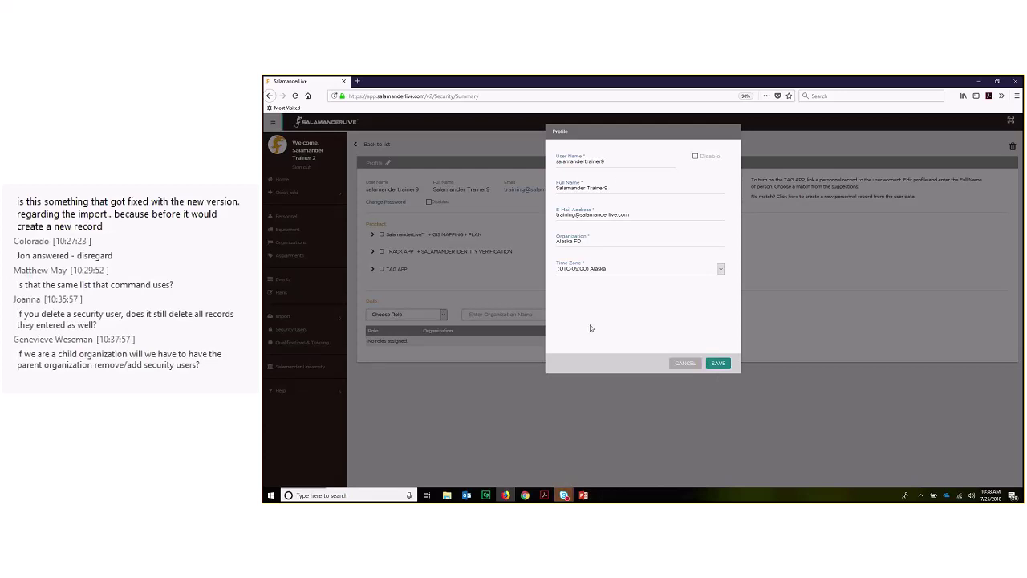
left_click(683, 362)
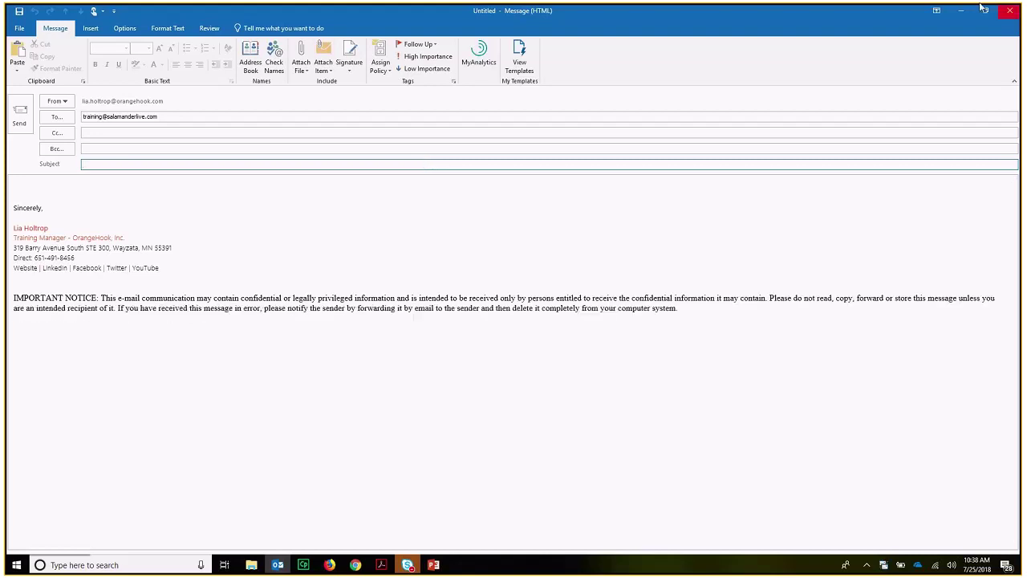
- Minimize the blank Outlook message addressed to the new user
left_click(962, 15)
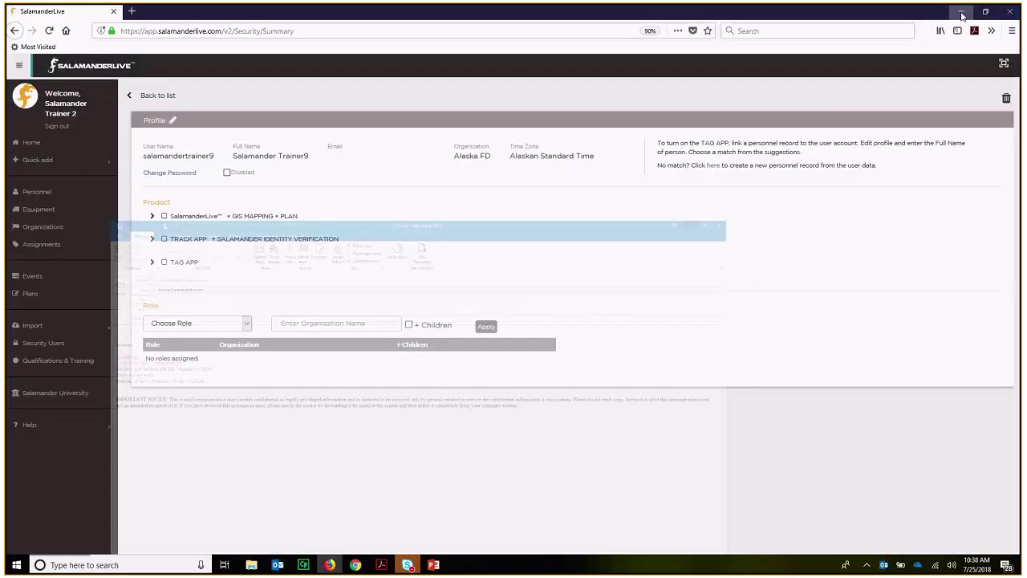
left_click(180, 173)
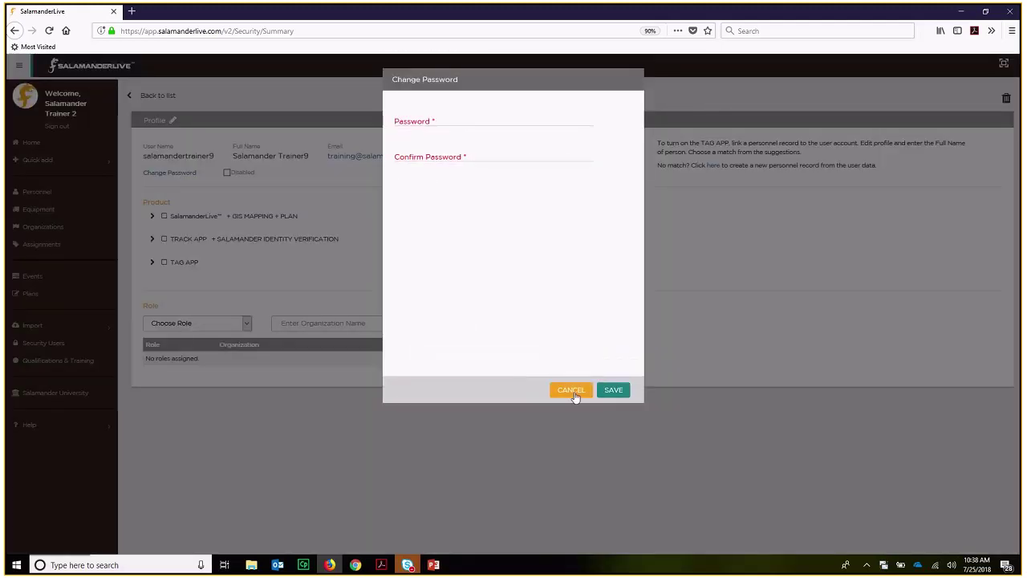
left_click(571, 391)
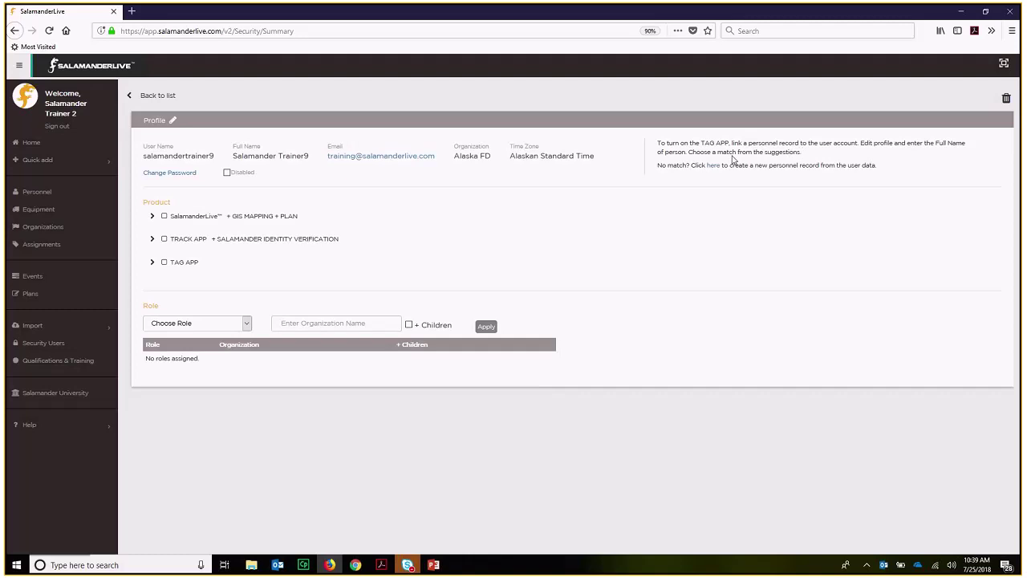
left_click(156, 122)
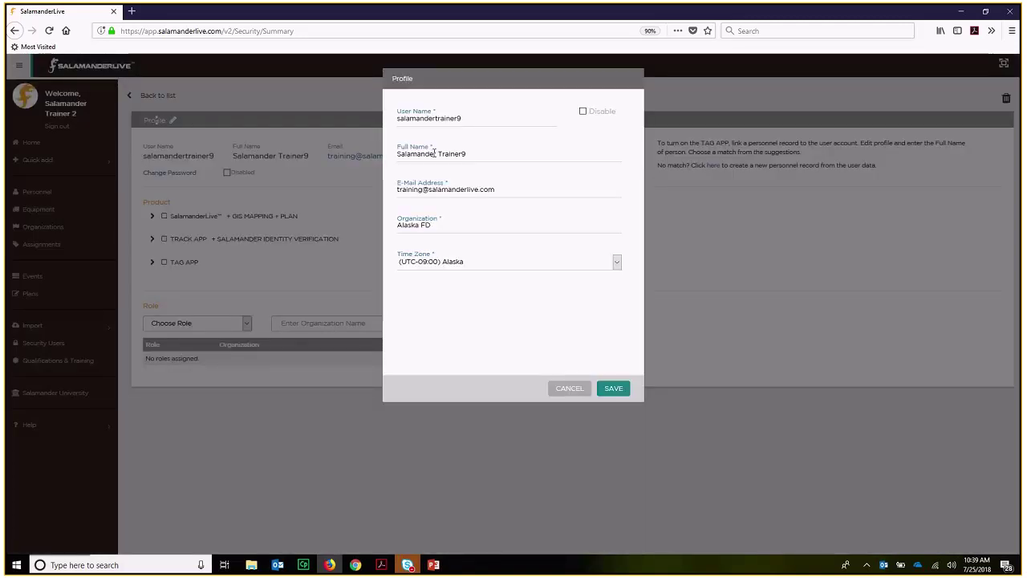
left_click(569, 388)
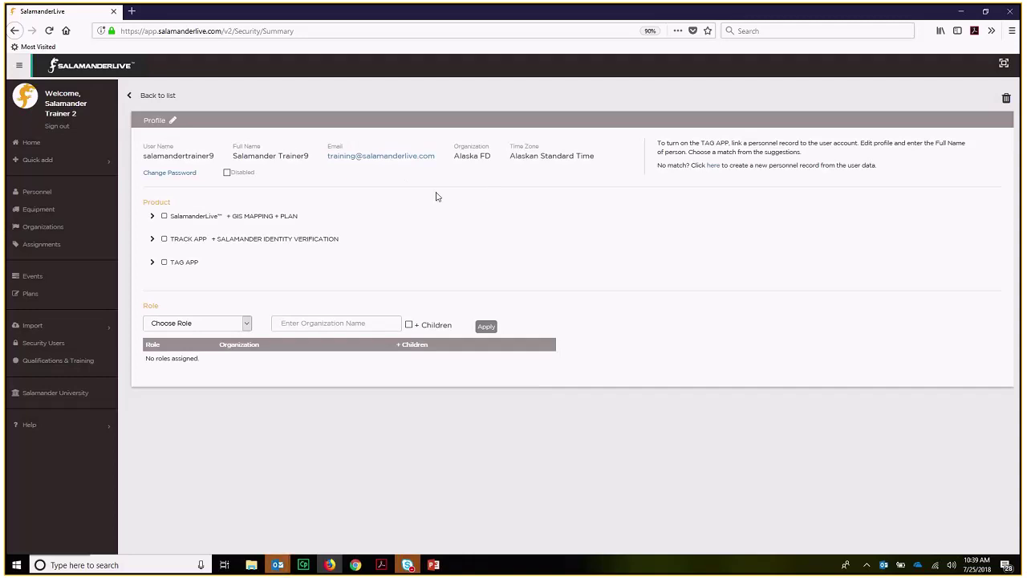
left_click(714, 165)
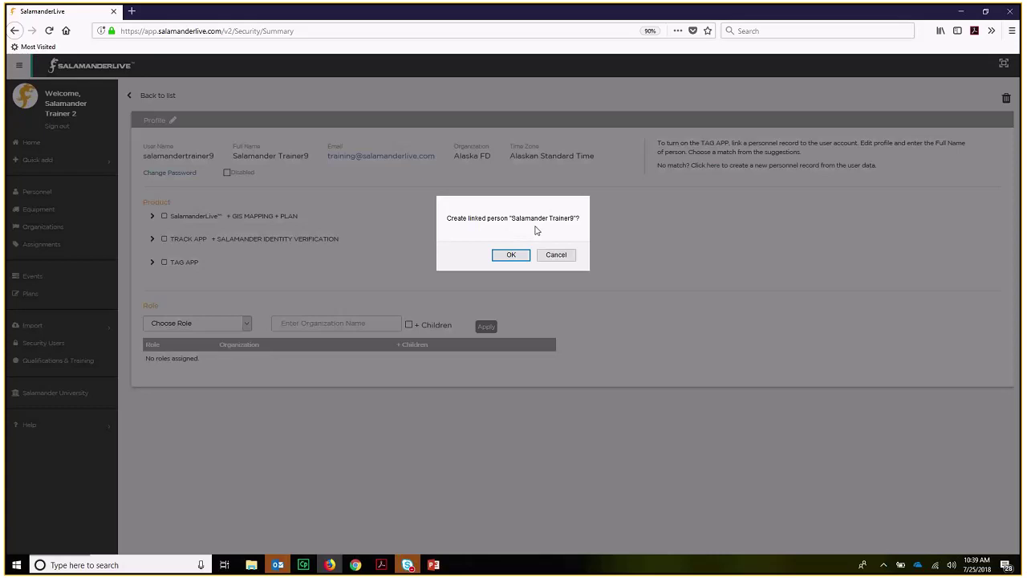
- Confirm creating the linked personnel record under Alaska FD
left_click(508, 254)
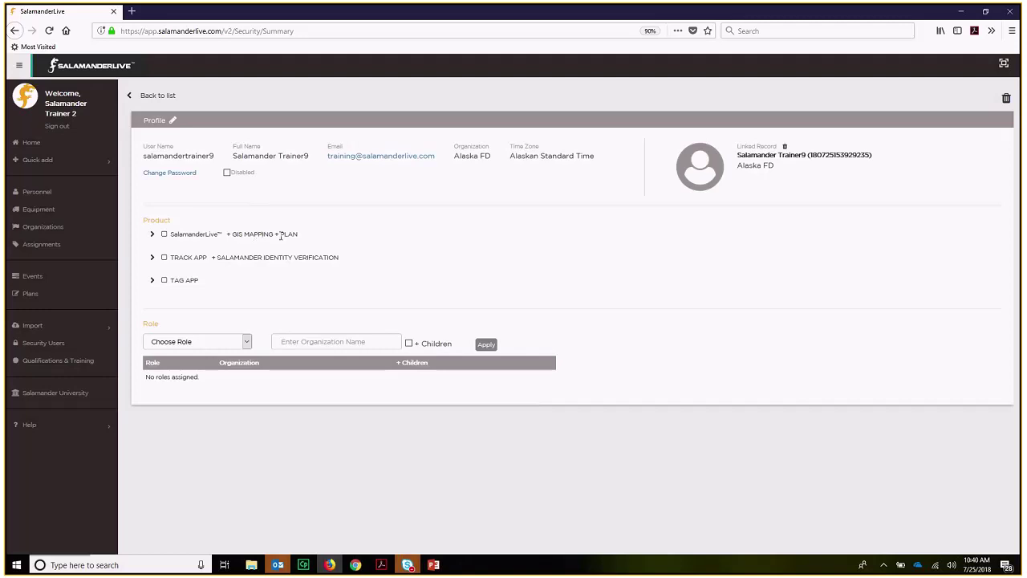
- Enable SalamanderLive™ with the 0001 [SalLive Training] contract ending 2020-01-01
left_click(152, 235)
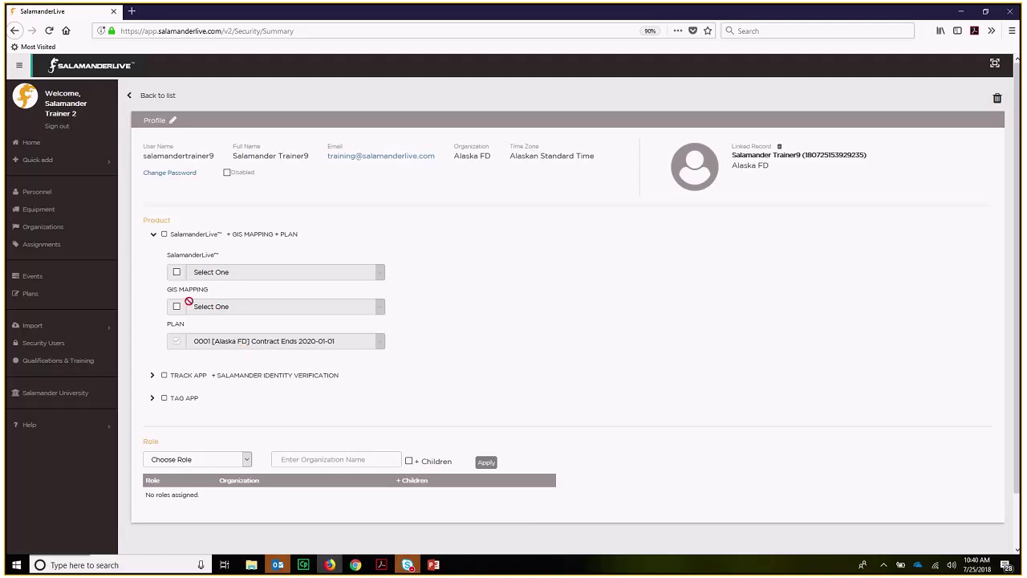
left_click(178, 273)
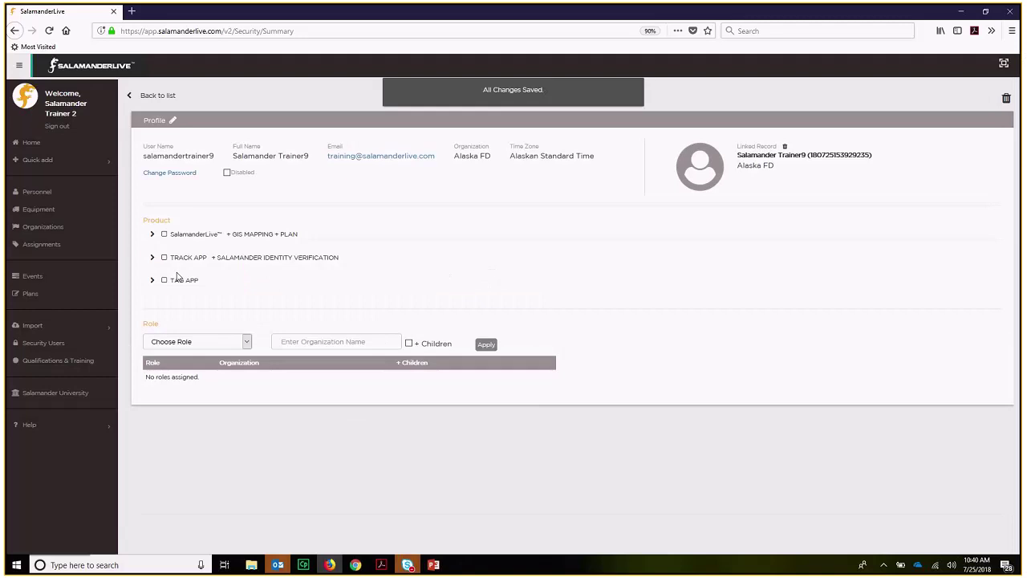
left_click(153, 234)
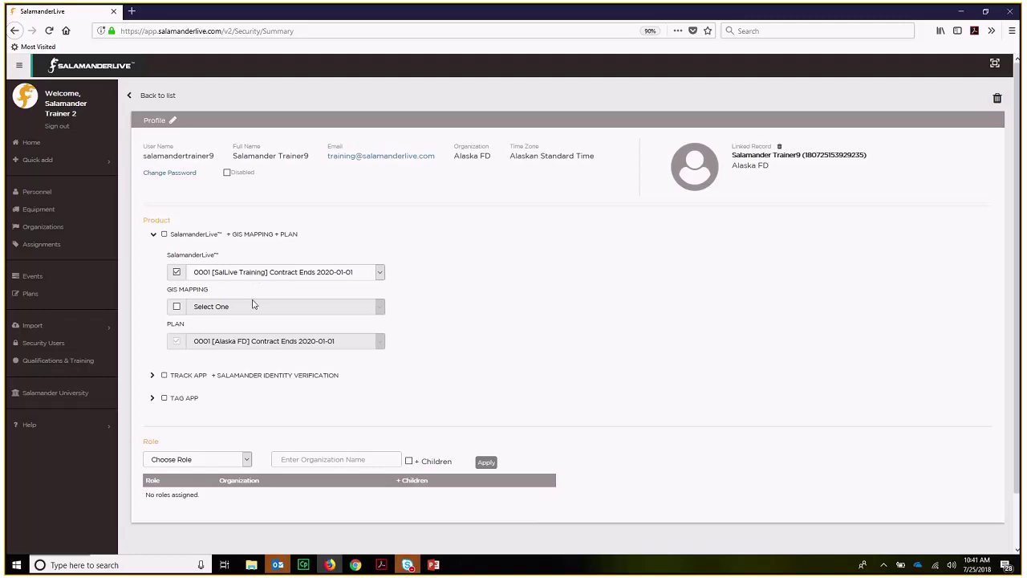
- Keep the SalLive Training contract, then enable TRACK APP, TAG APP and SalamanderLive™
left_click(379, 273)
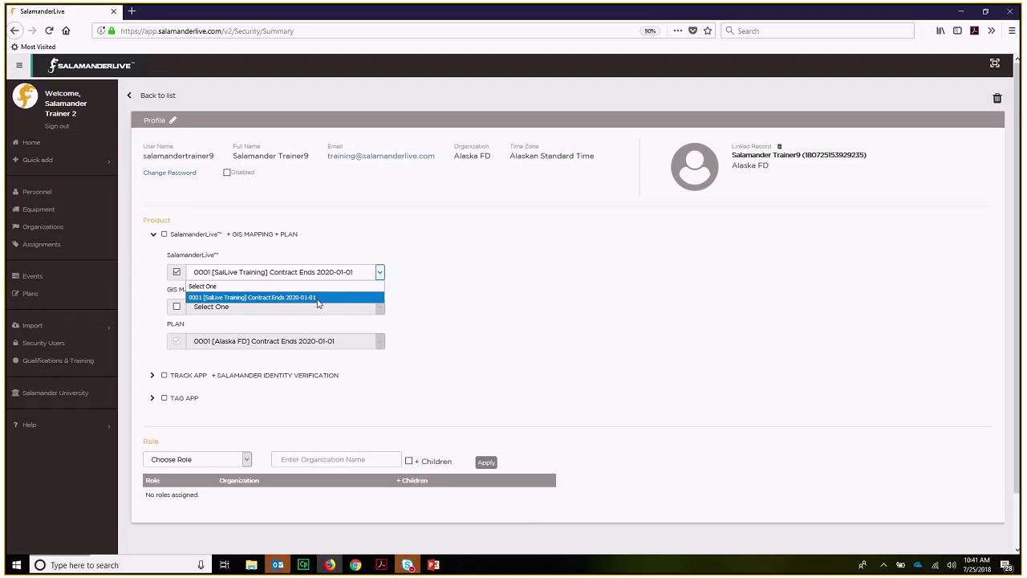
left_click(318, 299)
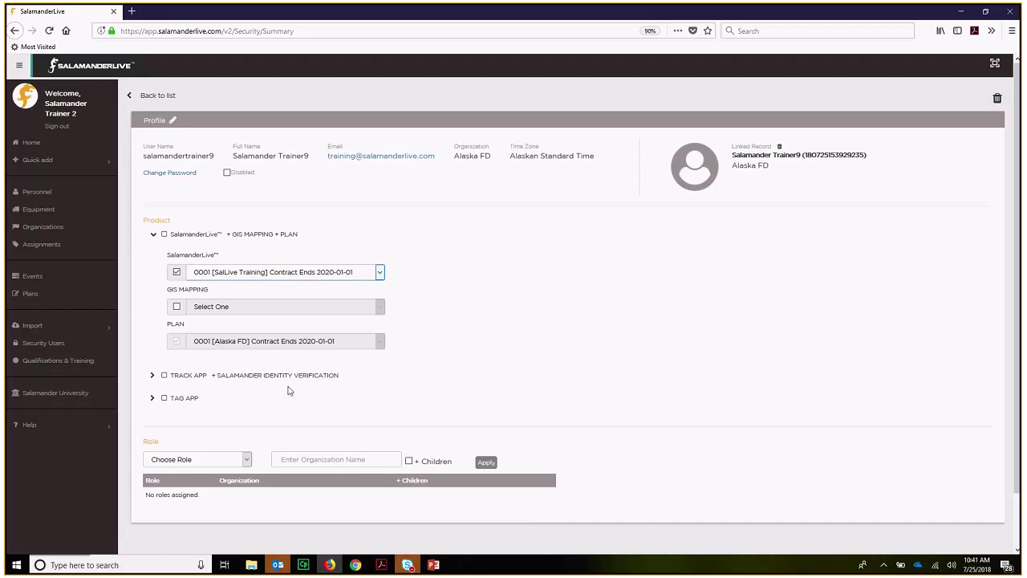
left_click(153, 377)
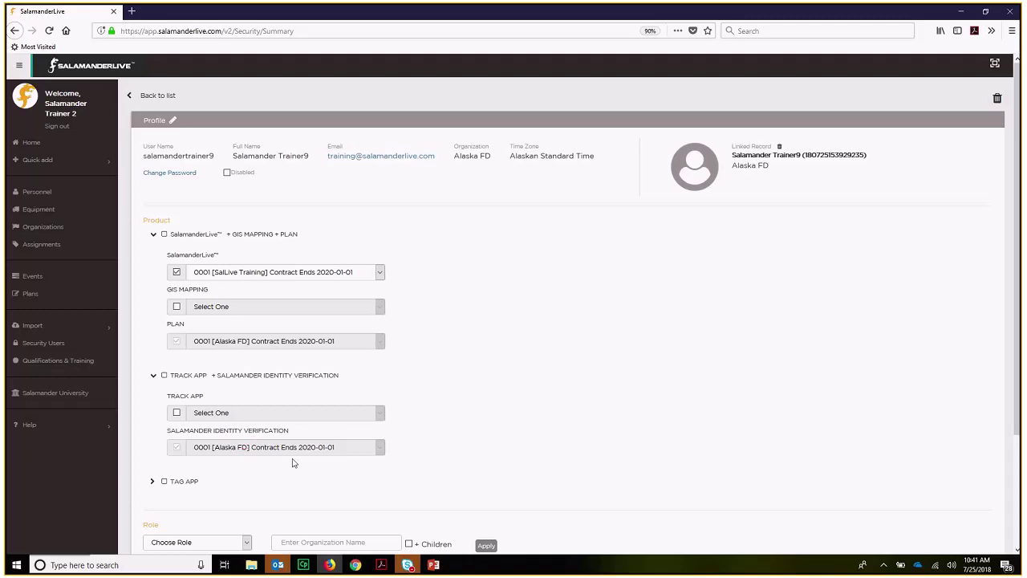
left_click(177, 413)
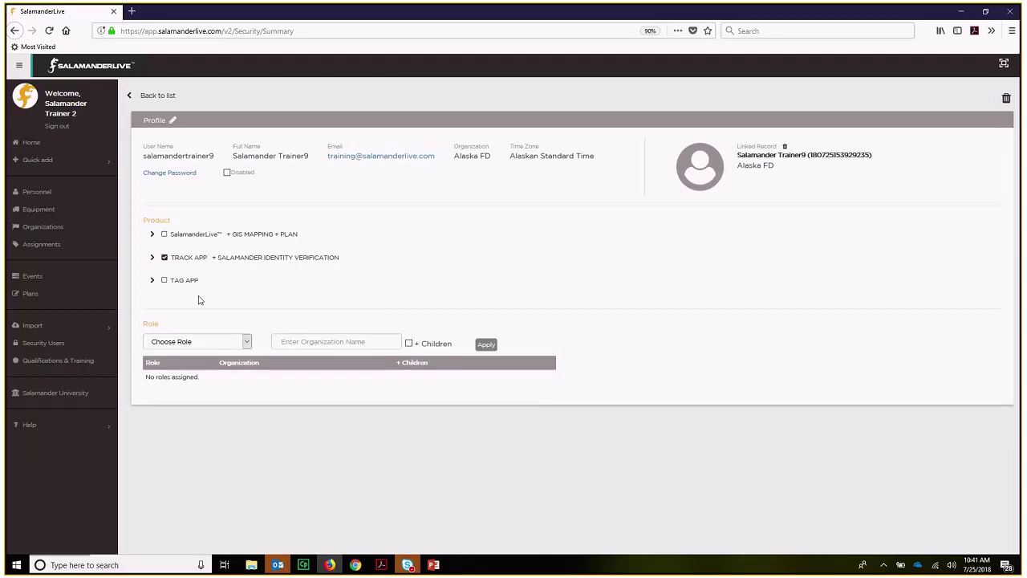
left_click(164, 280)
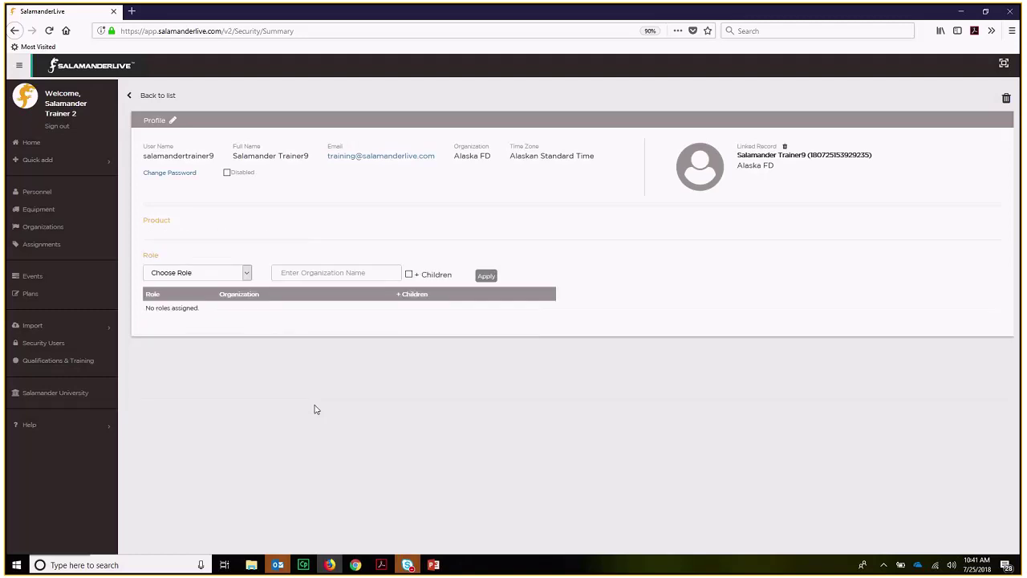
left_click(165, 235)
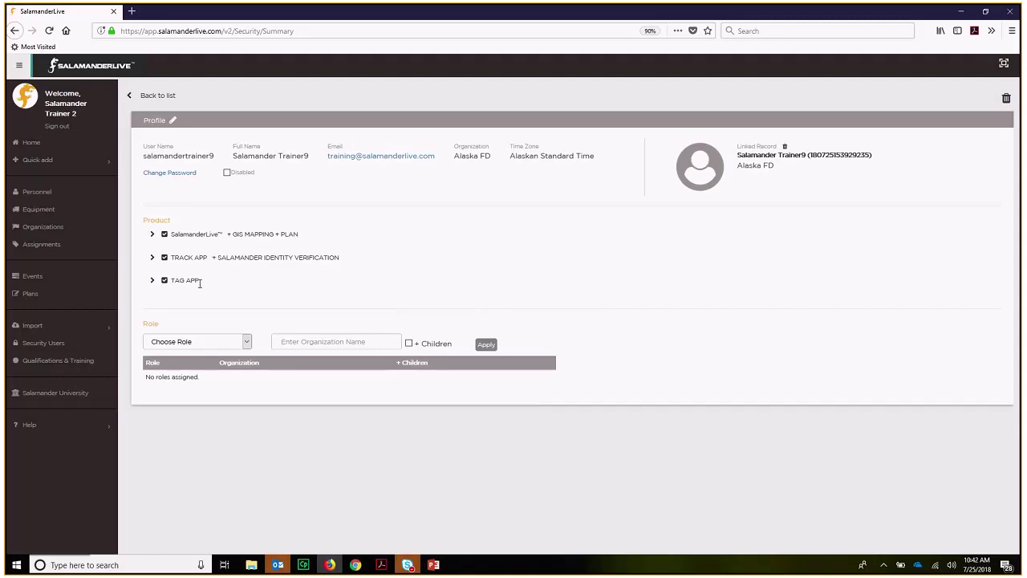
- Choose Administrator as the new user's role and review its Role Detail permissions
left_click(246, 345)
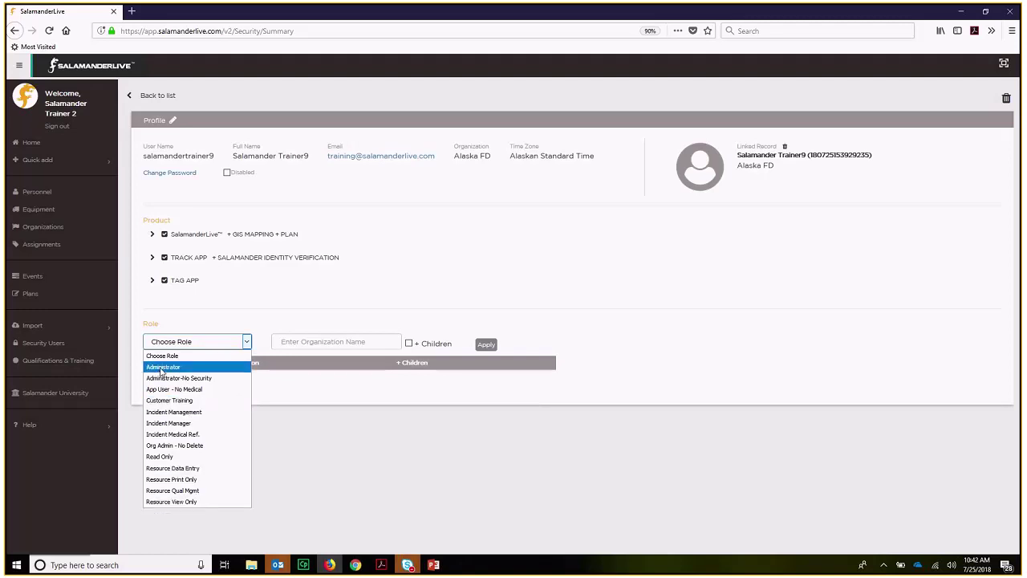
left_click(162, 368)
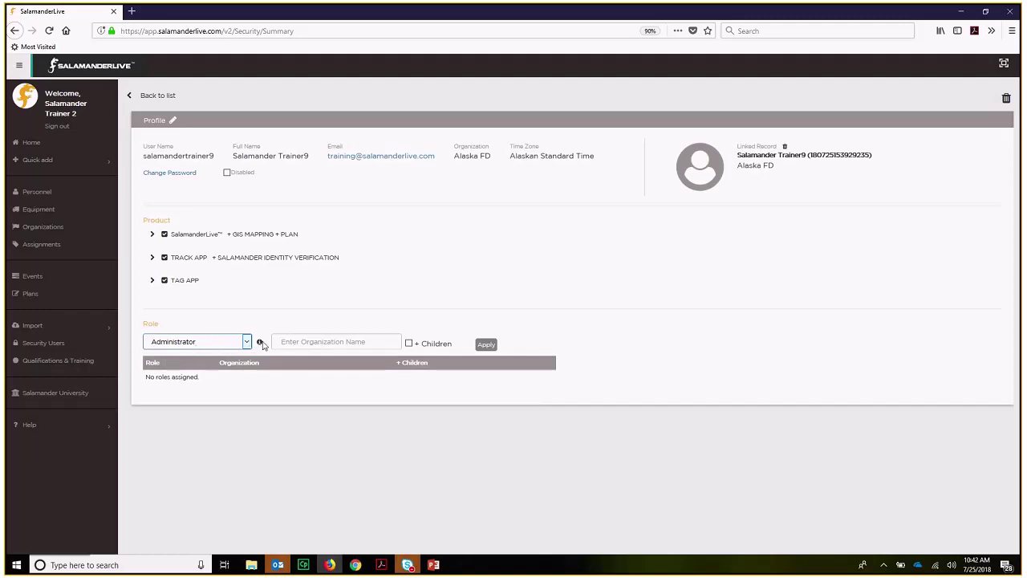
mouse_move(261, 347)
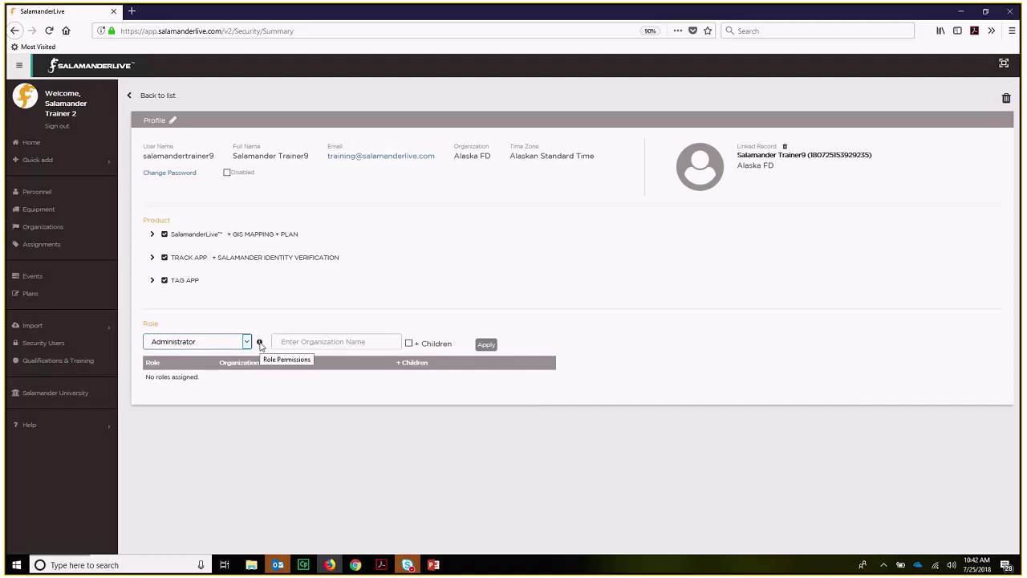
left_click(261, 345)
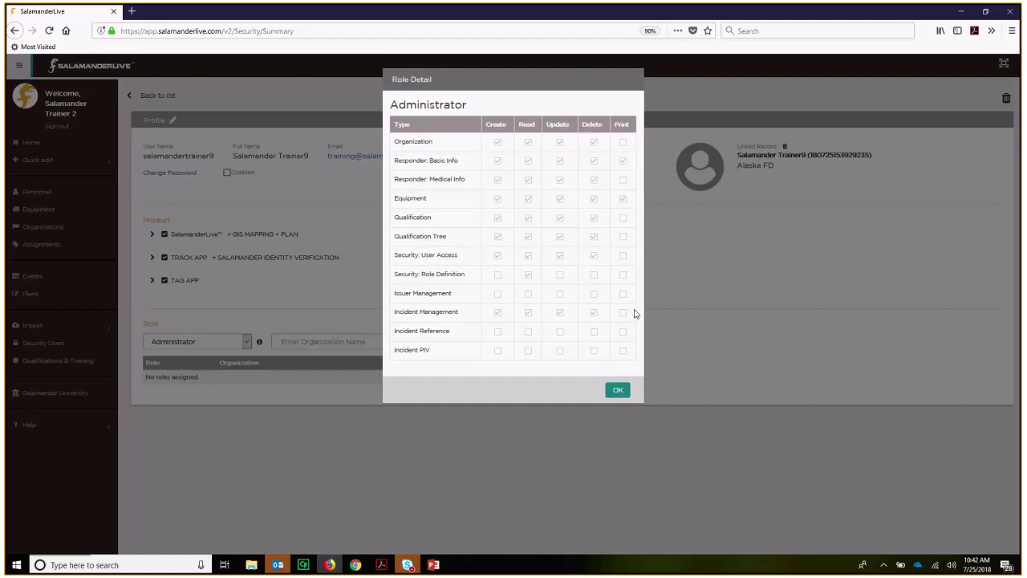
left_click(617, 390)
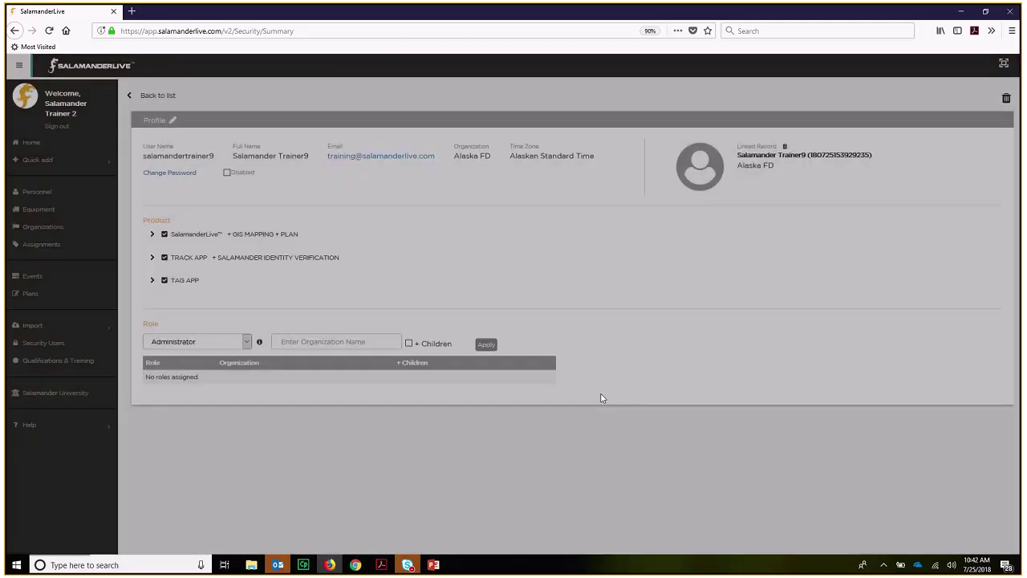
left_click(246, 342)
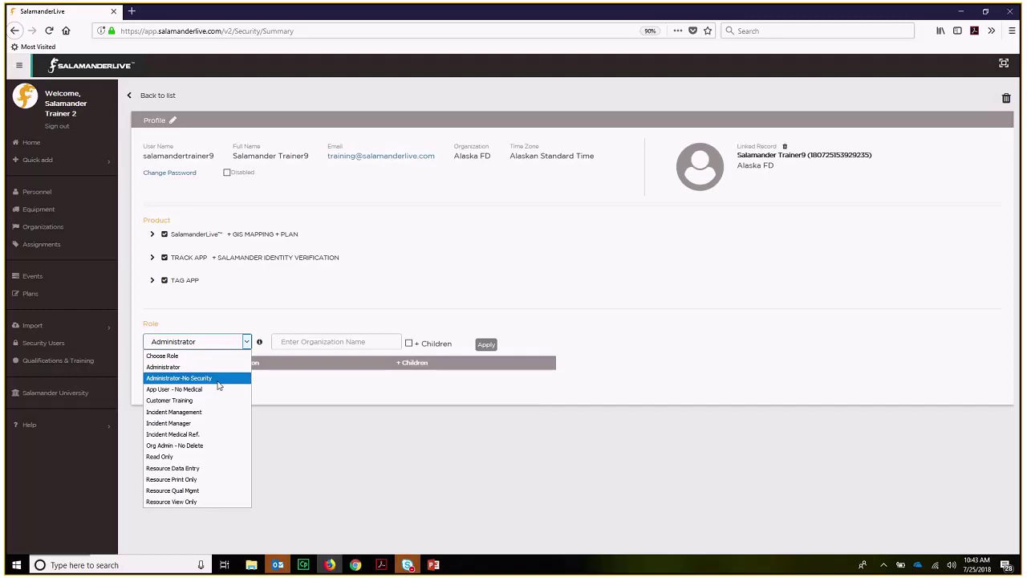
left_click(209, 425)
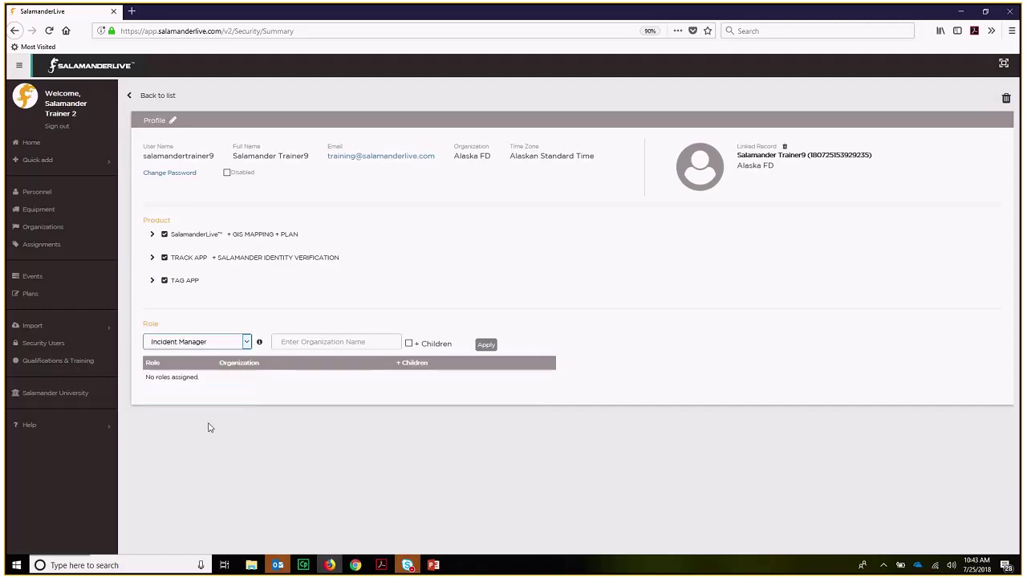
left_click(260, 344)
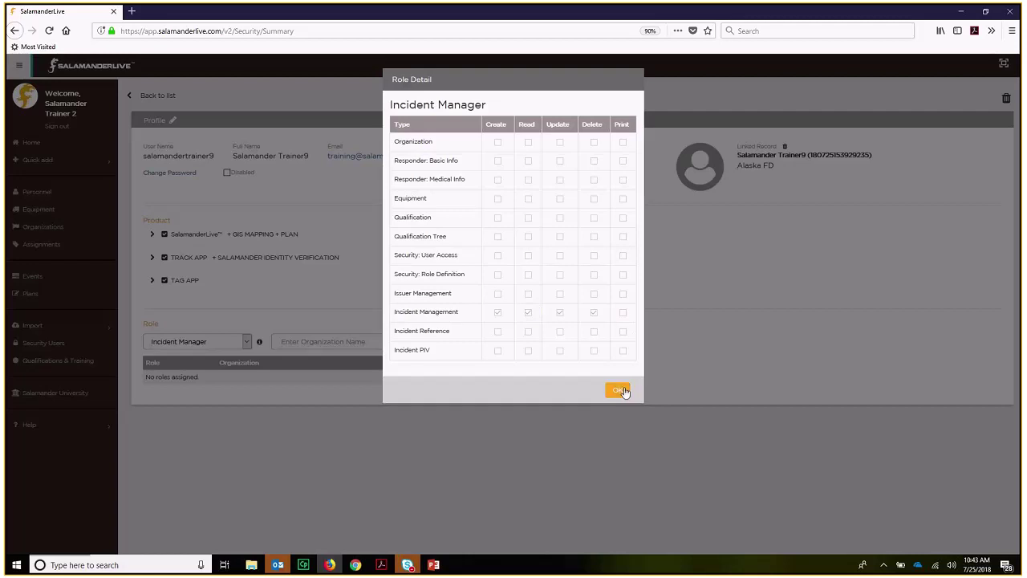
left_click(619, 391)
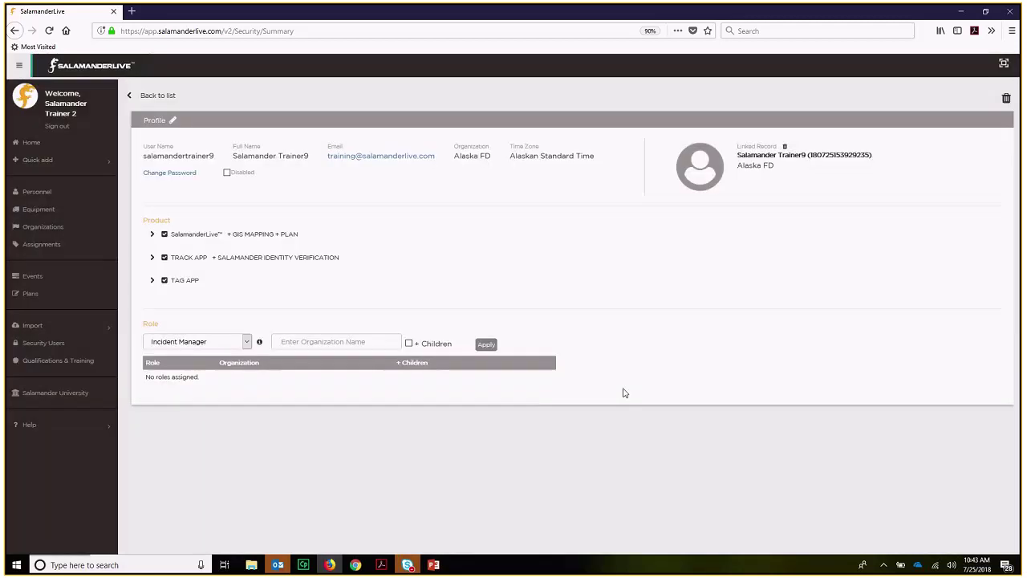
left_click(247, 342)
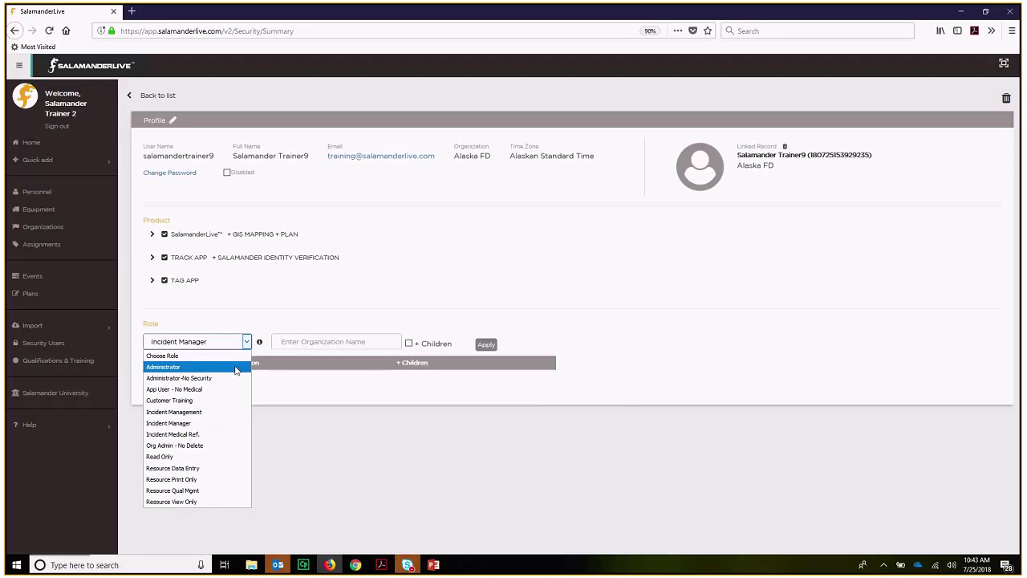
left_click(238, 368)
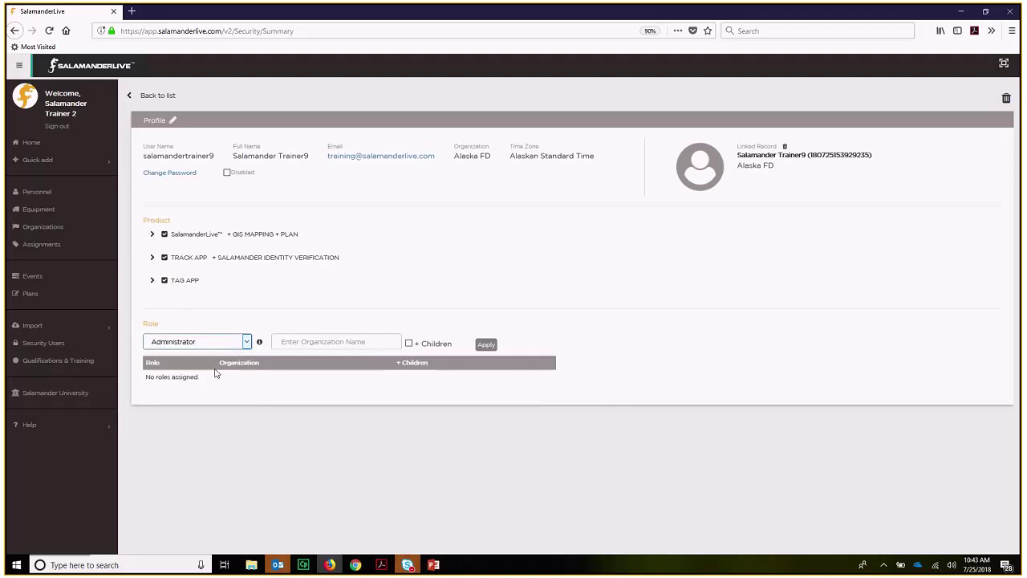
left_click(311, 344)
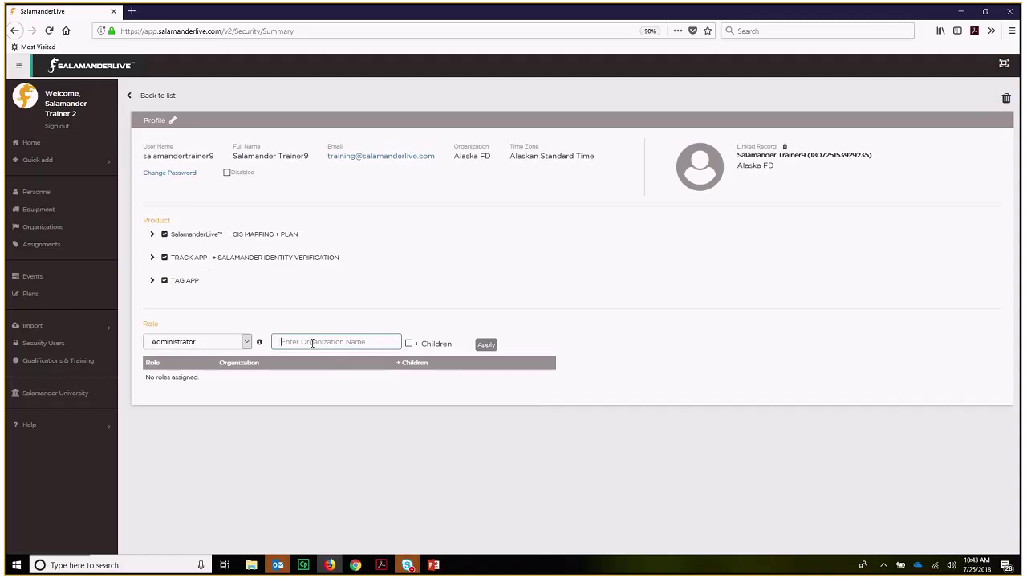
- Apply the Administrator role for Alaska FD with + Children ticked
type("als")
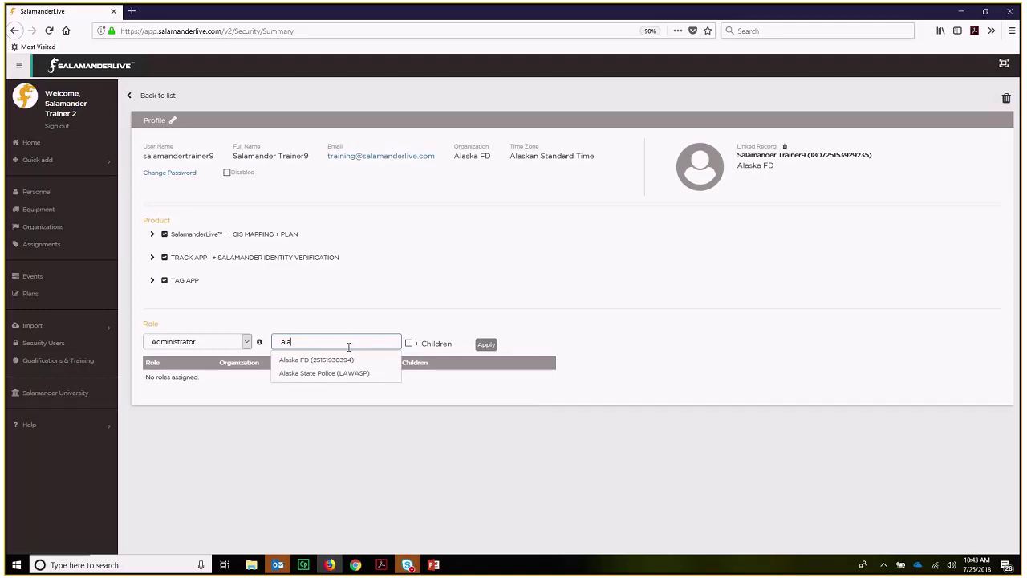
left_click(307, 363)
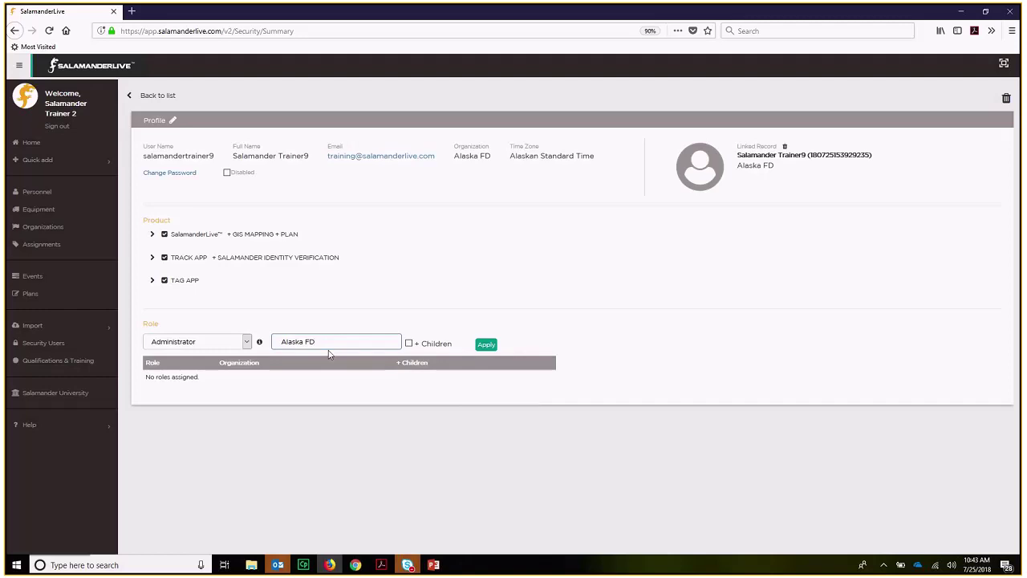
left_click(410, 344)
left_click(487, 346)
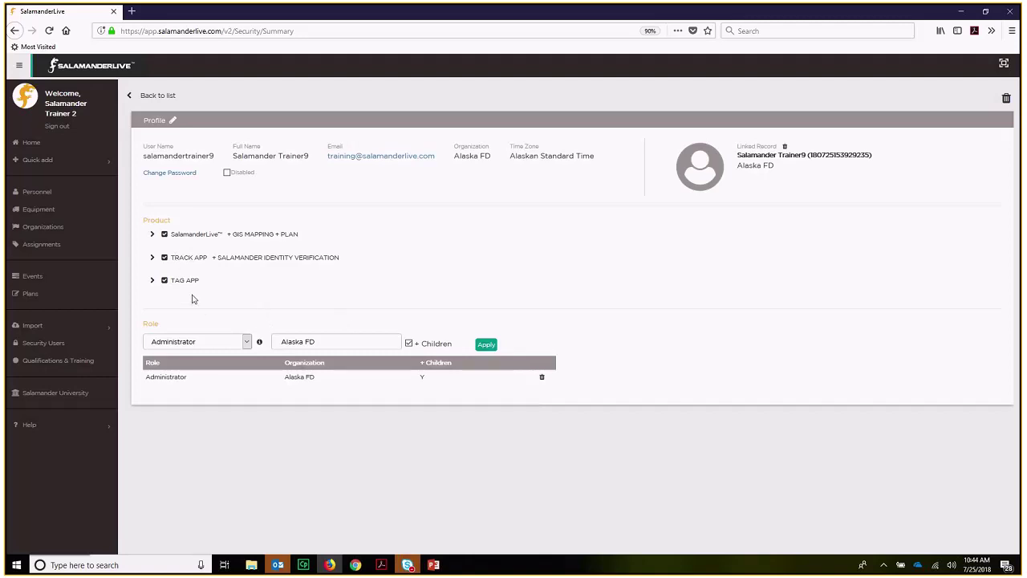
left_click(248, 343)
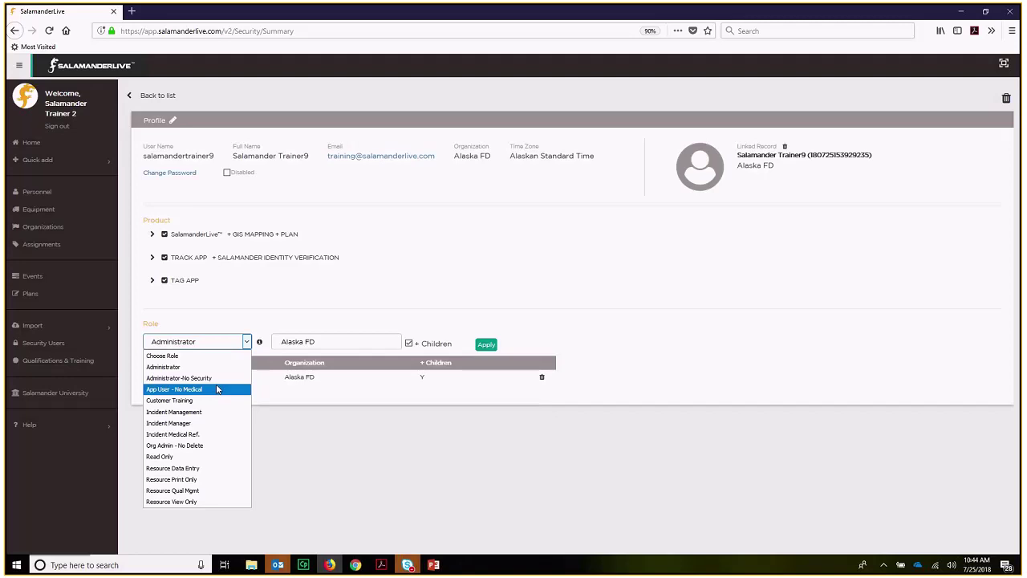
- Select App User - No Medical as the role and review its Role Detail permissions
left_click(217, 389)
left_click(259, 343)
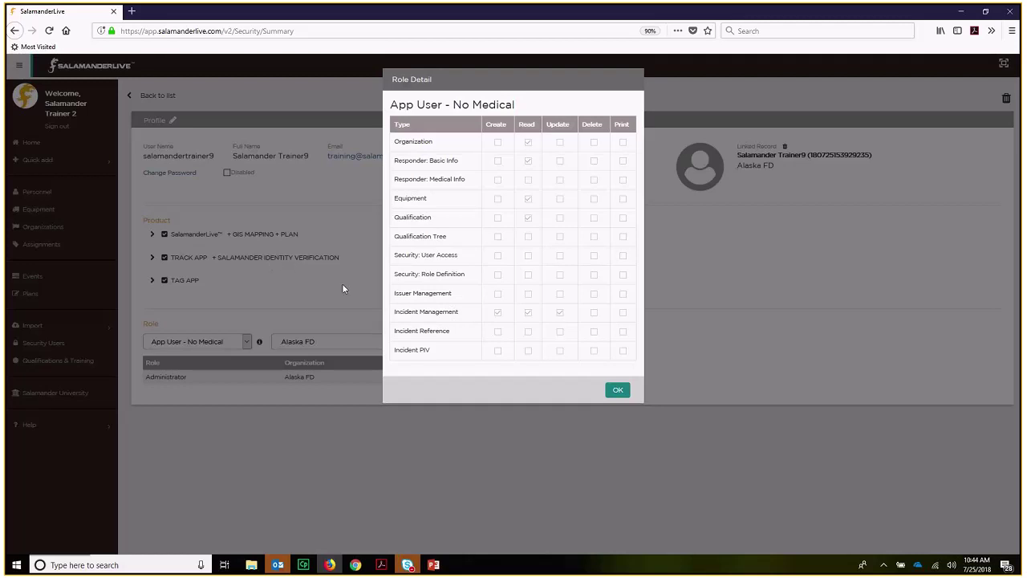
left_click(617, 391)
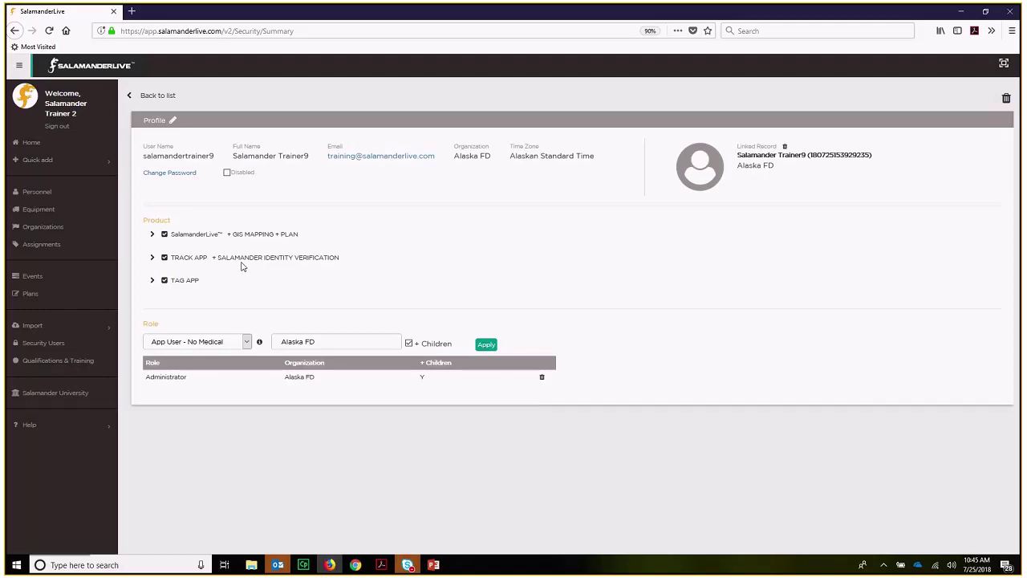
- Replace the organization with SalLive Training and apply App User - No Medical to it
left_click_drag(348, 341, 239, 328)
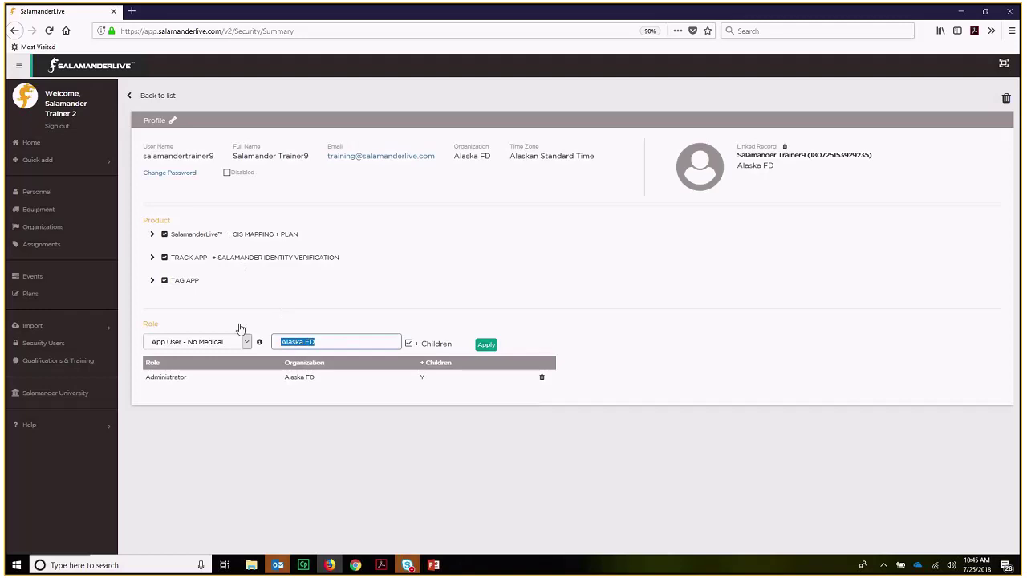
type("sal")
left_click(321, 362)
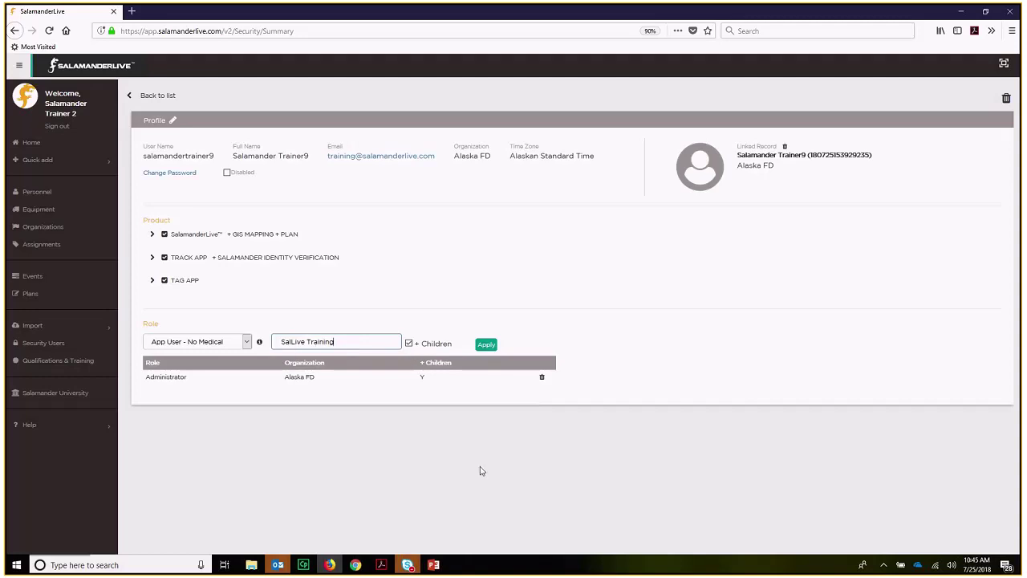
left_click(486, 345)
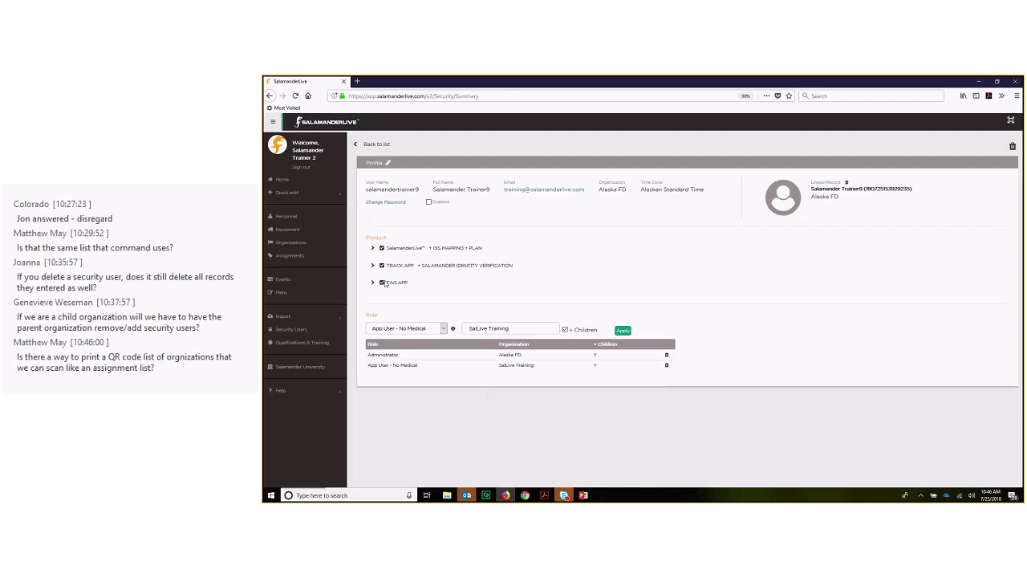
- Untick the SalamanderLive product and delete the Administrator / Alaska FD role row
left_click(382, 248)
left_click(666, 355)
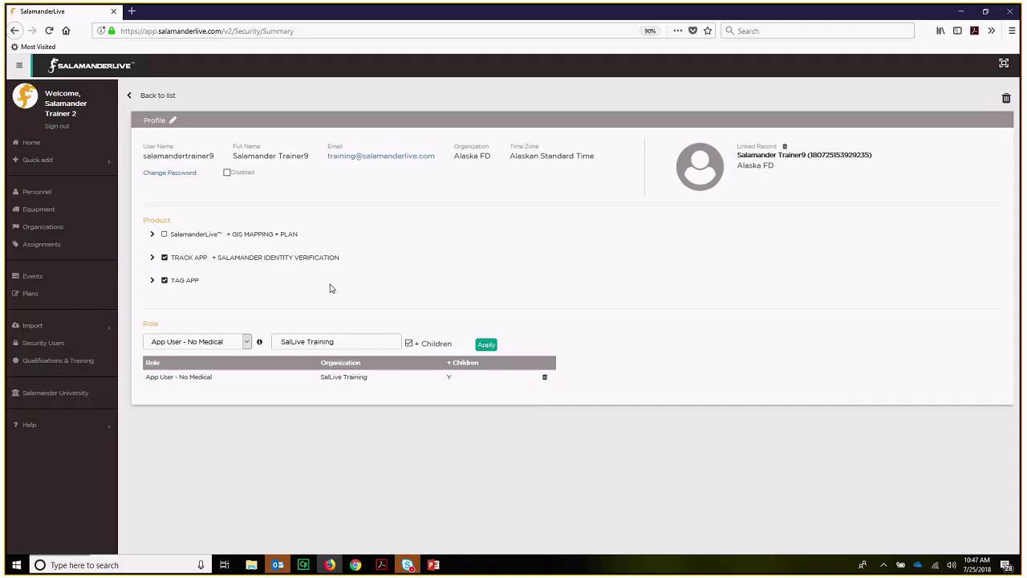
- Turn off the TRACK APP and TAG APP products and remove the App User - No Medical role
left_click(165, 258)
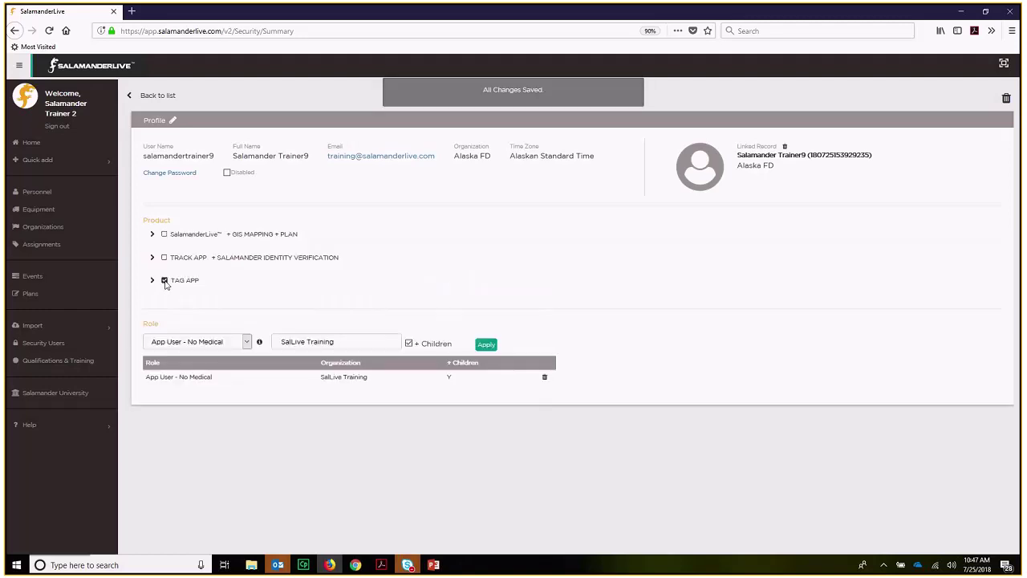
left_click(164, 280)
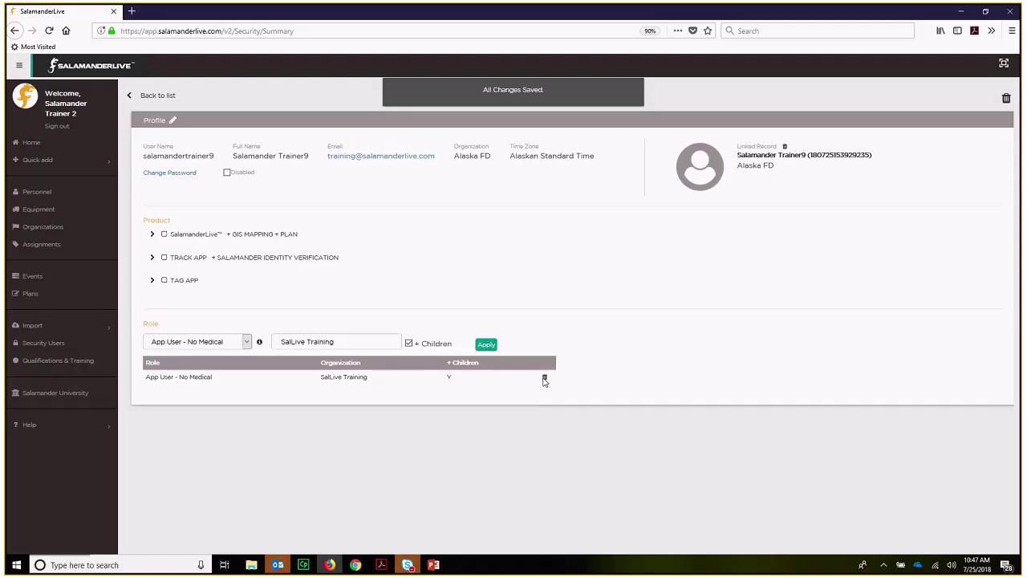
left_click(545, 379)
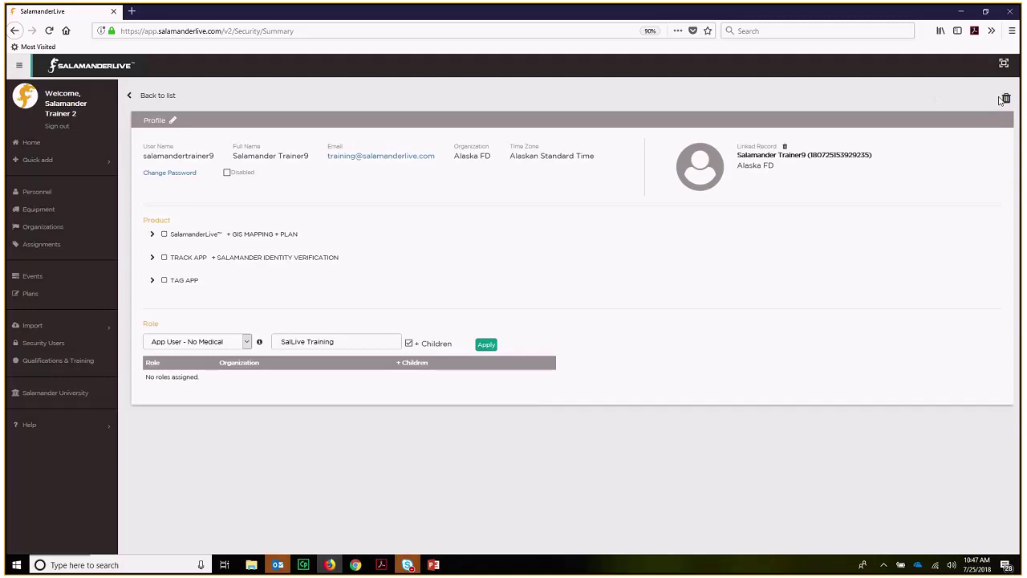
- Return to the Security Users list and bring the Skype meeting window forward
left_click(158, 97)
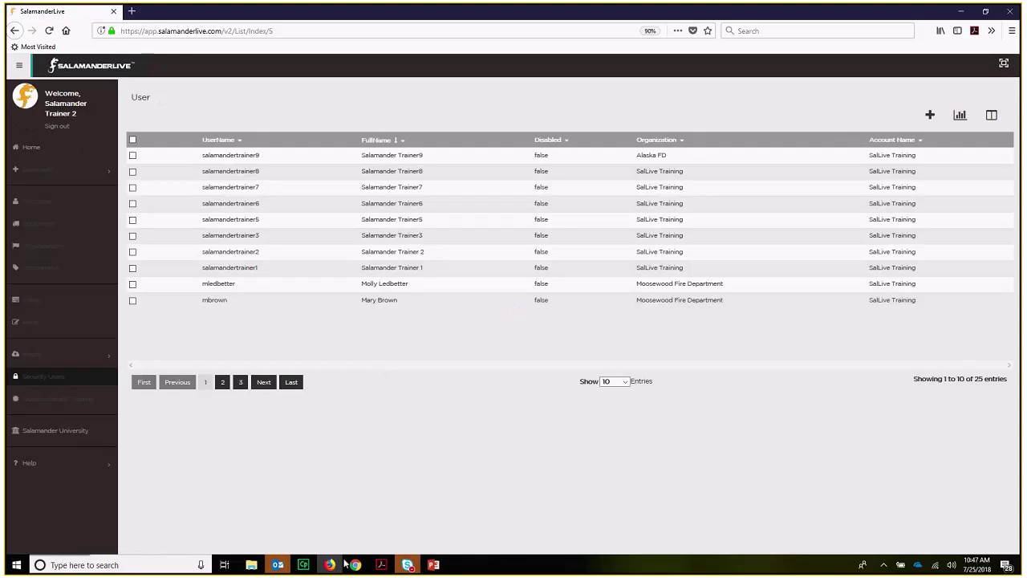
mouse_move(410, 568)
left_click(454, 481)
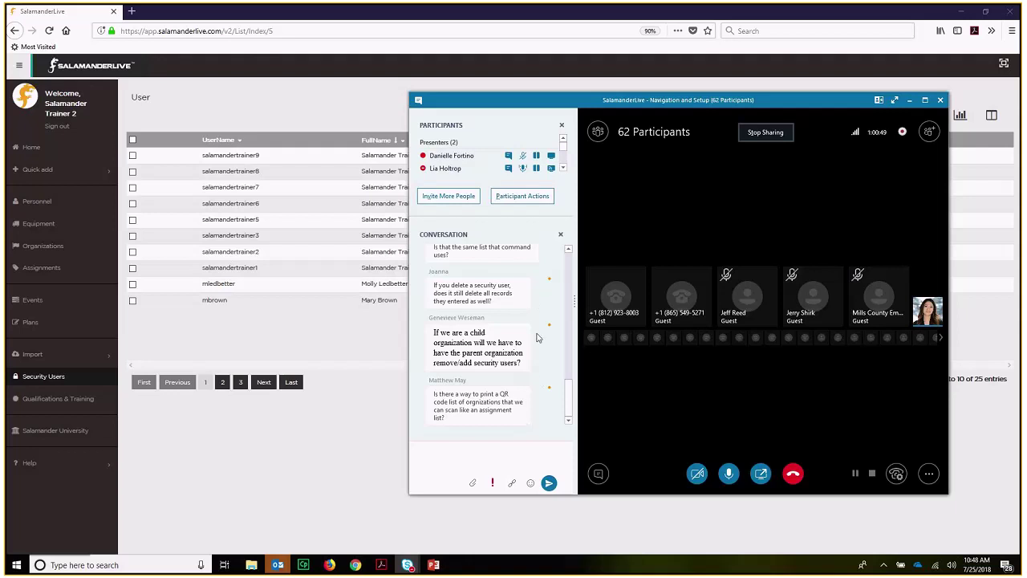
left_click_drag(569, 398, 571, 393)
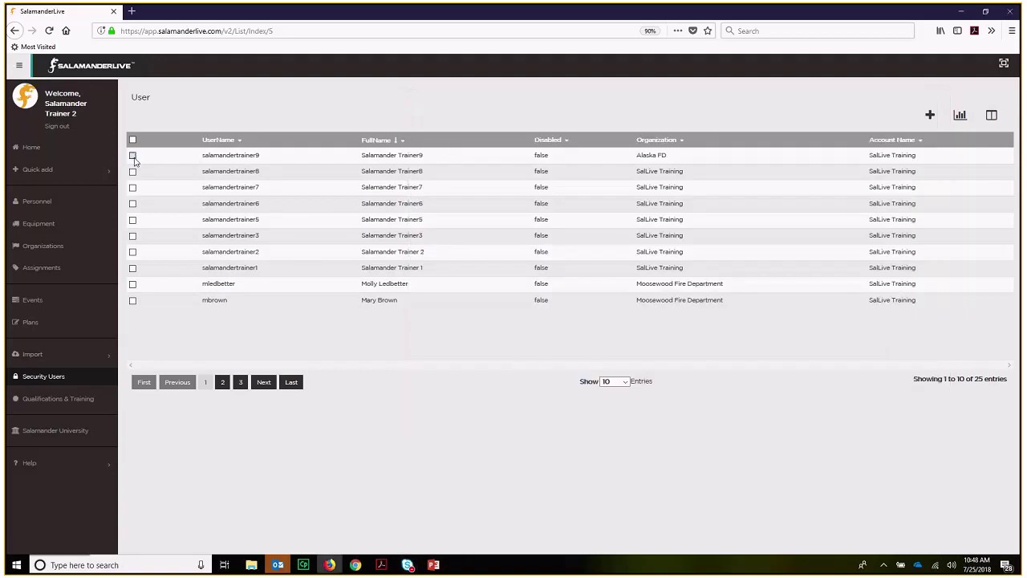
- Permanently delete the Alaska FD trainer user, then go to the Personnel list
left_click(133, 156)
left_click(899, 116)
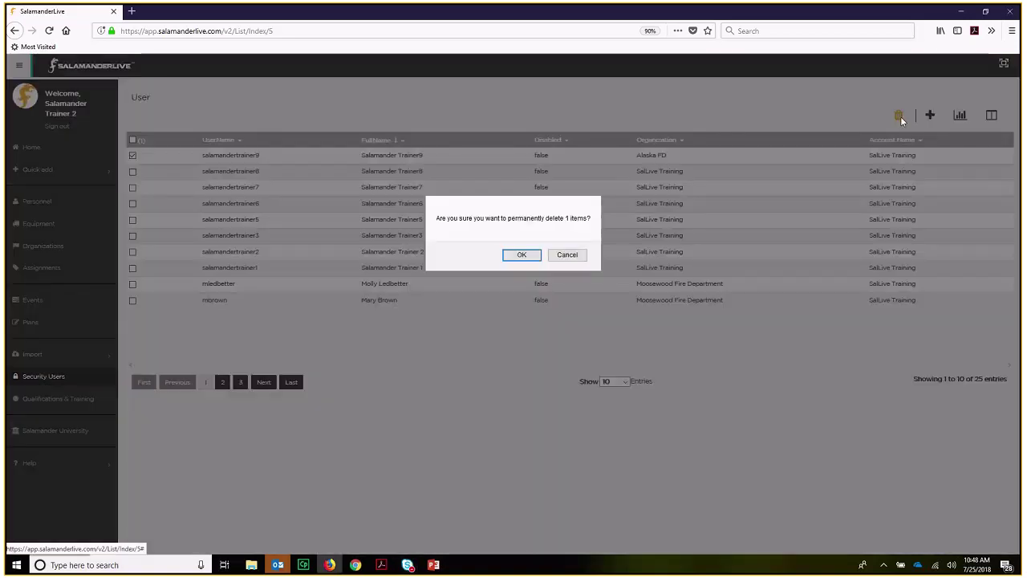
left_click(517, 257)
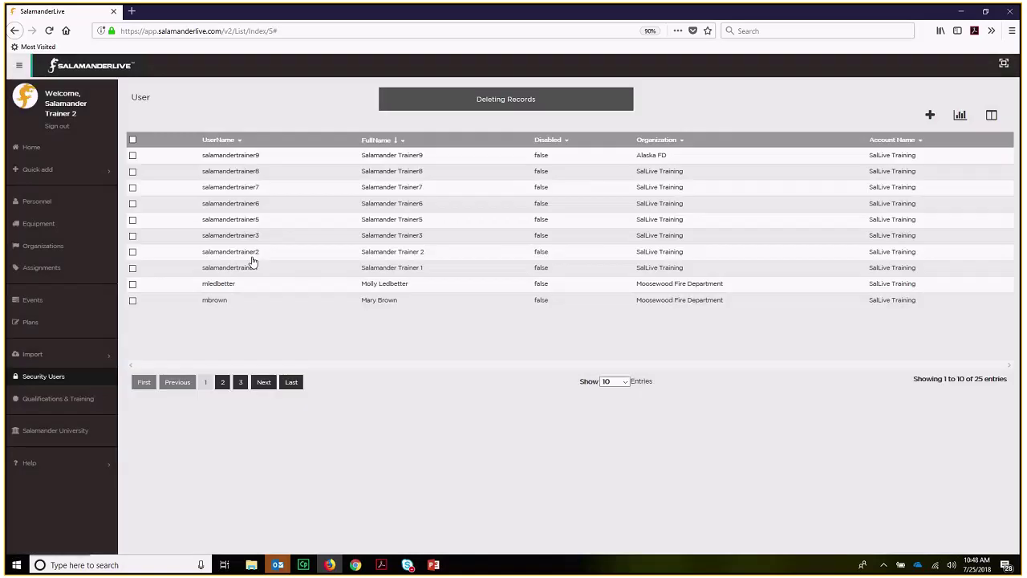
left_click(45, 203)
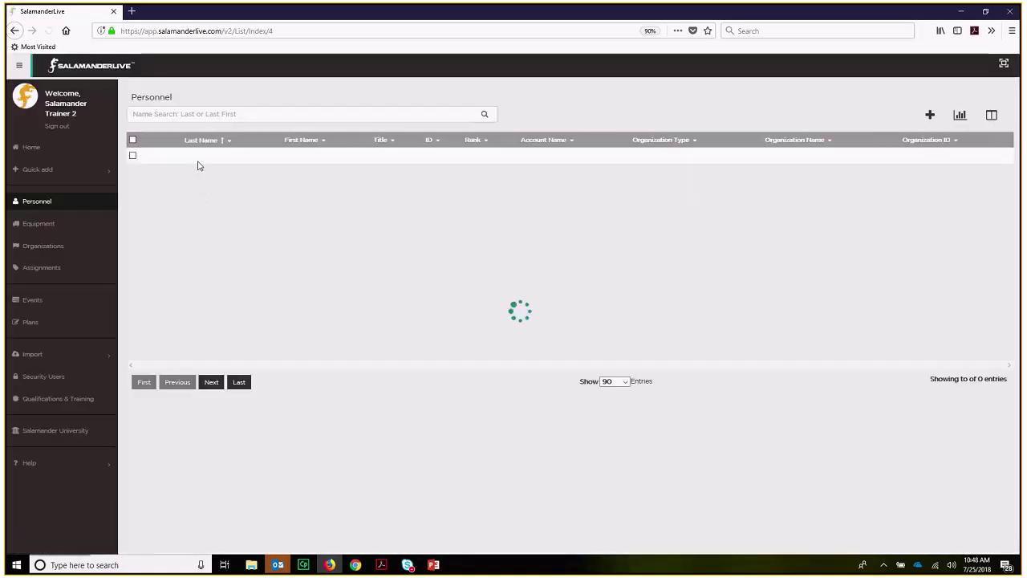
- Search Personnel for 'salamander trainer' to list five records, then switch to the Skype meeting
left_click(205, 114)
type("sal")
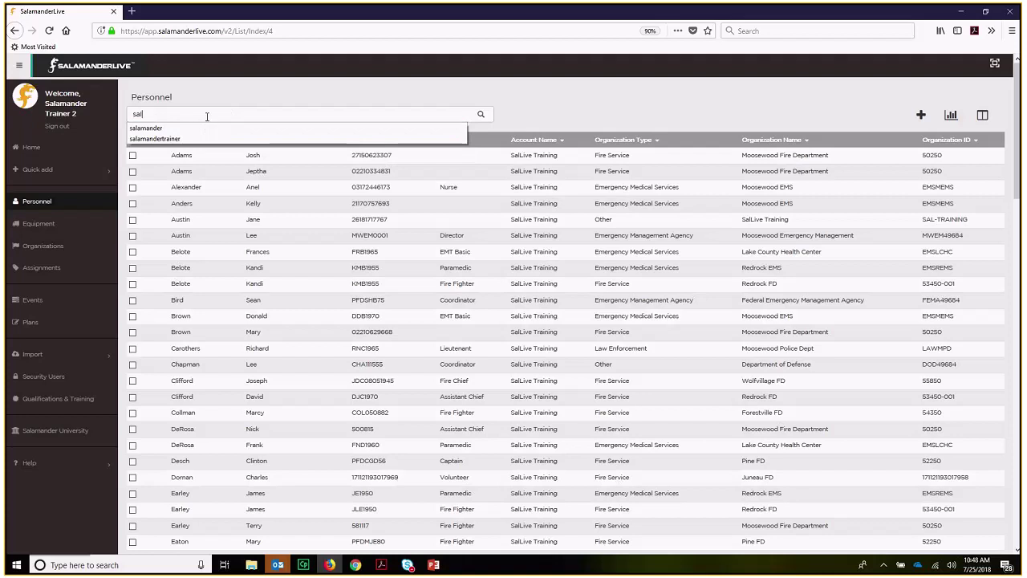
left_click(193, 140)
left_click(481, 115)
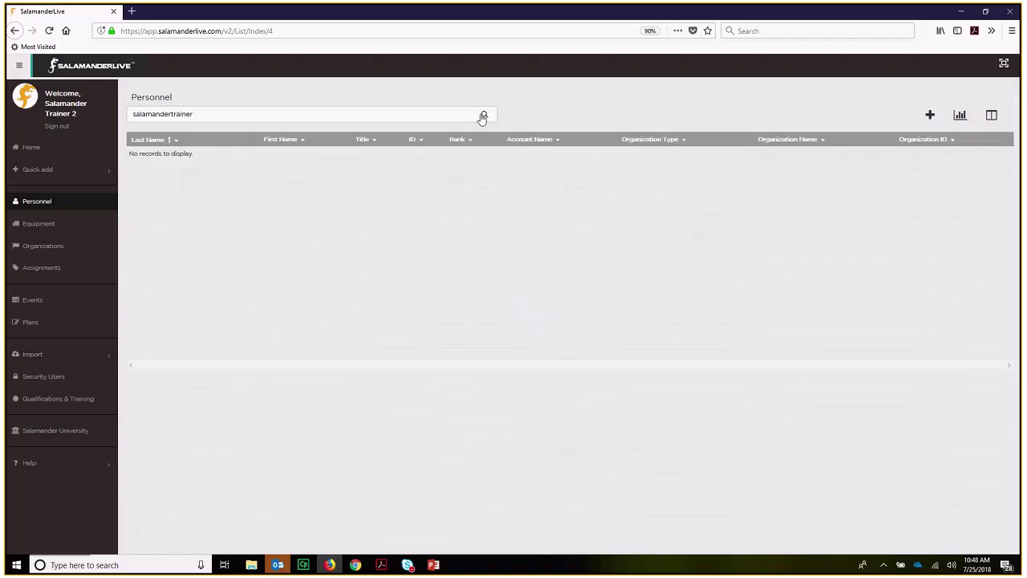
left_click(169, 113)
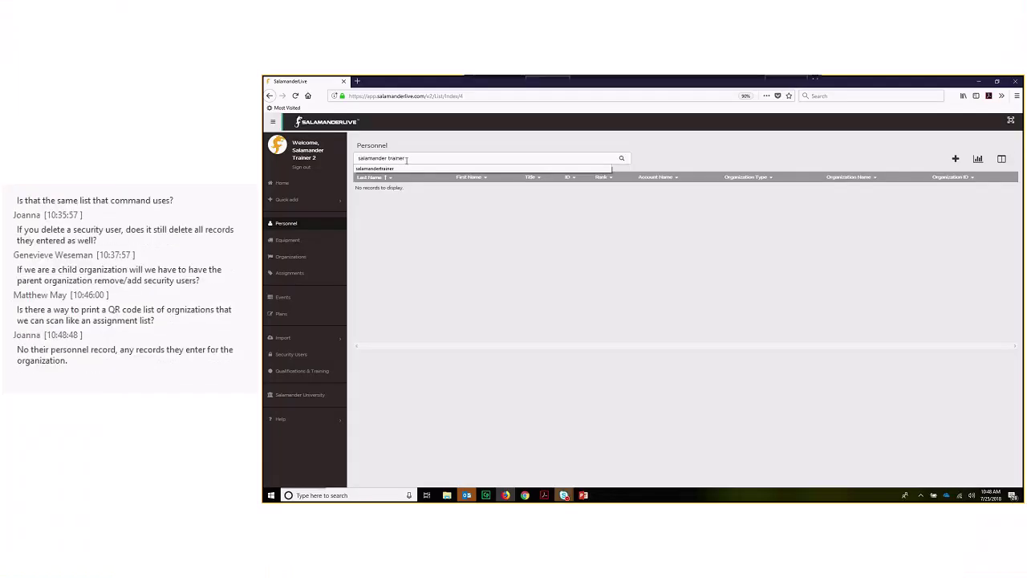
key("Return")
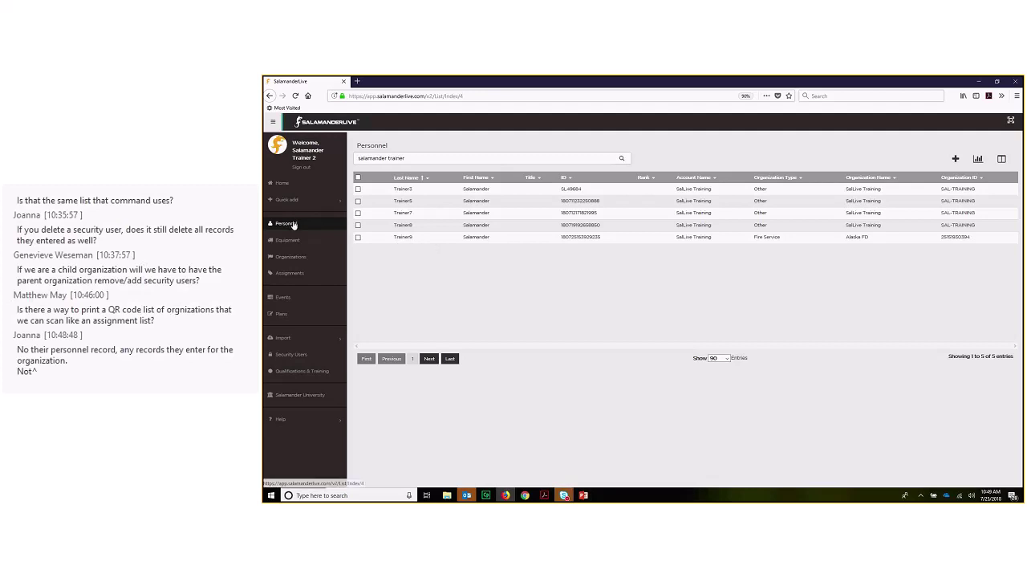
left_click(564, 494)
left_click(588, 482)
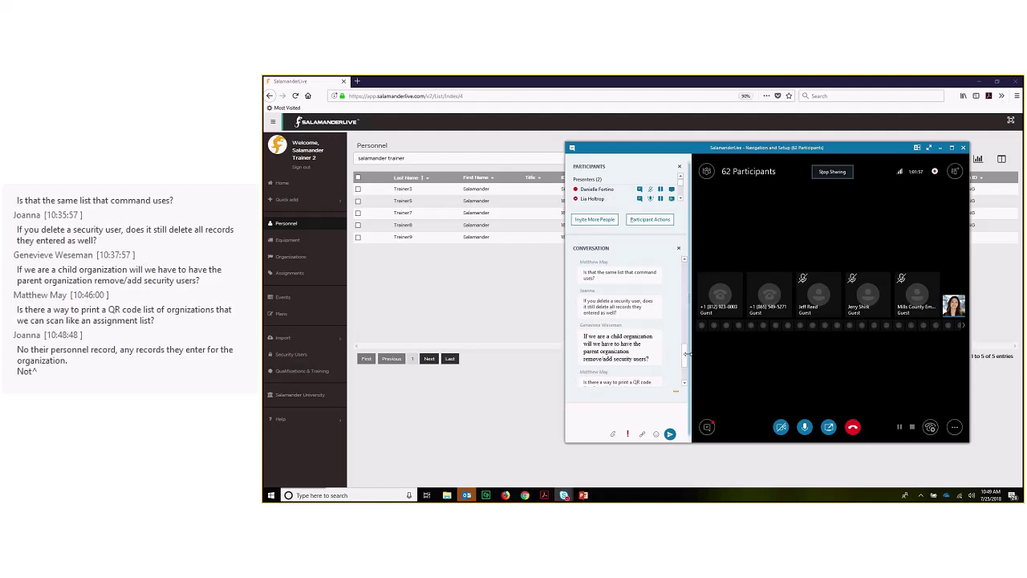
- Scroll the meeting conversation to the newest messages and minimize the Skype window
scroll(687, 365, "down", 2)
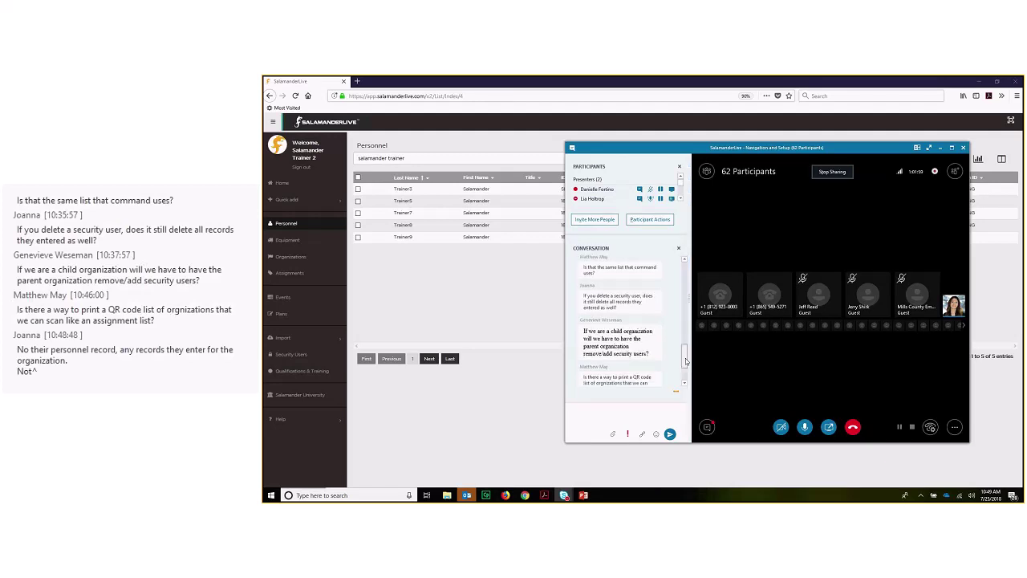
scroll(687, 365, "down", 2)
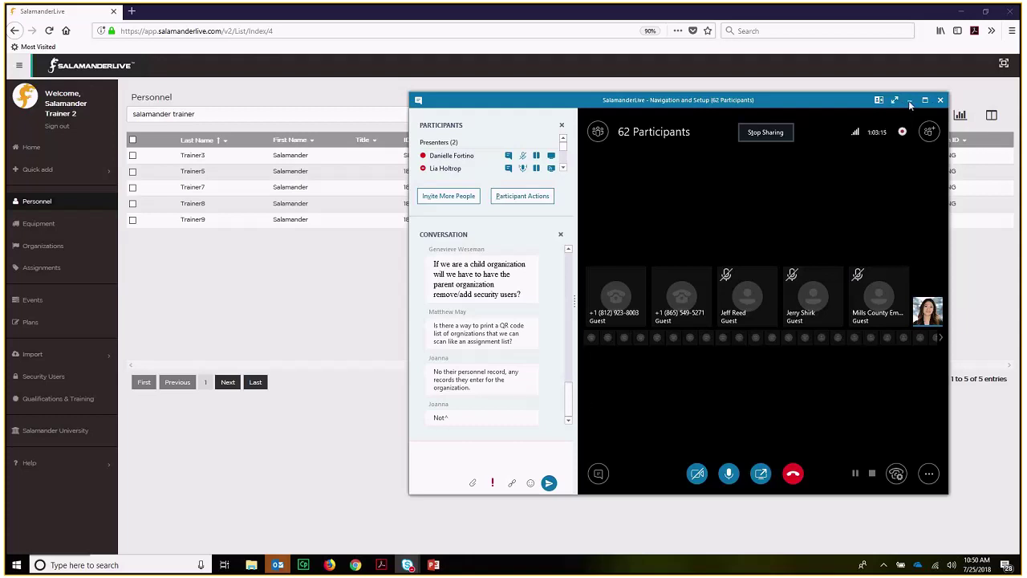
left_click(909, 102)
- Show the Organizations list with Alaska FD and Alaska State Police unticked, then return to the meeting
left_click(53, 251)
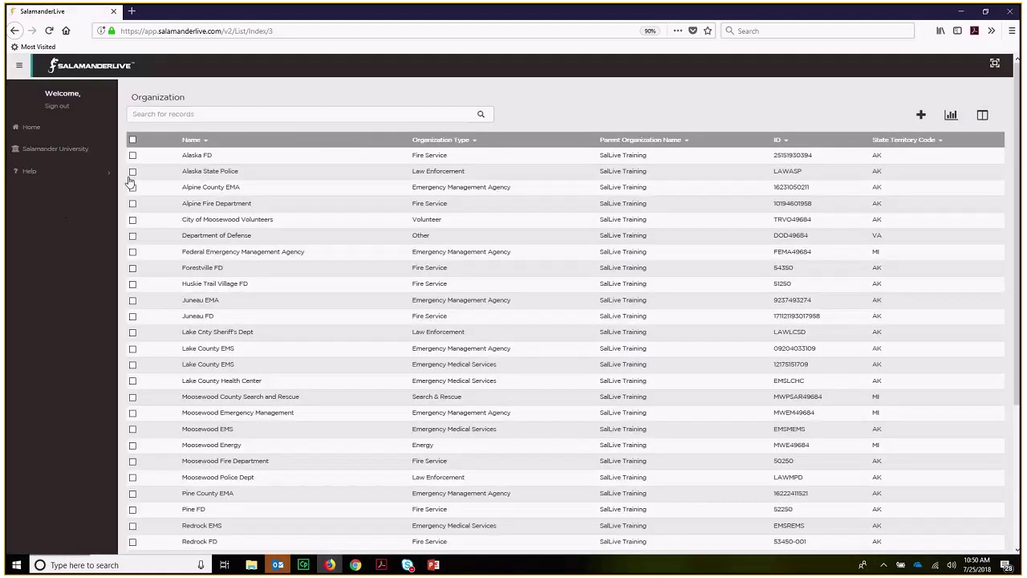
left_click(132, 173)
left_click(133, 155)
left_click(132, 155)
left_click(133, 171)
left_click(132, 155)
left_click(133, 171)
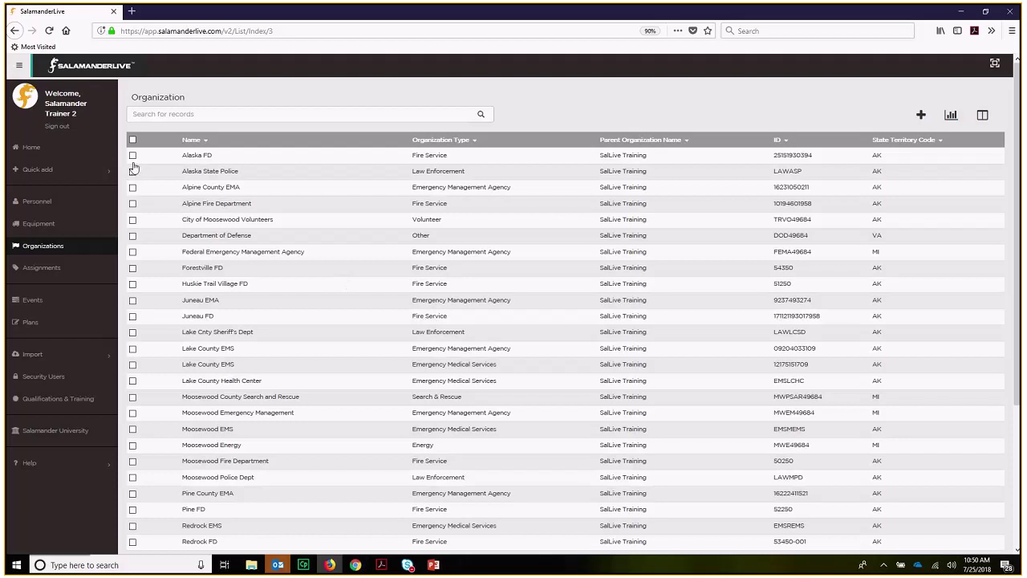
left_click(409, 565)
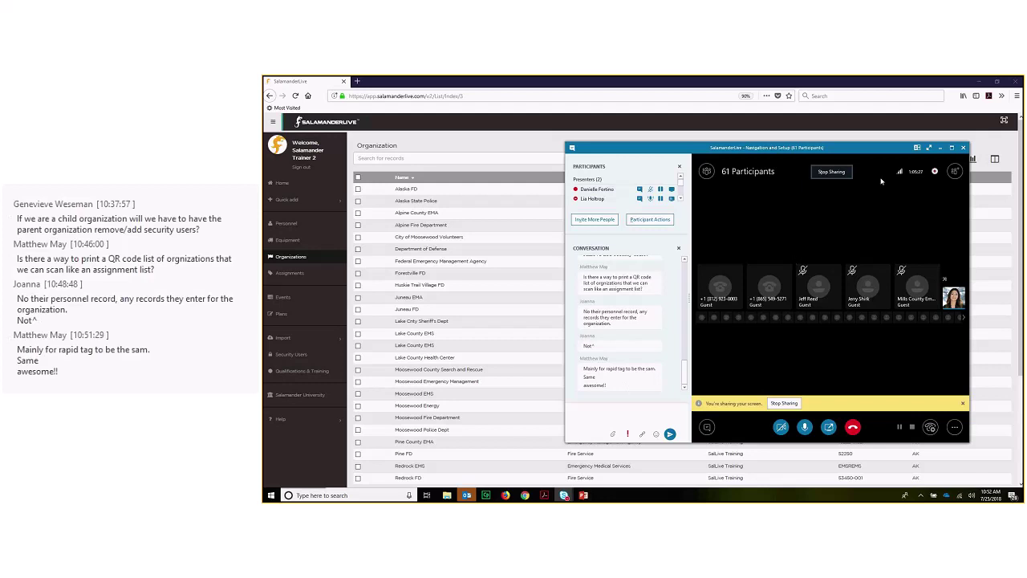
- Minimize the Skype meeting window so the Organization list shows from Alaska FD
left_click(940, 148)
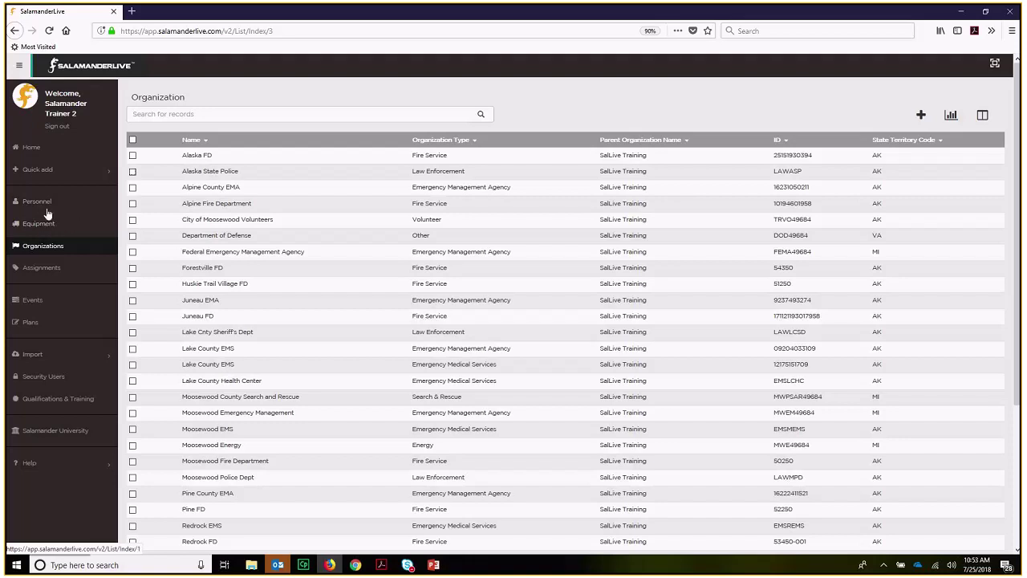
- Go to Qualifications & Training to open the Manage Qualifications page
left_click(53, 401)
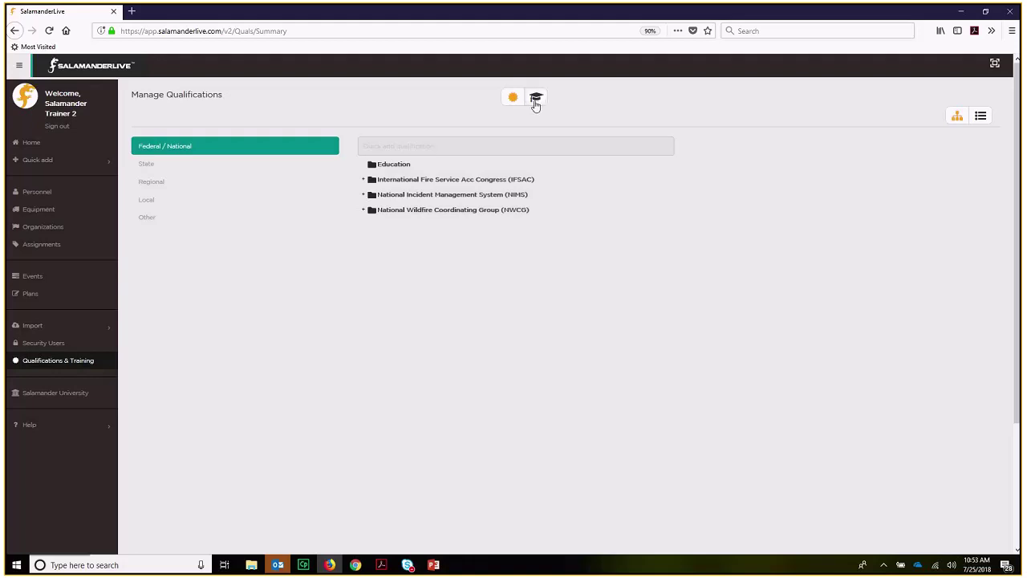
- Browse the Federal / National, Local, Regional, State and Other qualification categories, ending on Federal / National
left_click(544, 102)
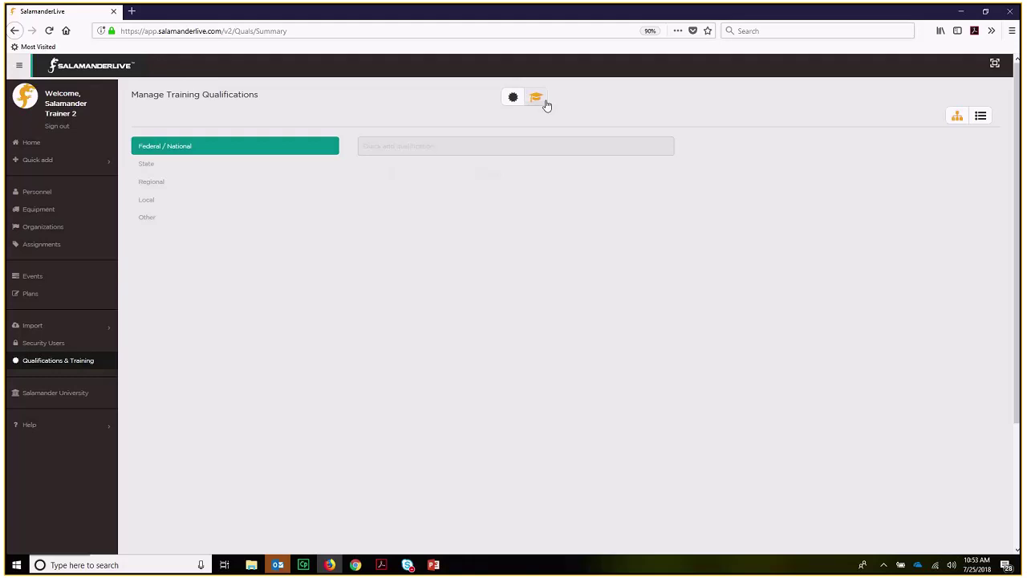
left_click(509, 103)
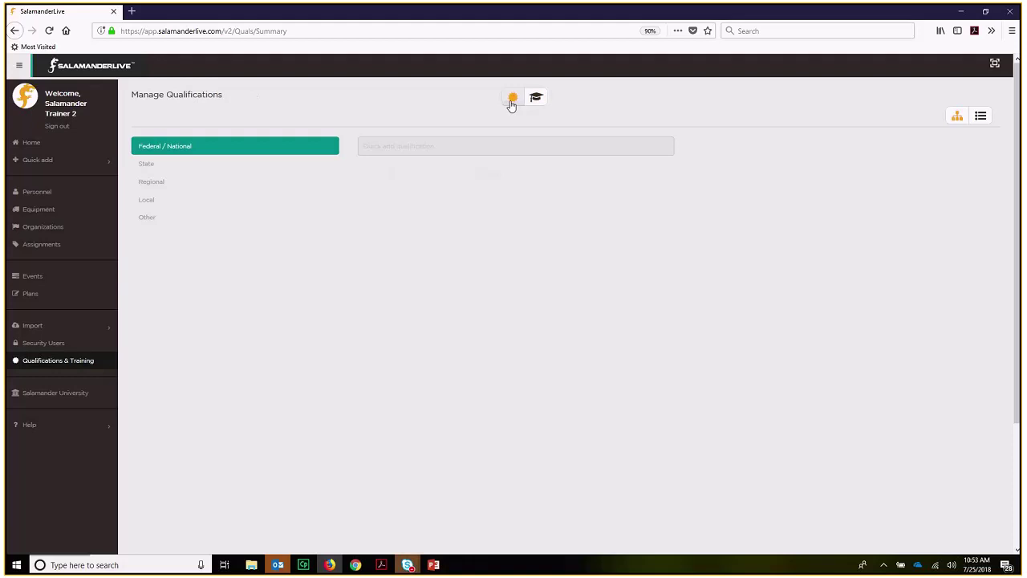
left_click(192, 152)
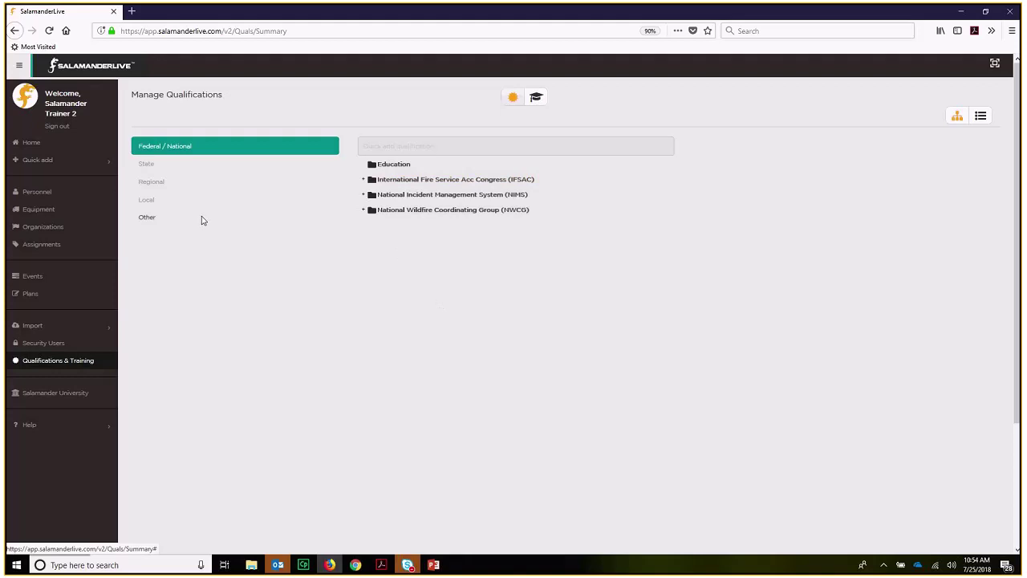
left_click(149, 203)
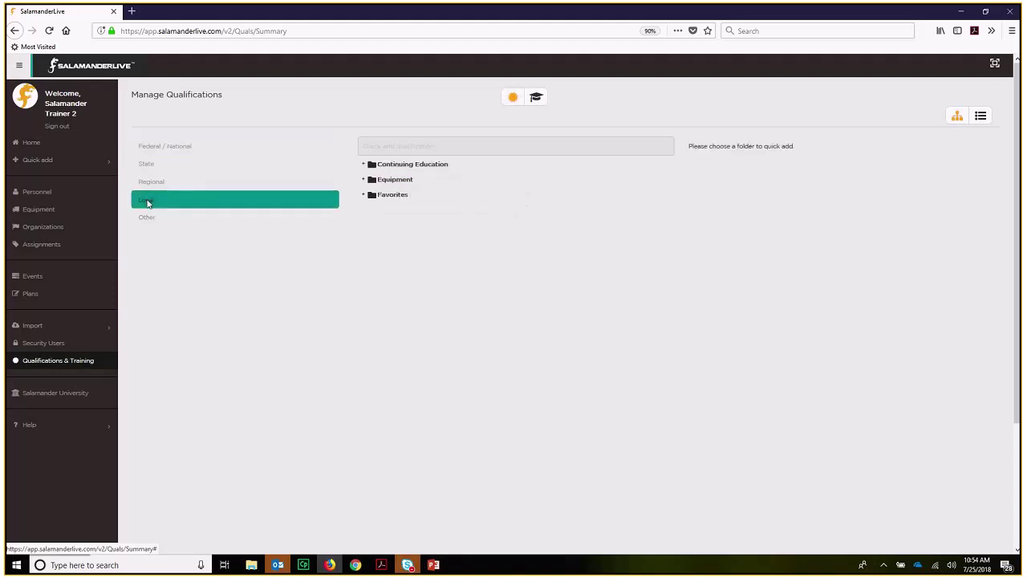
left_click(149, 183)
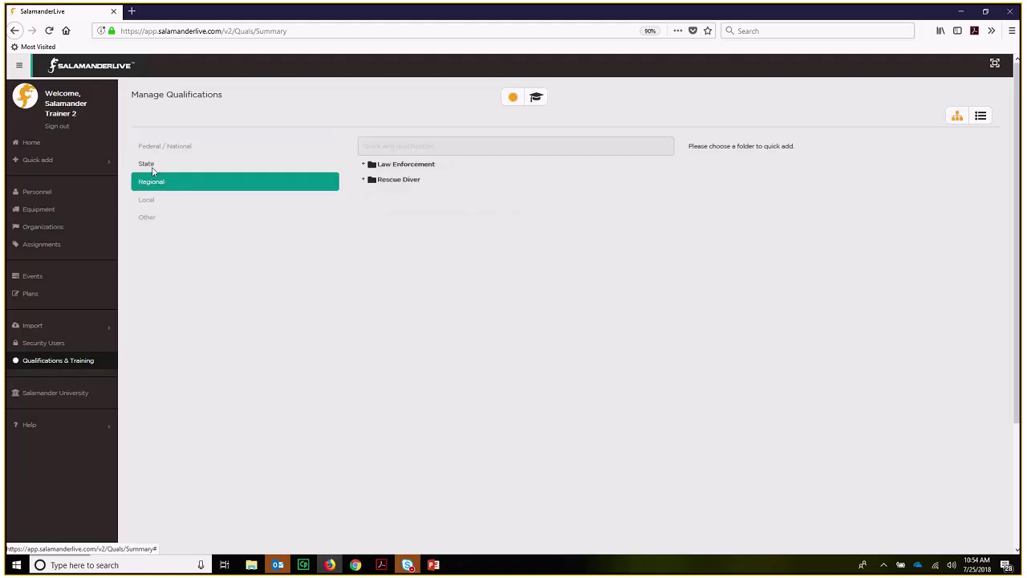
left_click(148, 167)
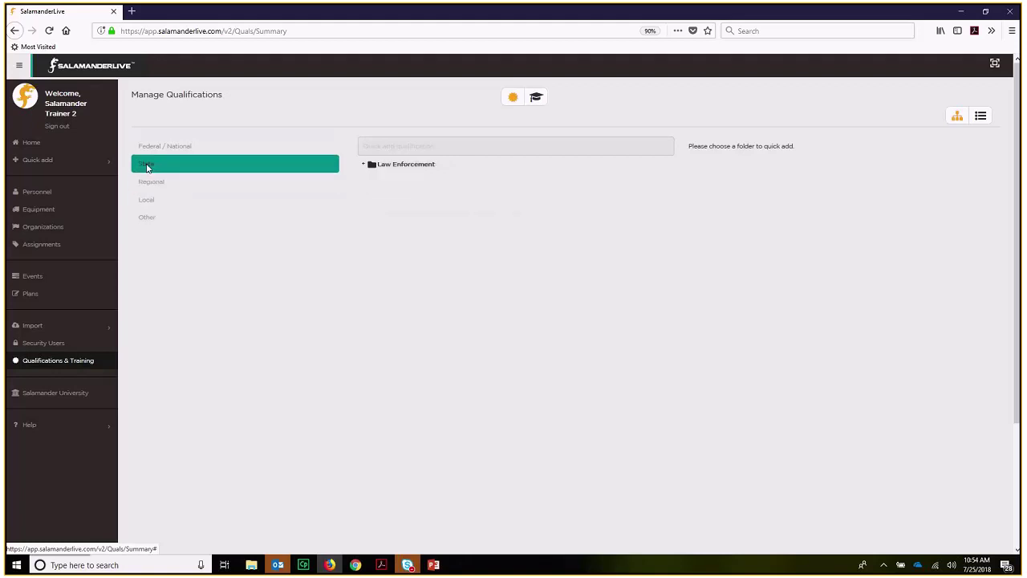
left_click(152, 219)
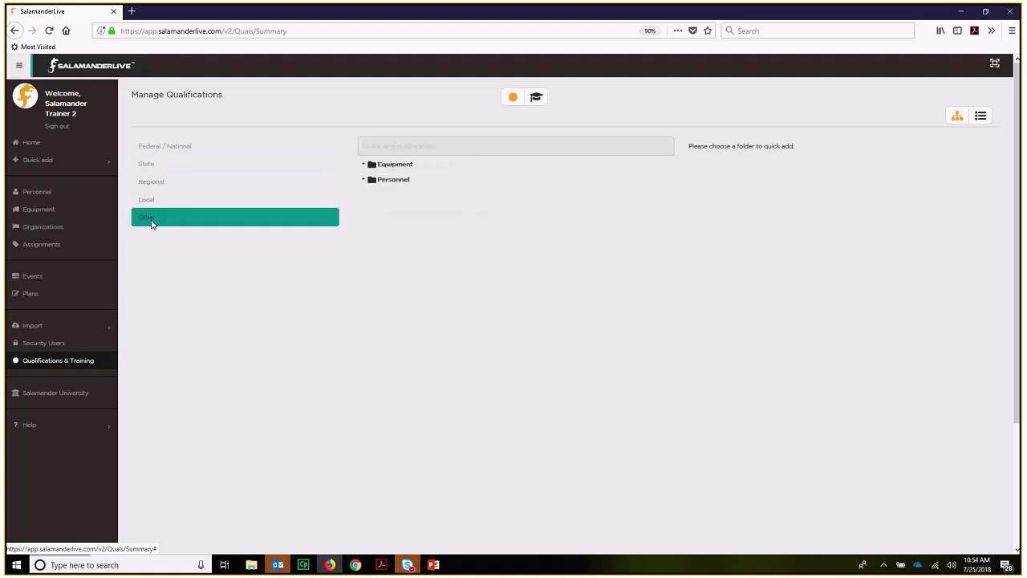
left_click(149, 167)
left_click(168, 149)
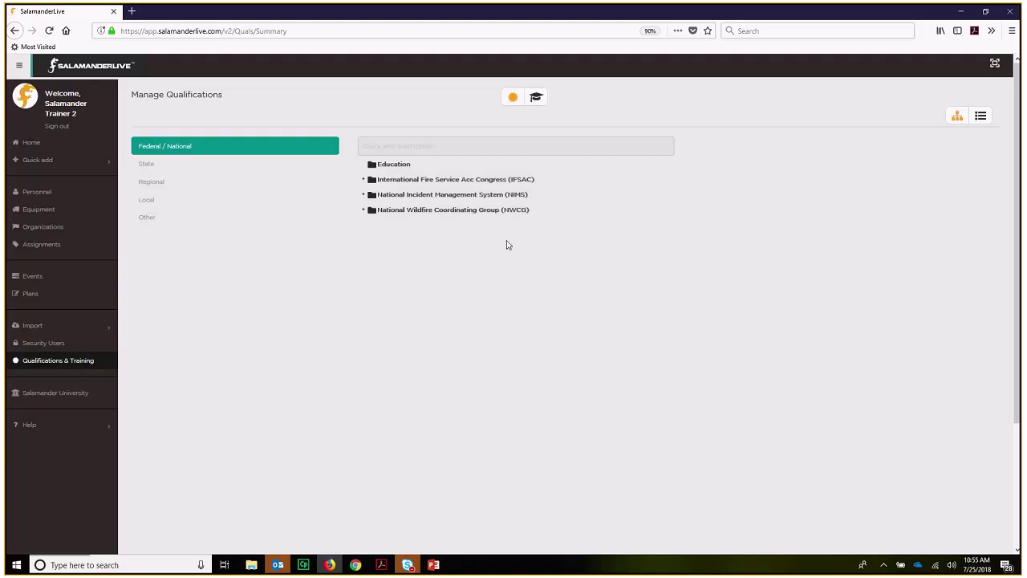
- Expand the IFSAC folder to review its qualifications, then collapse it
left_click(364, 180)
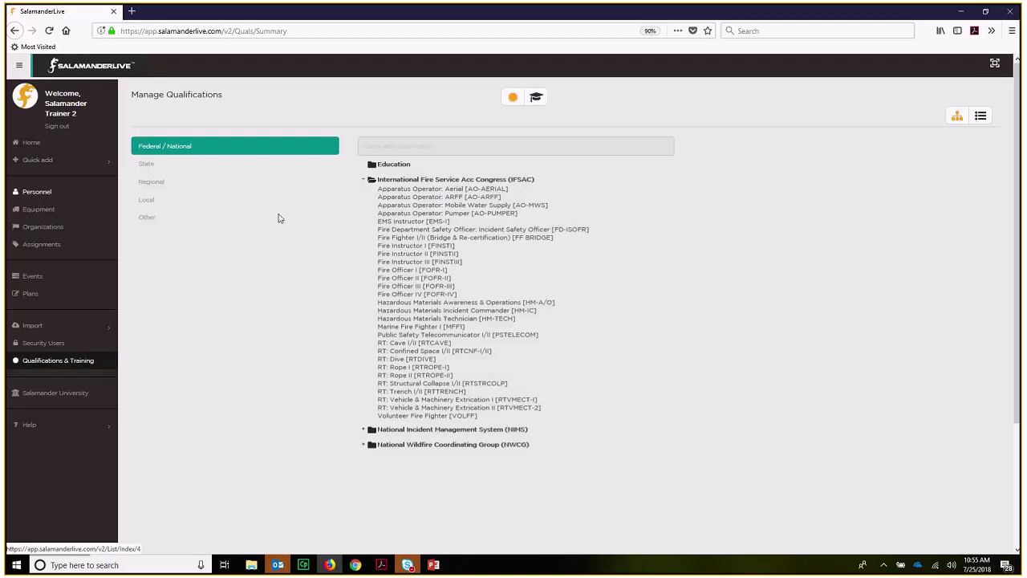
left_click(362, 180)
left_click(363, 180)
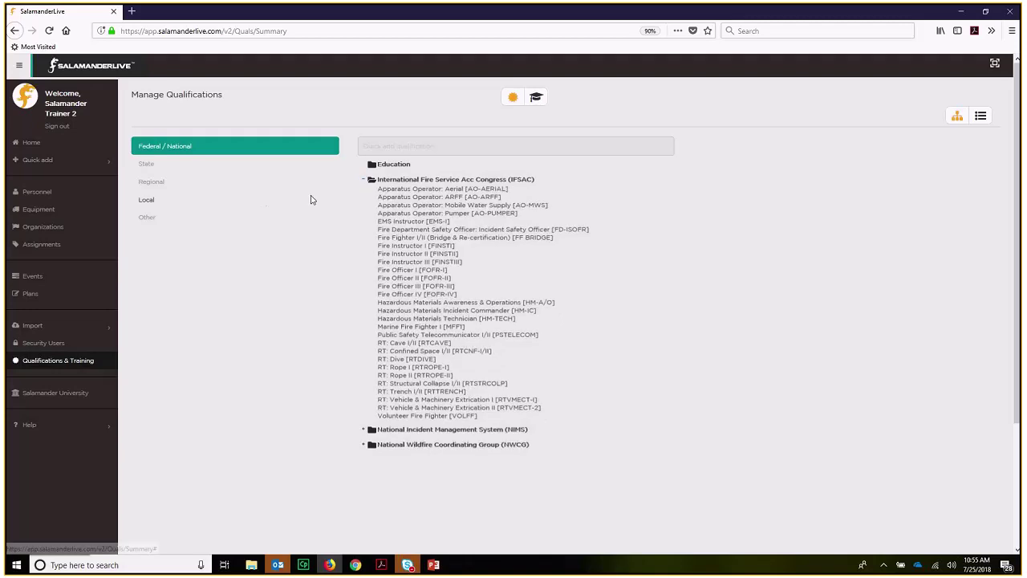
left_click(152, 200)
- Under Regional, delete the Rescue Diver and Law Enforcement folders, confirming each deletion
left_click(152, 184)
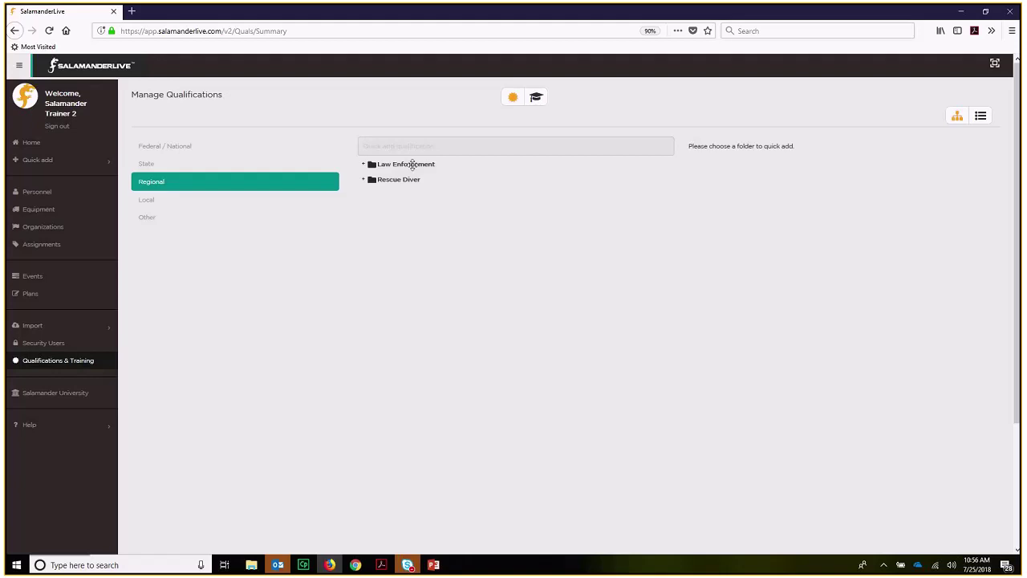
right_click(396, 181)
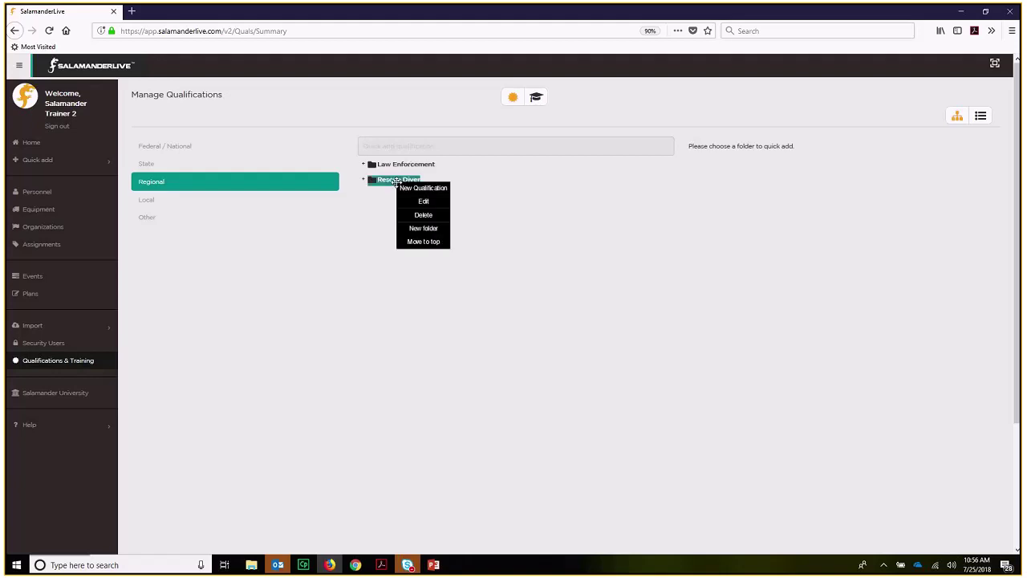
left_click(413, 215)
key("Return")
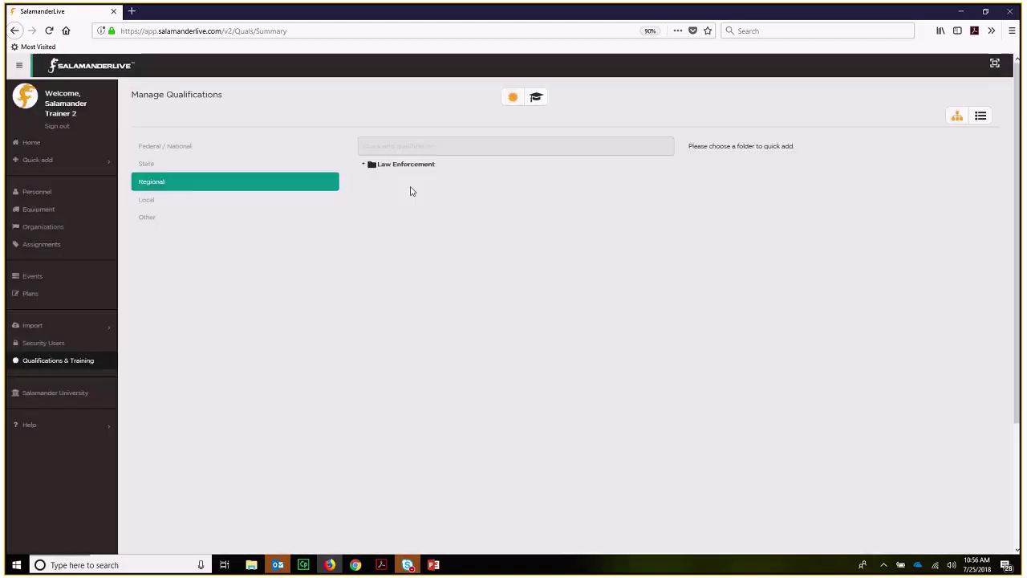
right_click(402, 165)
left_click(421, 202)
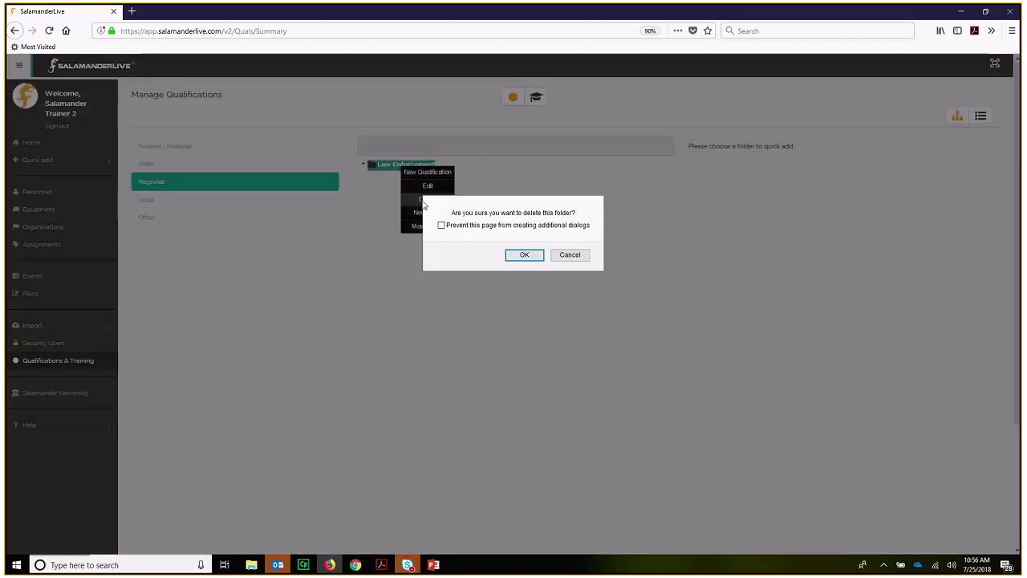
left_click(523, 255)
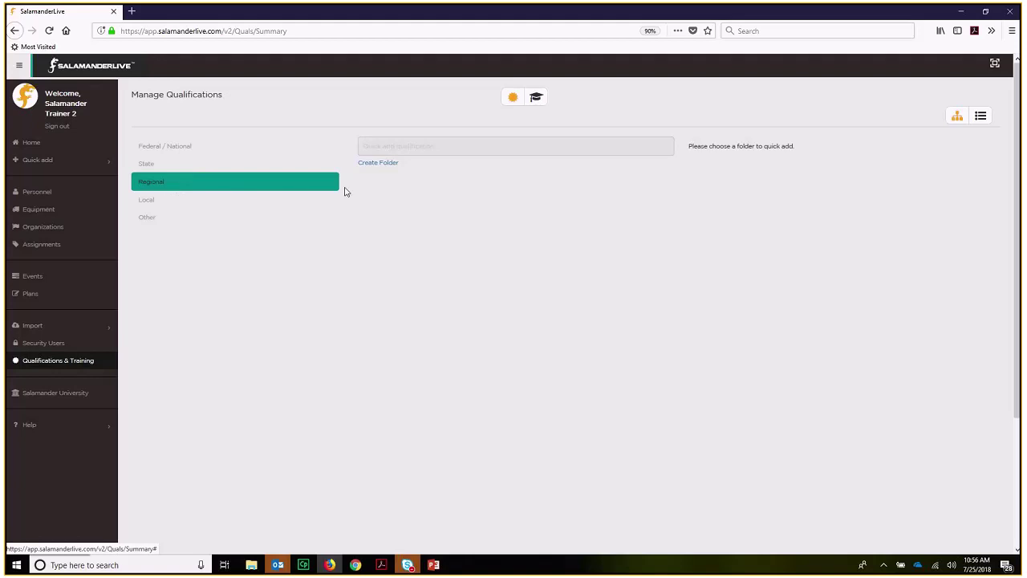
- Create a Regional folder named 'HazMat' and select it
left_click(383, 163)
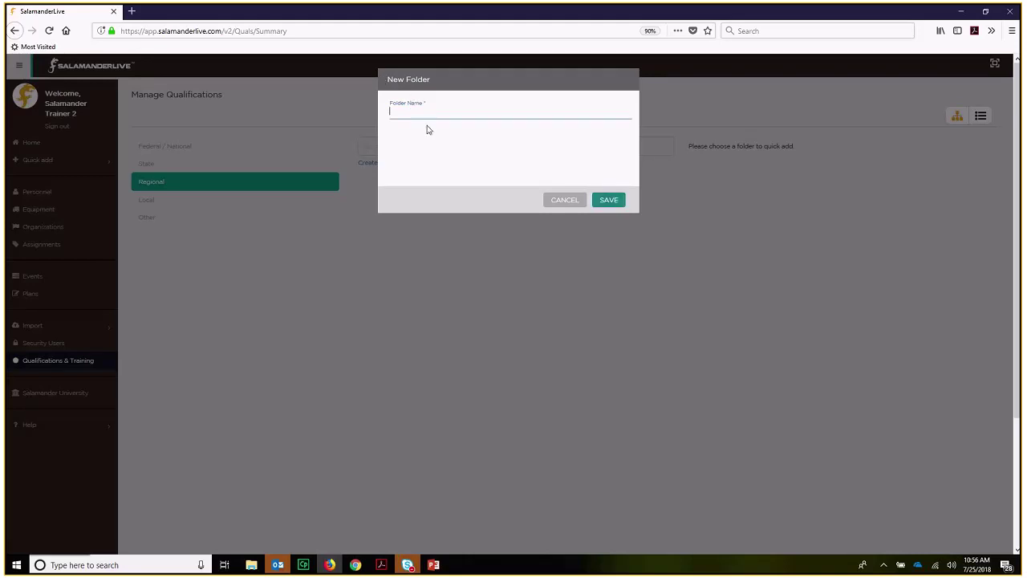
type("HazMat")
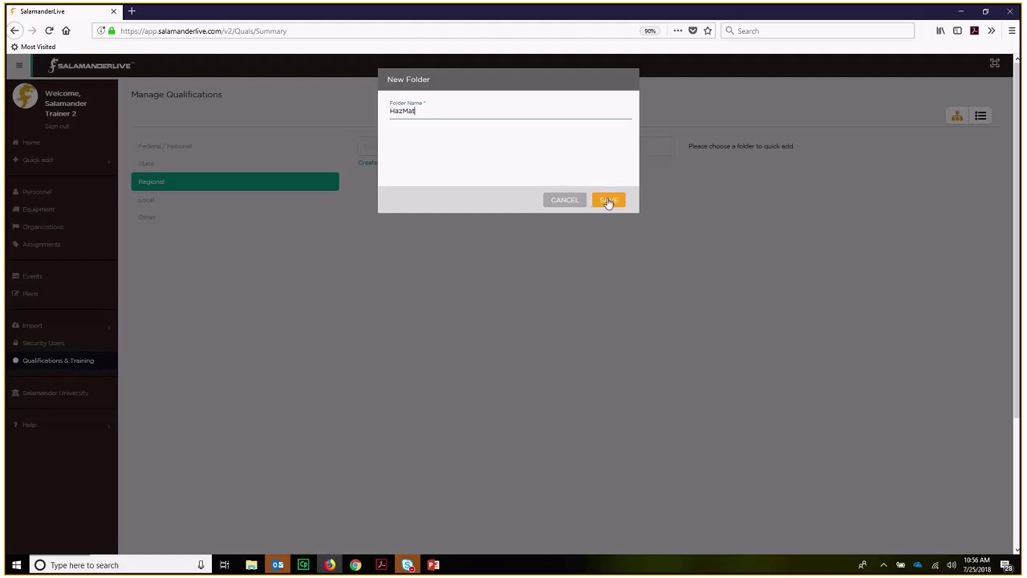
left_click(609, 200)
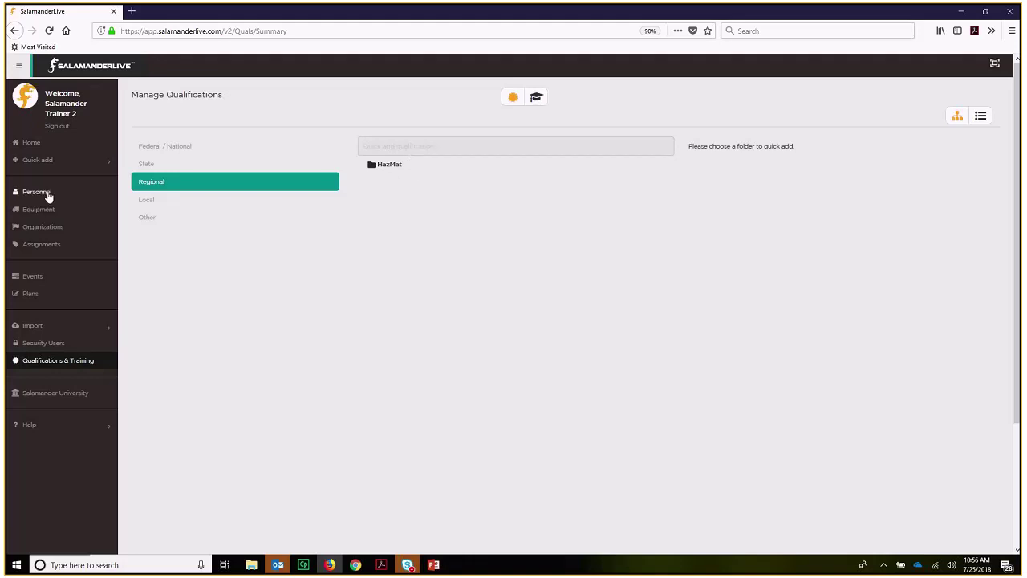
left_click(397, 173)
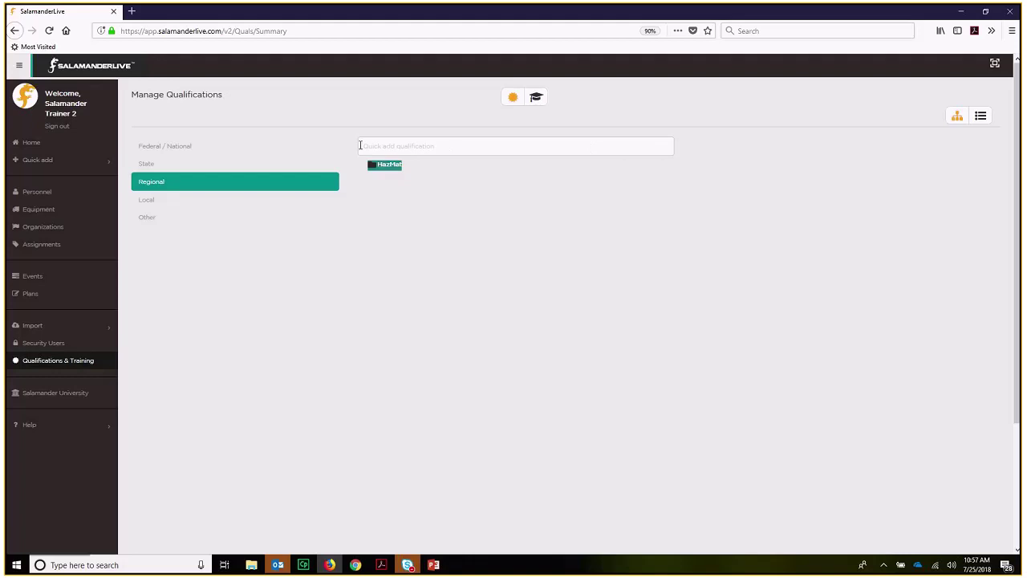
- Quick-add ICA2 and ICA3 All-Hazards Incident Commander qualifications to HazMat by searching 'haz'
left_click(388, 146)
type("haz")
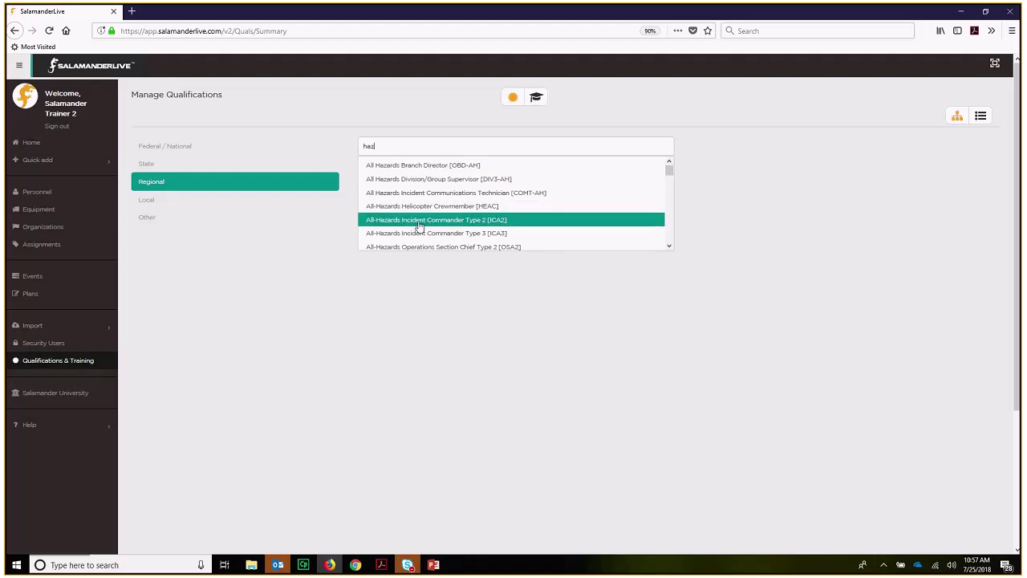
left_click(418, 221)
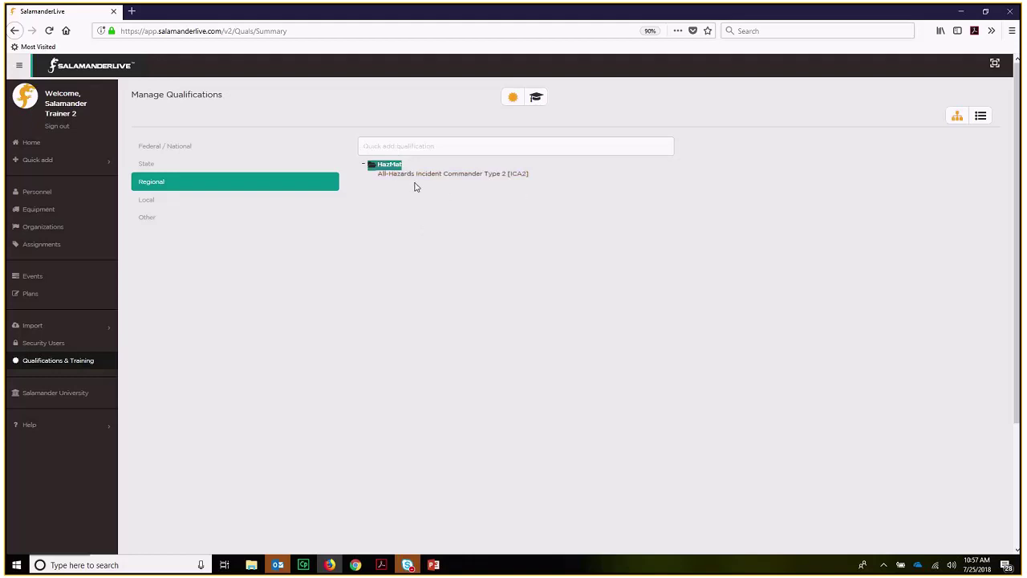
left_click(387, 147)
type("haz")
left_click(393, 232)
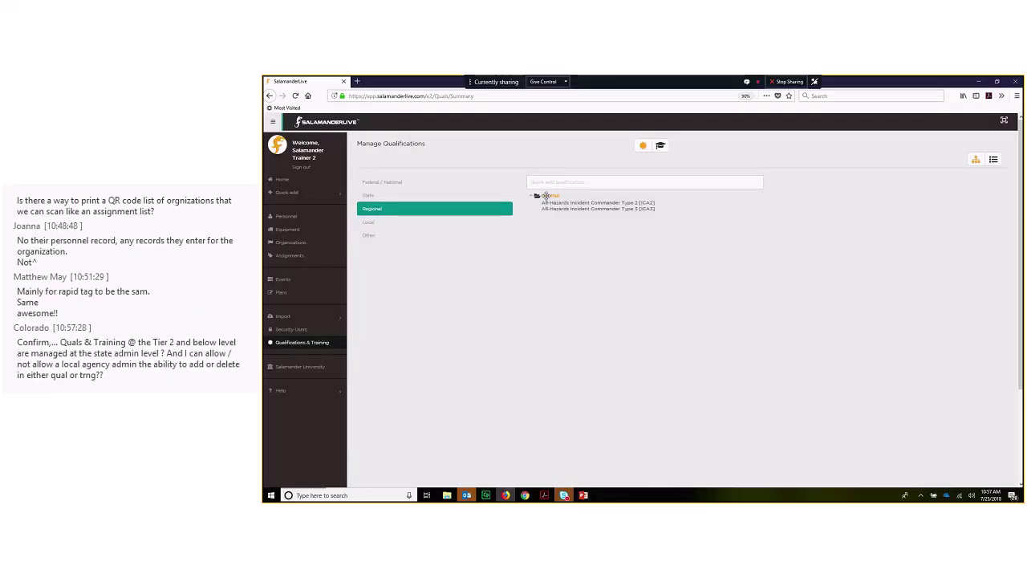
right_click(546, 196)
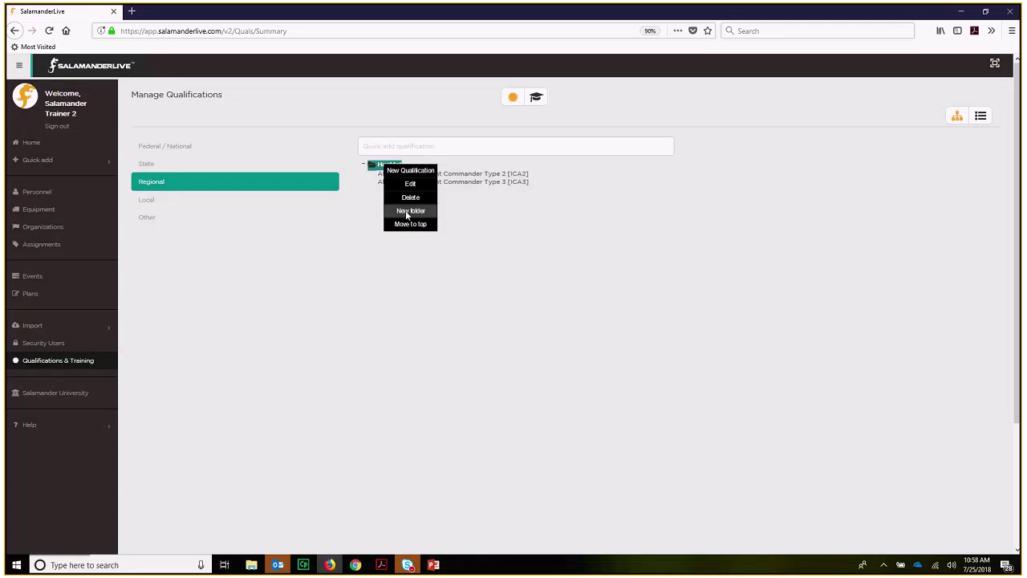
- Create a 'Law Enforcement' folder and move it to the top
left_click(410, 211)
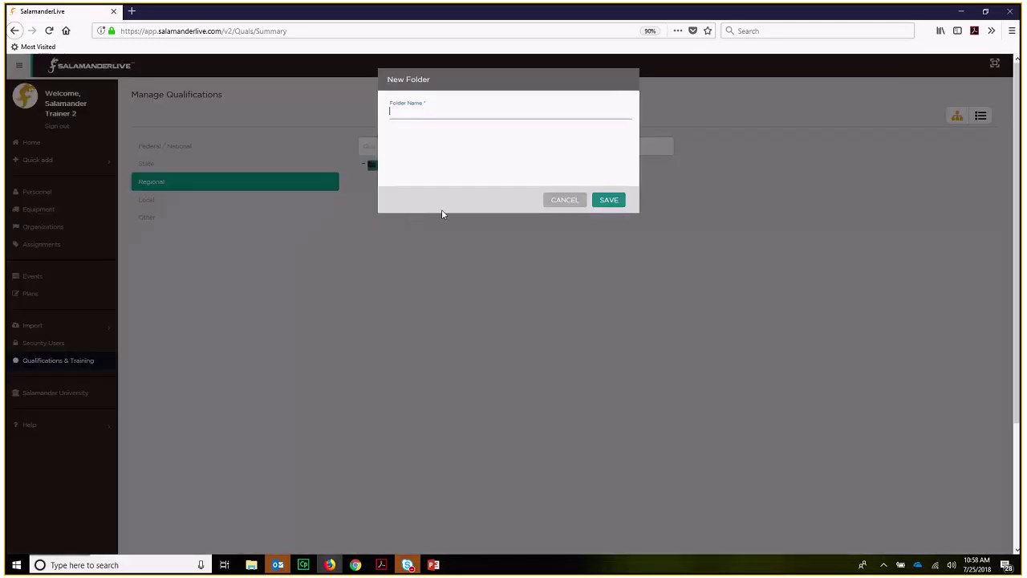
type("Law Enforcement")
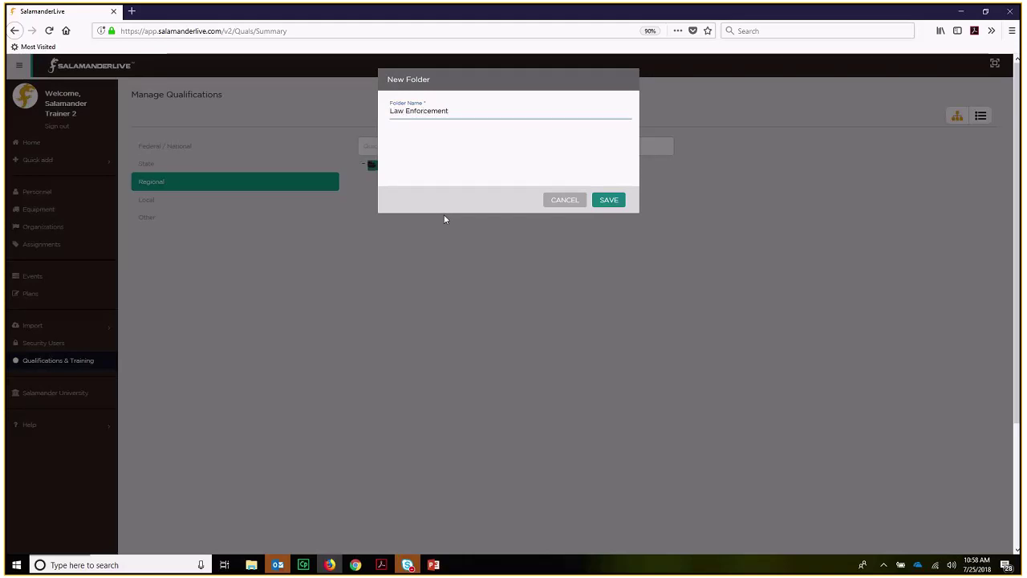
left_click(611, 201)
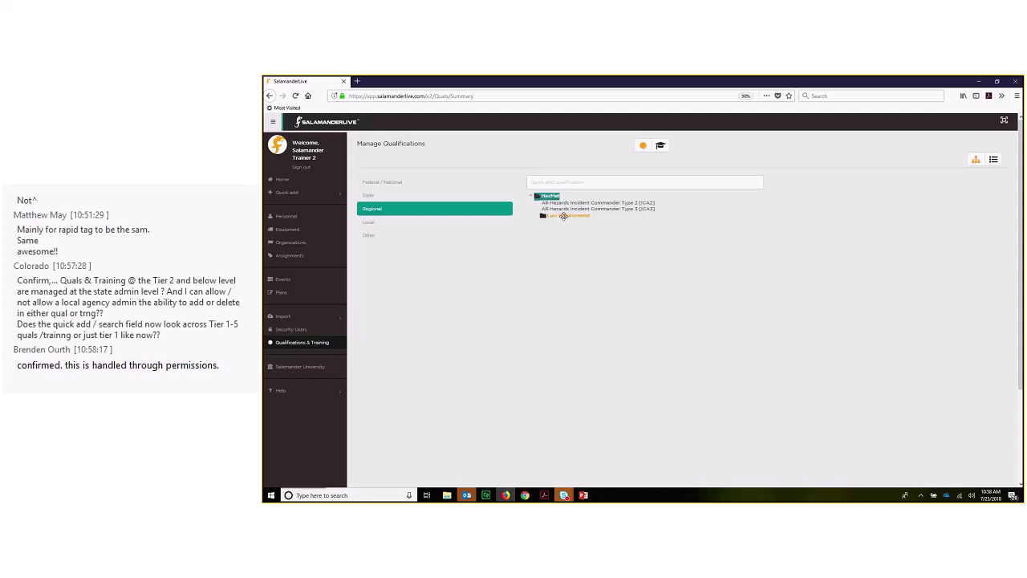
right_click(565, 216)
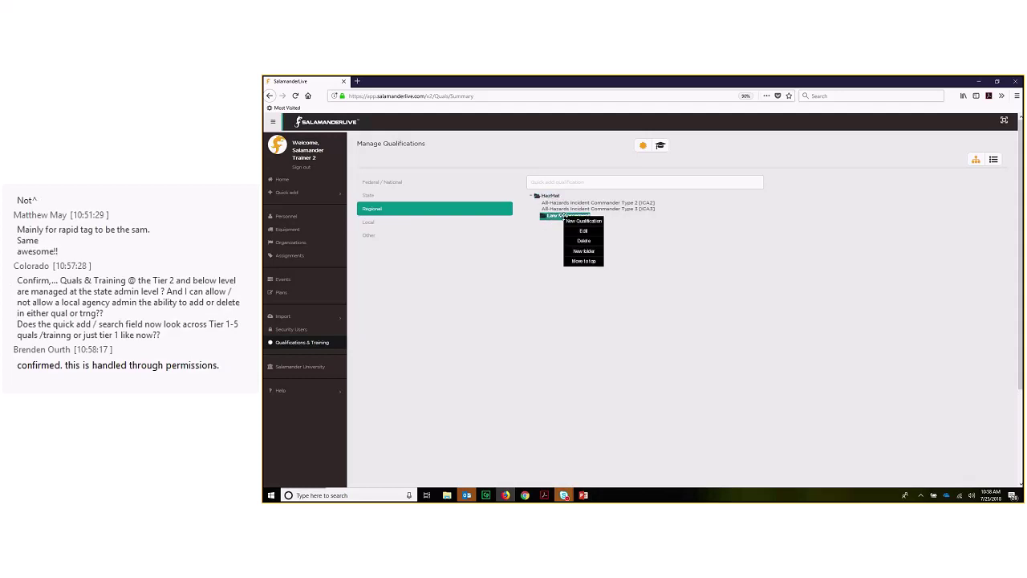
left_click(573, 262)
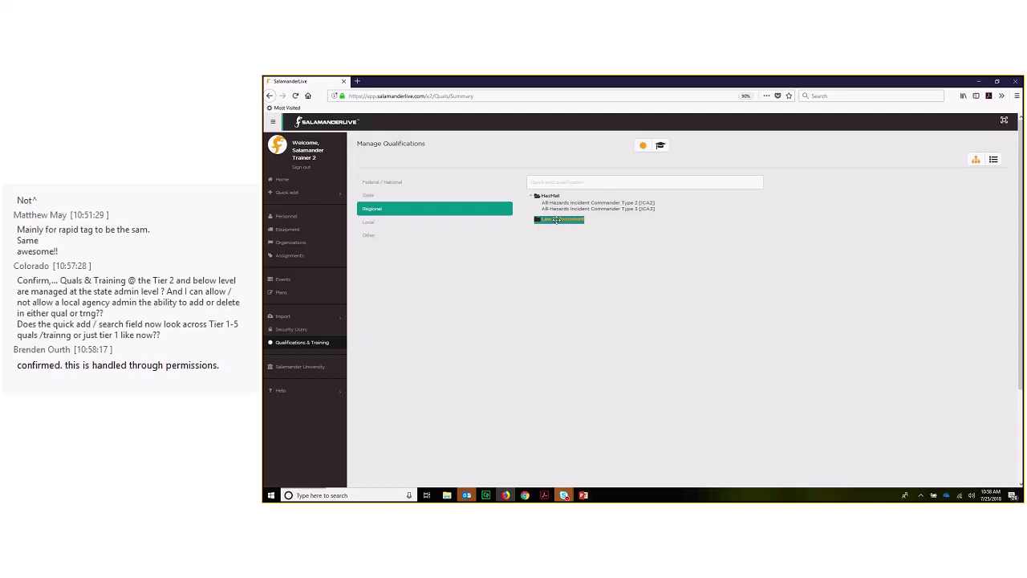
- Quick-add the LEAHPSTII qualification via 'law' and drag it into the Law Enforcement folder
left_click(612, 183)
type("law")
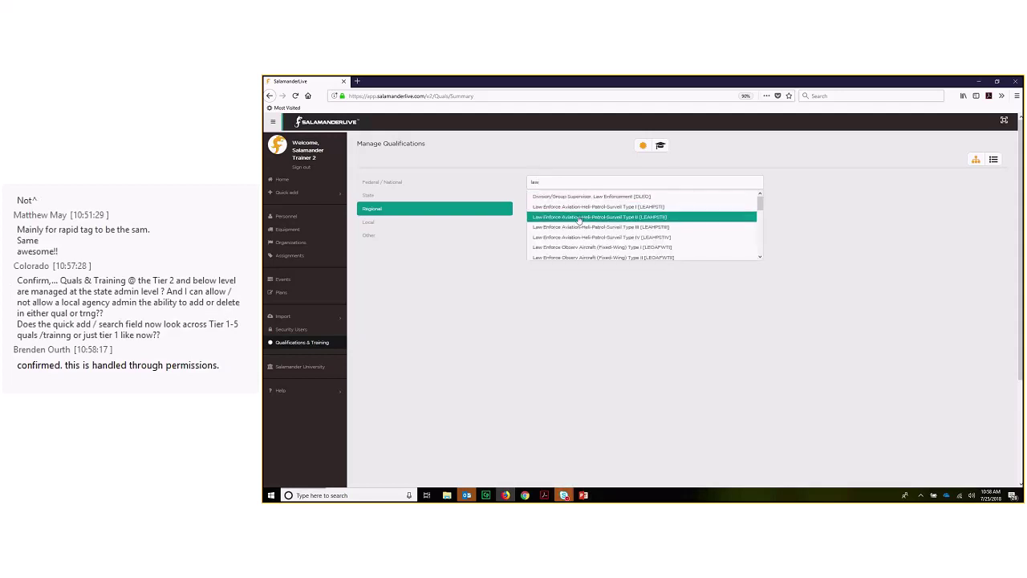
left_click(577, 215)
left_click_drag(578, 216, 574, 229)
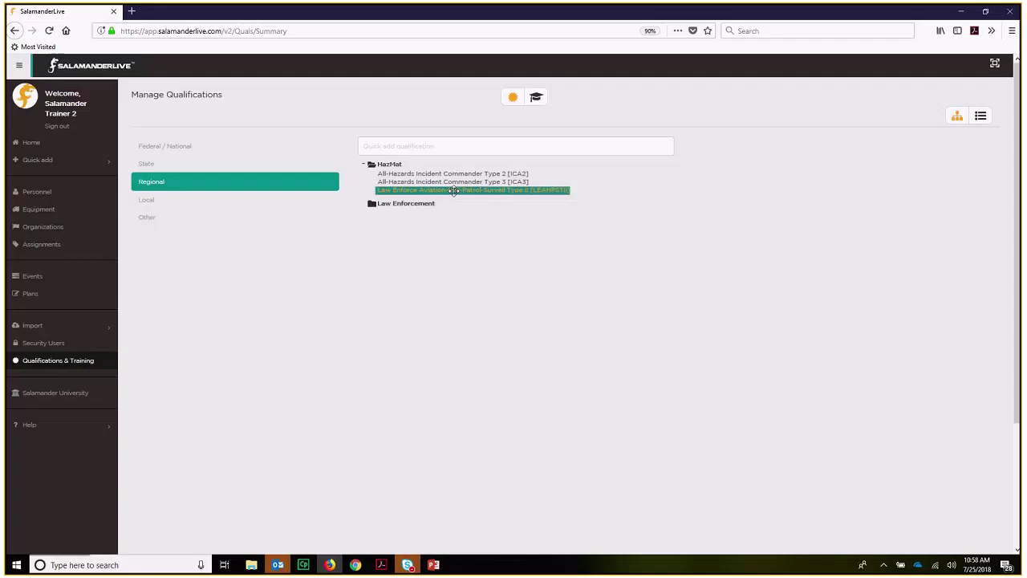
left_click_drag(598, 215, 582, 225)
left_click_drag(431, 204, 438, 206)
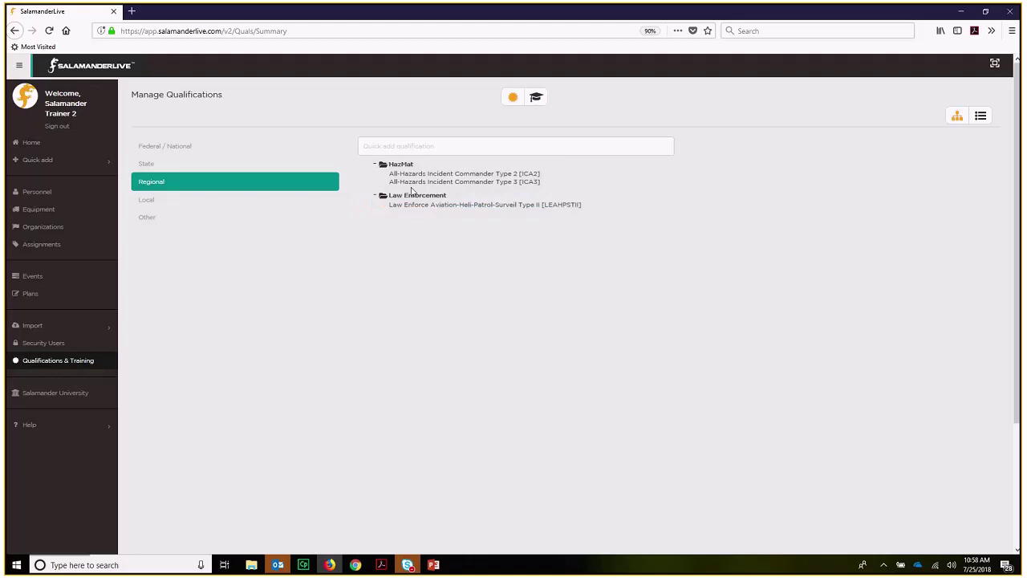
left_click(437, 197)
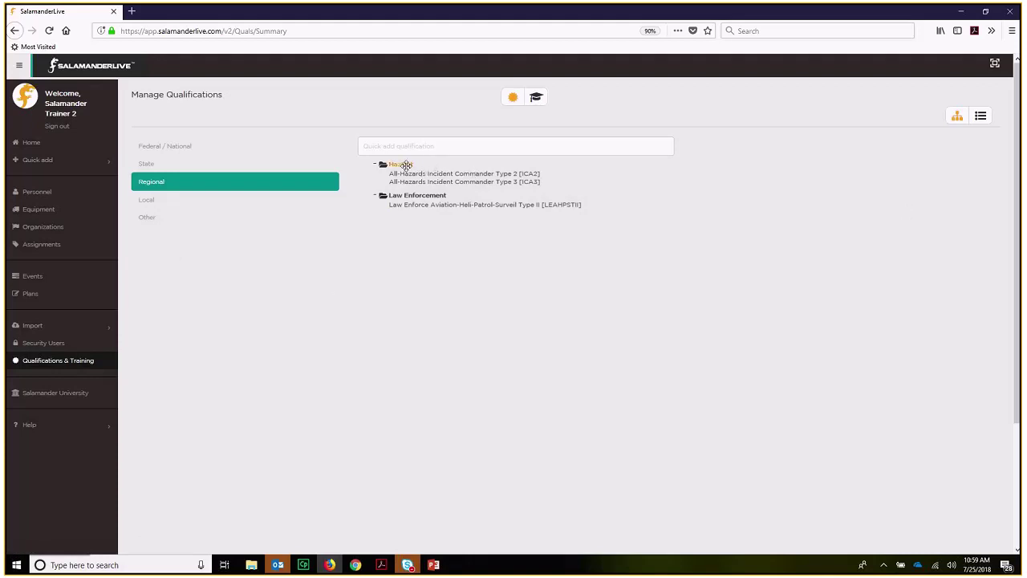
- List all 1,601 qualifications as a table, check the Description filter, and start a new qualification
left_click(981, 118)
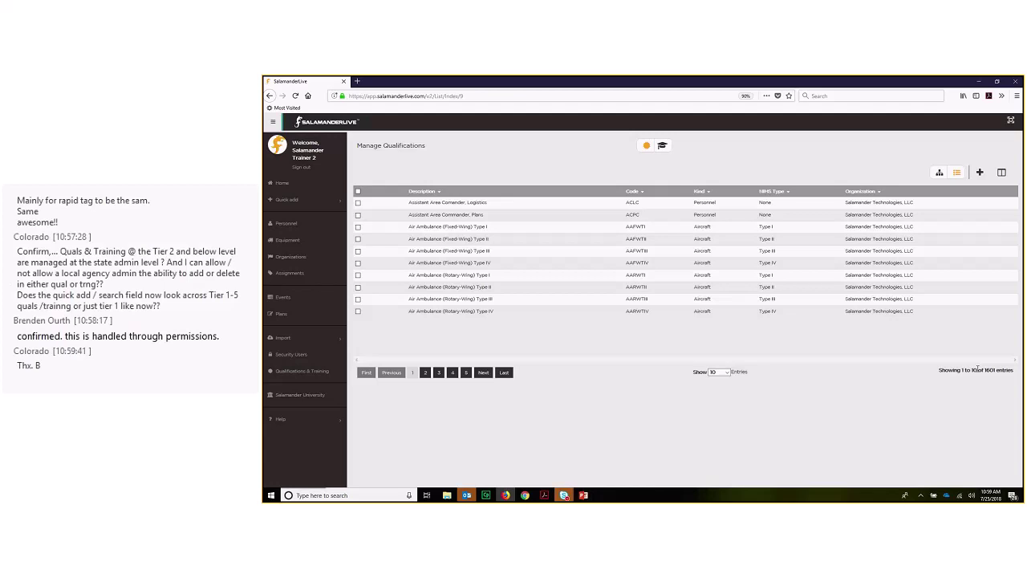
left_click(440, 195)
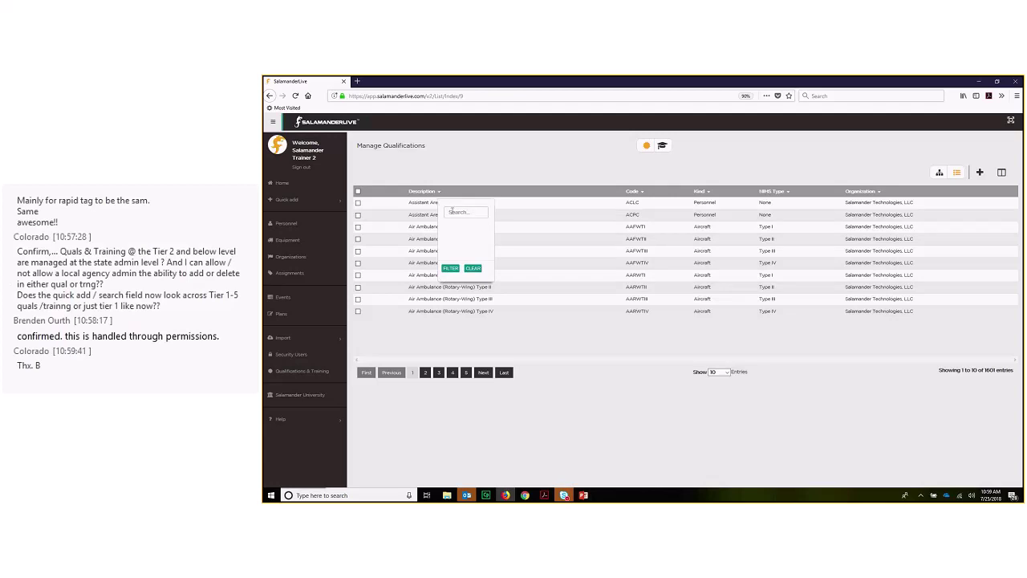
left_click(553, 336)
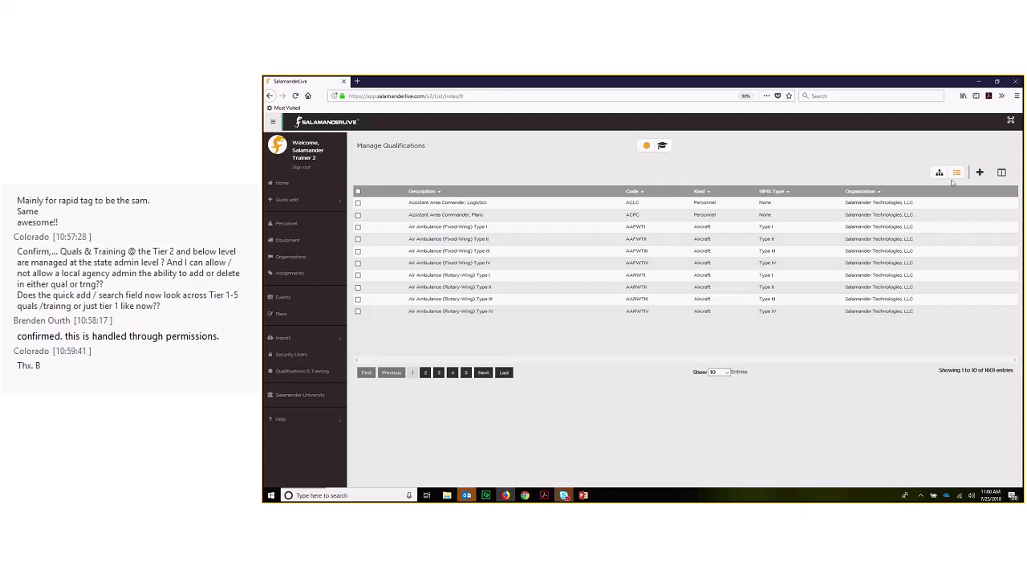
left_click(980, 173)
- Enter code AFO, look through the Kind and NIMS Type lists, then cancel without saving
left_click(584, 159)
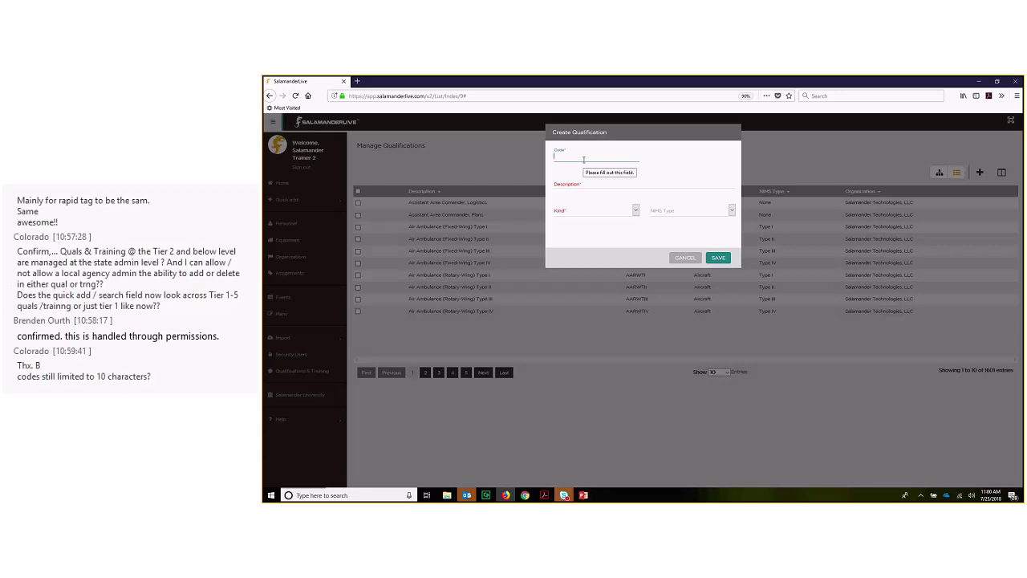
type("AFO")
key("Tab")
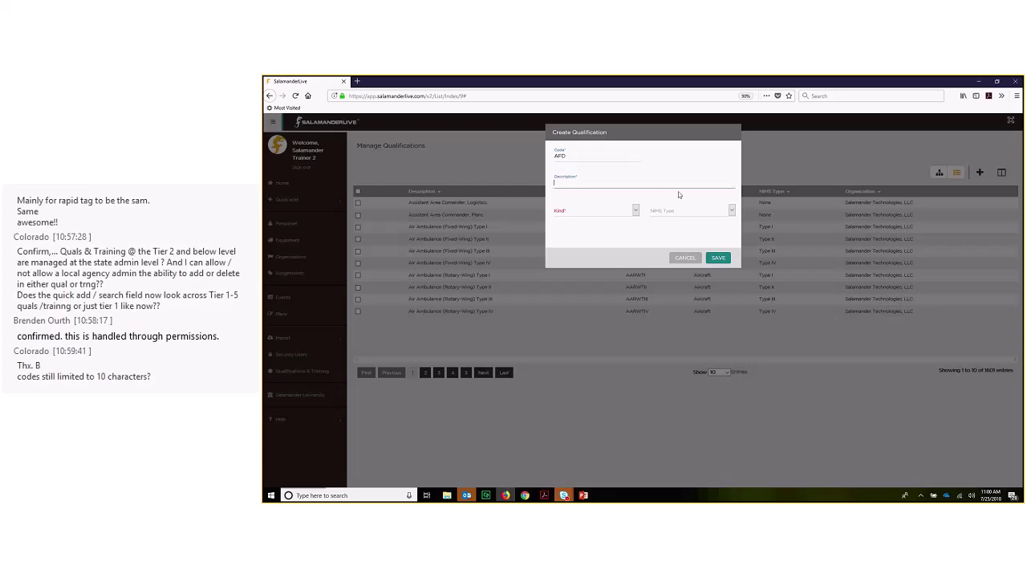
left_click(618, 212)
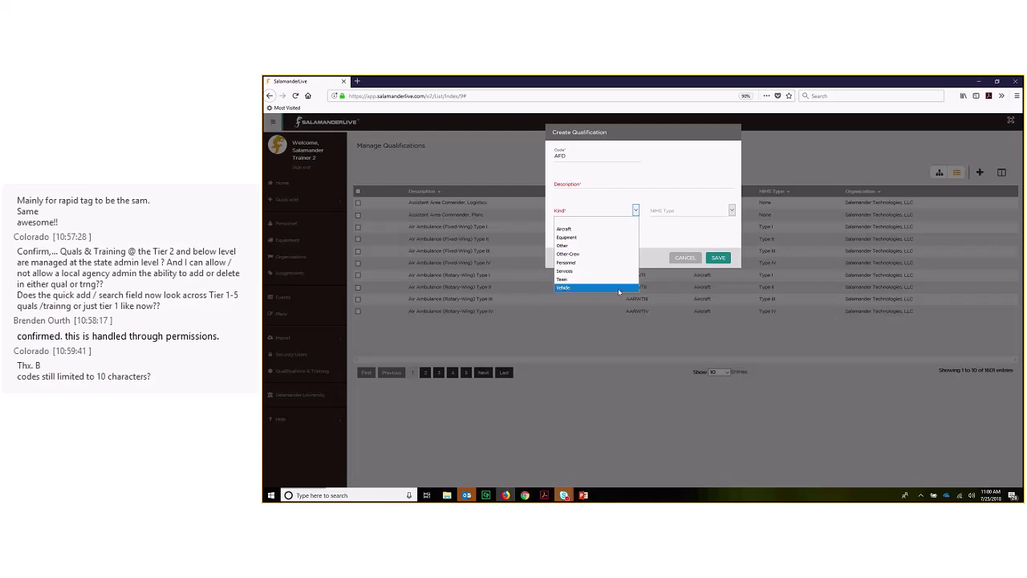
left_click(733, 212)
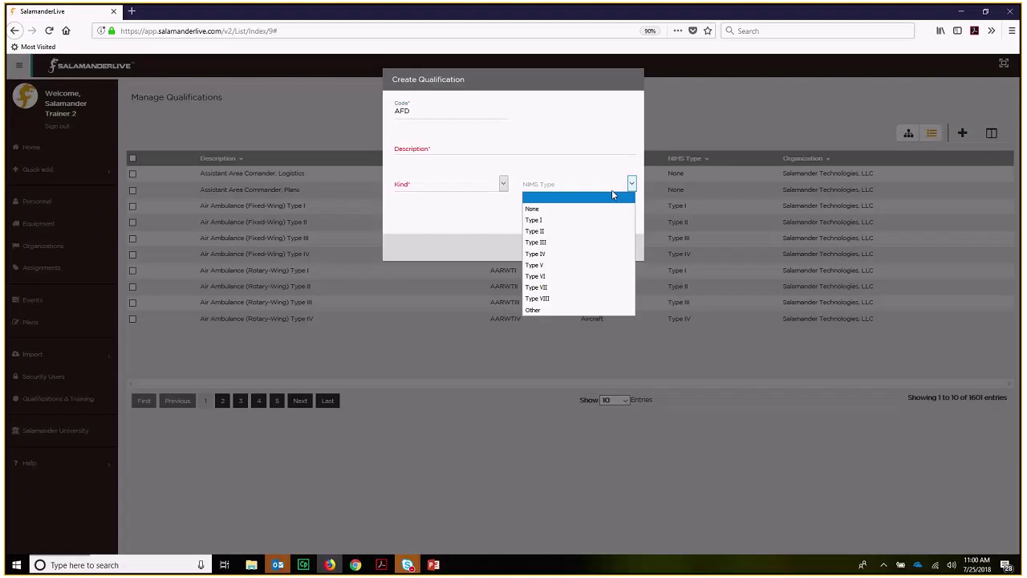
left_click(493, 215)
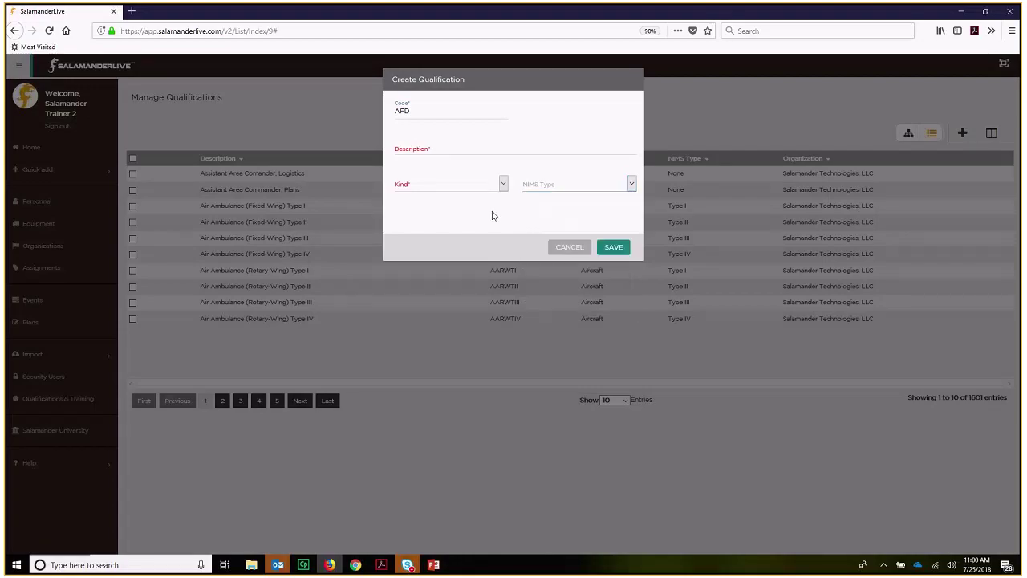
left_click(573, 249)
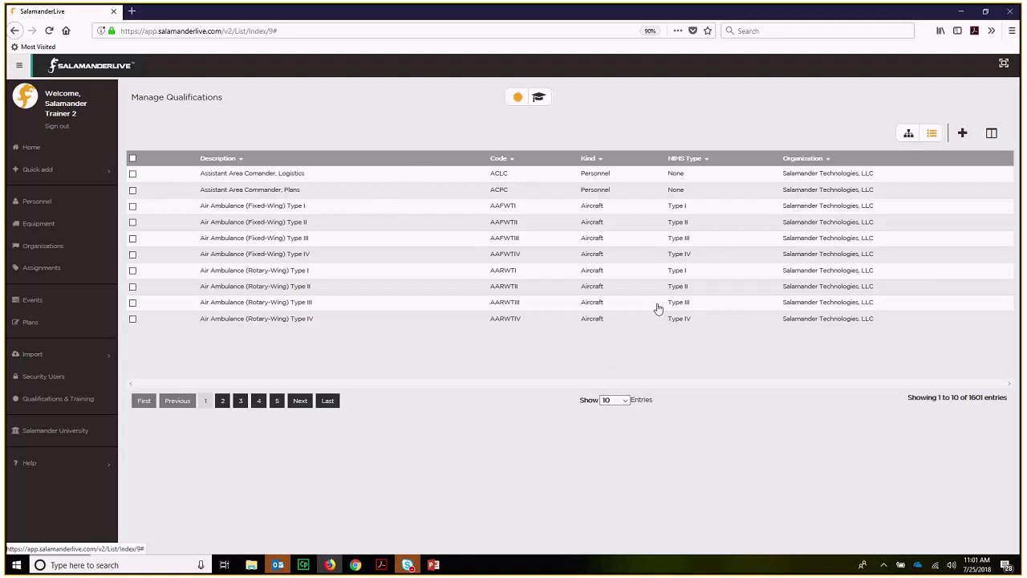
left_click(909, 134)
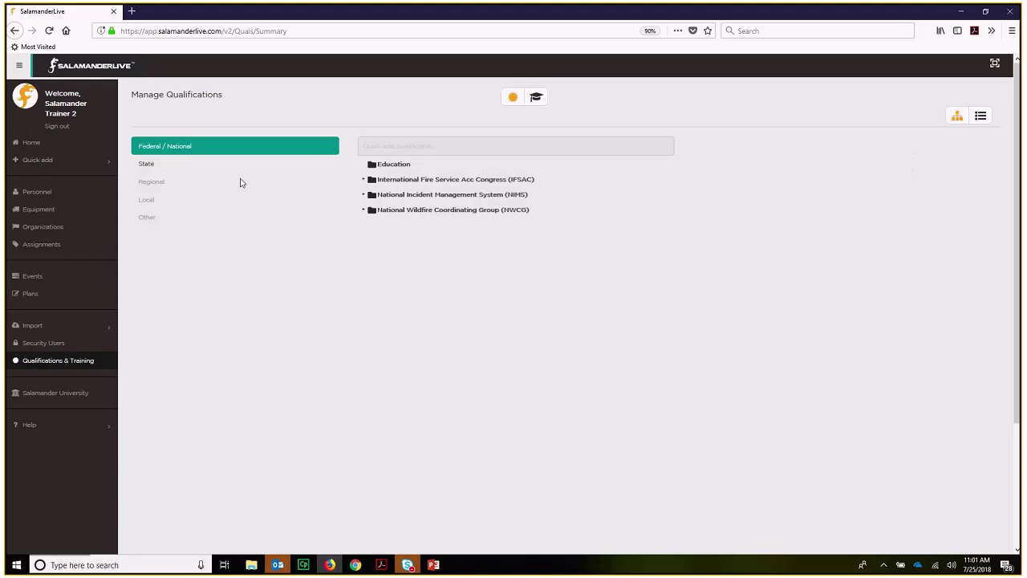
- Show Local folders, then browse training categories State, Regional and Local, ending on Federal / National
left_click(152, 200)
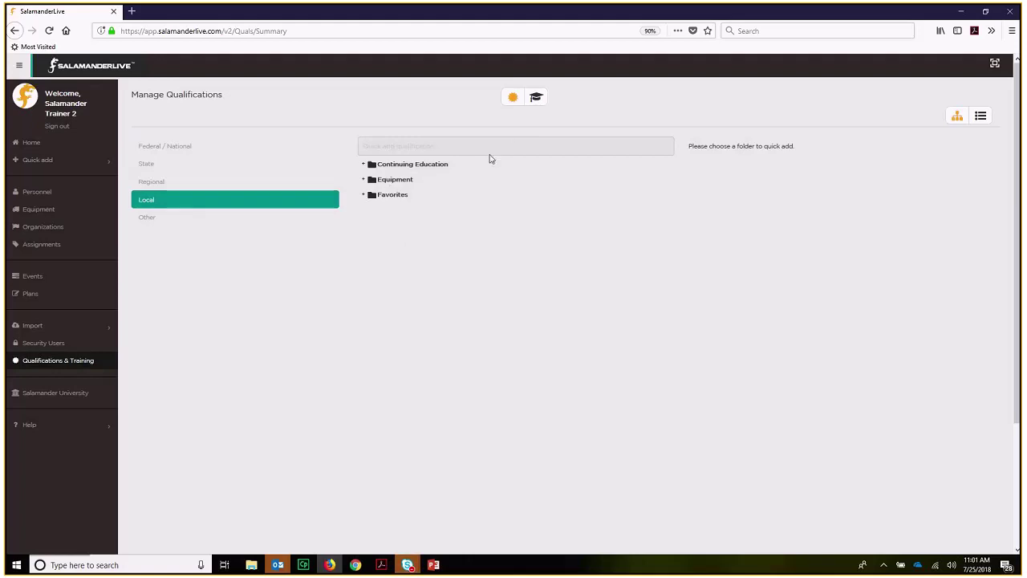
left_click(537, 98)
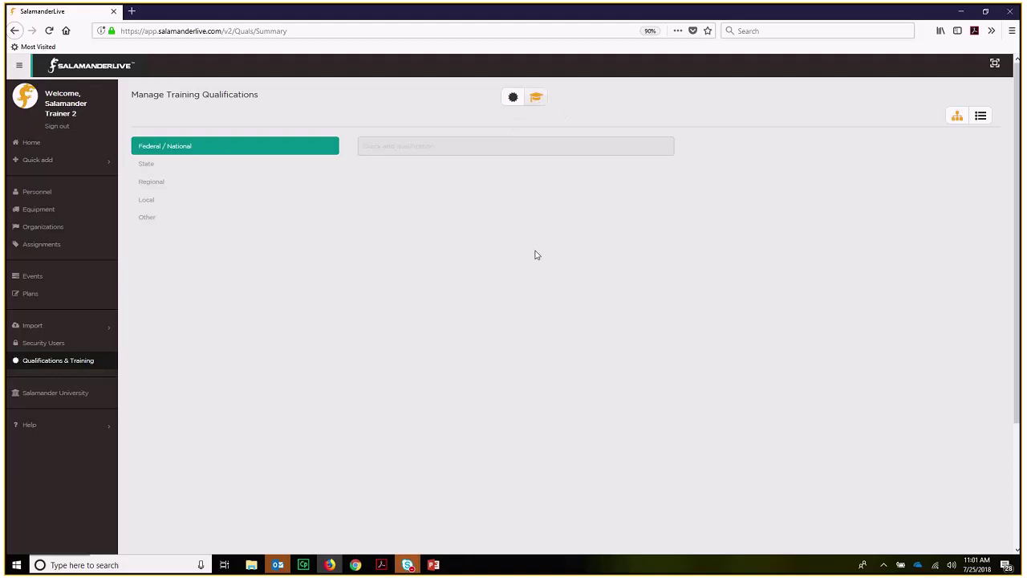
left_click(149, 167)
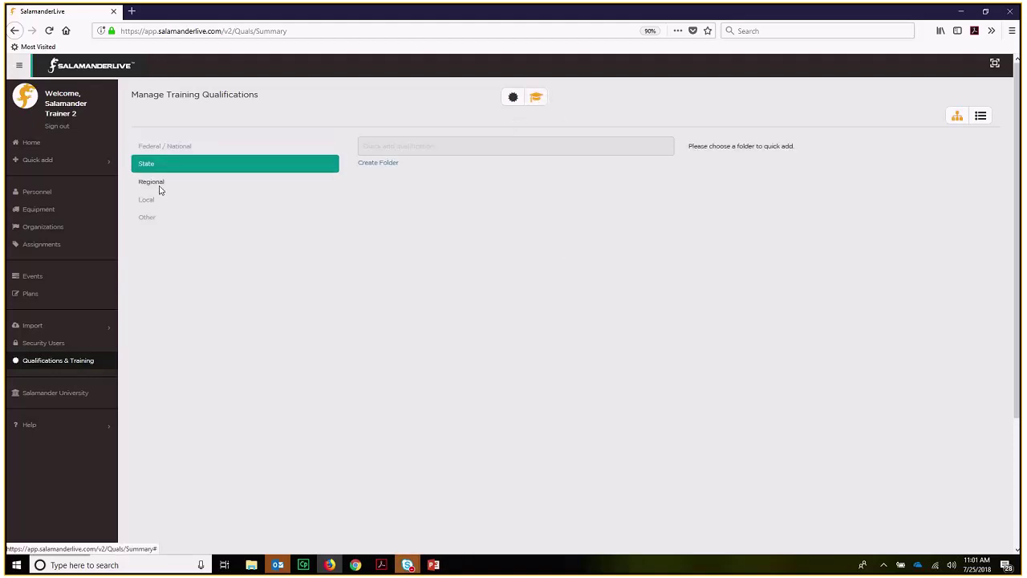
left_click(159, 186)
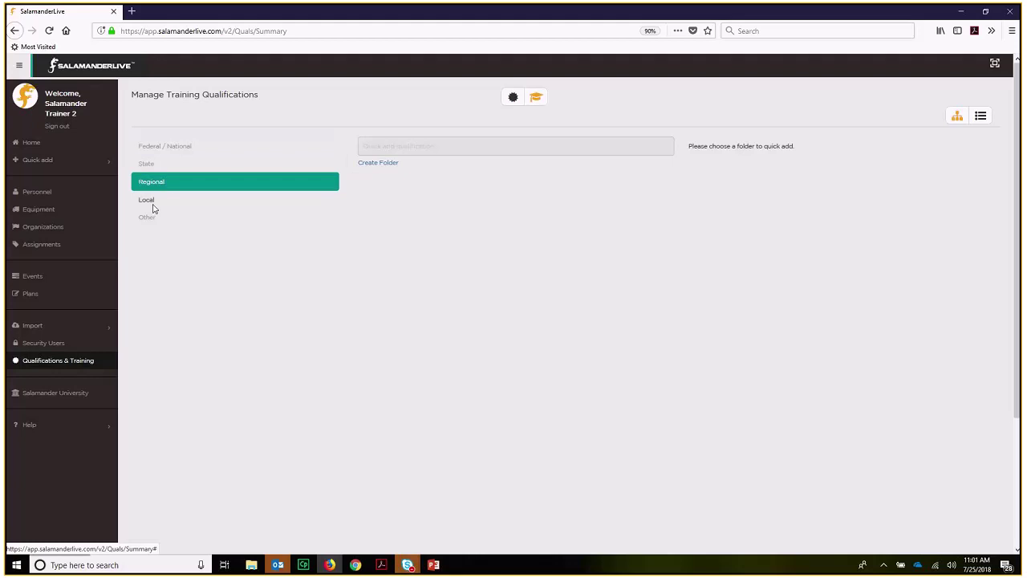
left_click(153, 204)
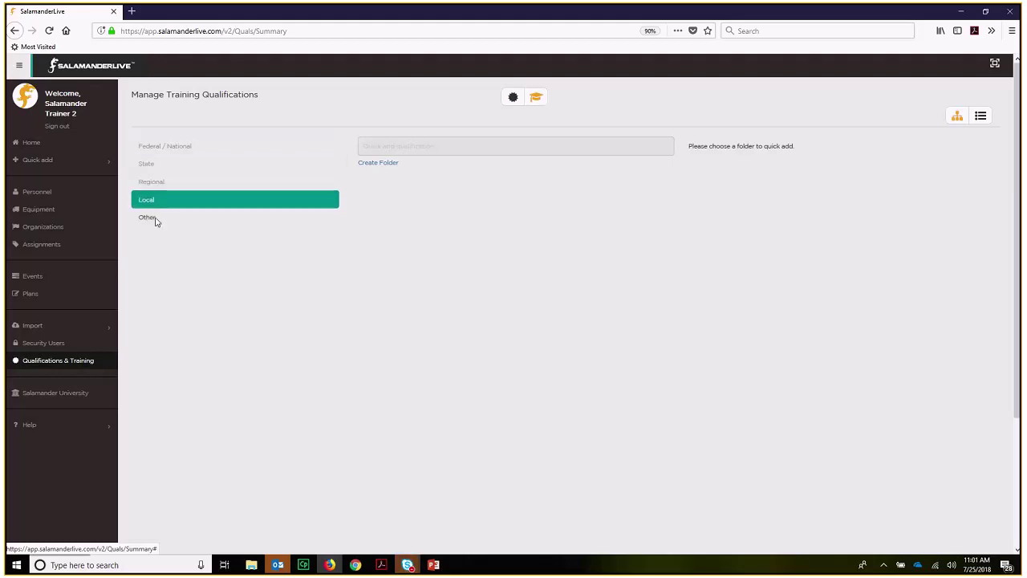
left_click(187, 149)
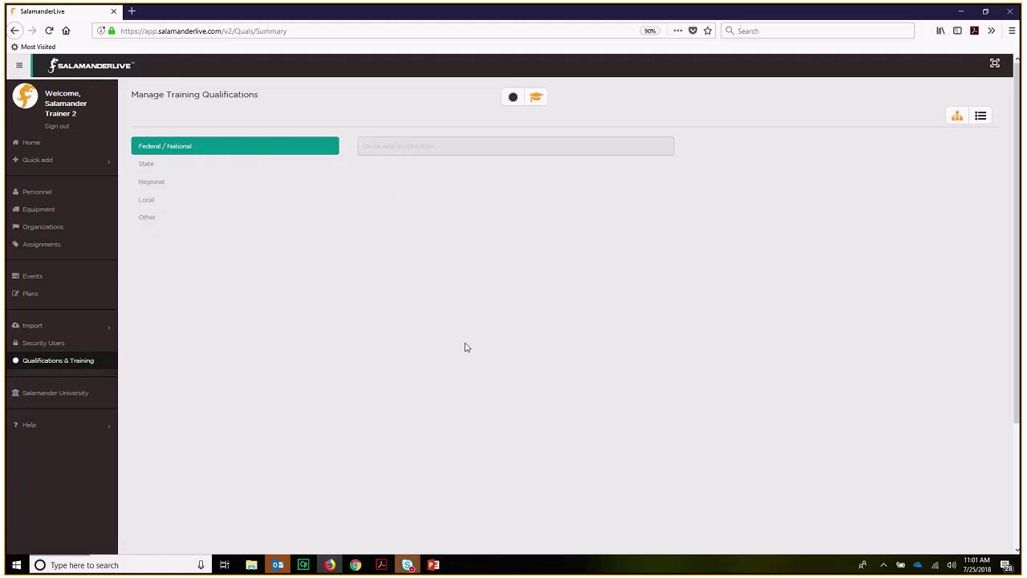
- List the 77 training qualifications as a table and cancel a draft with kind Education
left_click(983, 121)
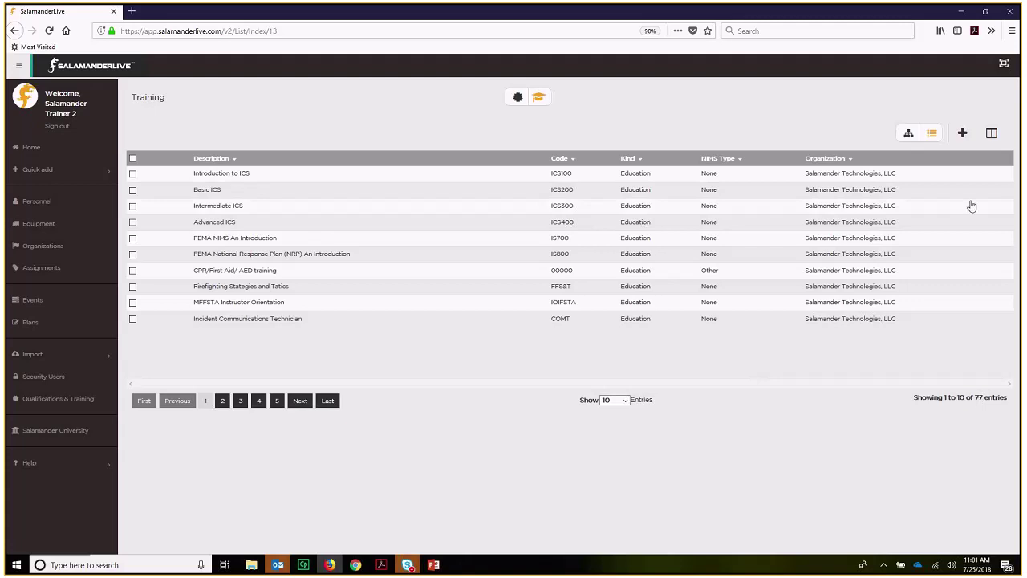
left_click(964, 135)
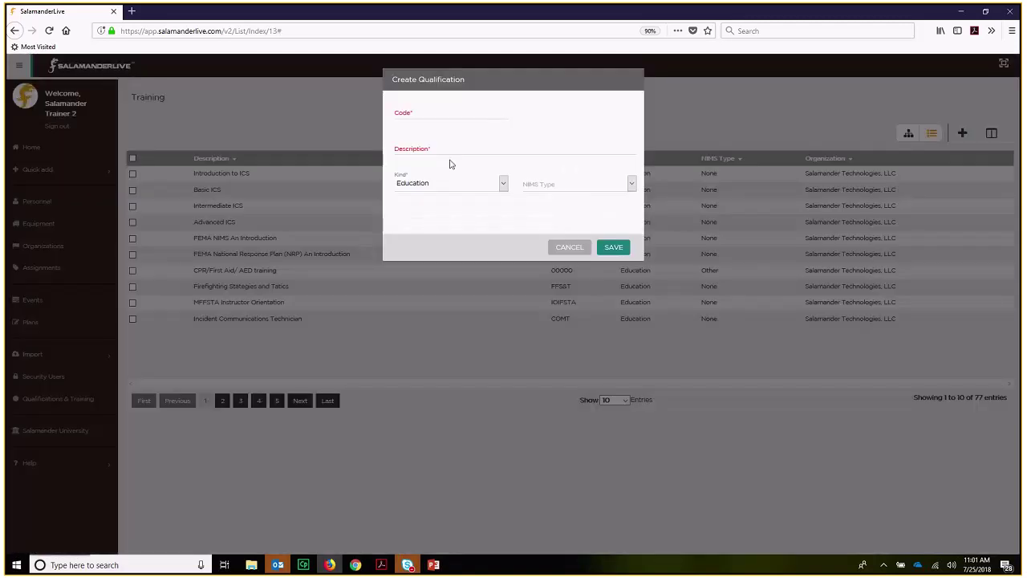
left_click(503, 184)
left_click(429, 197)
left_click(569, 250)
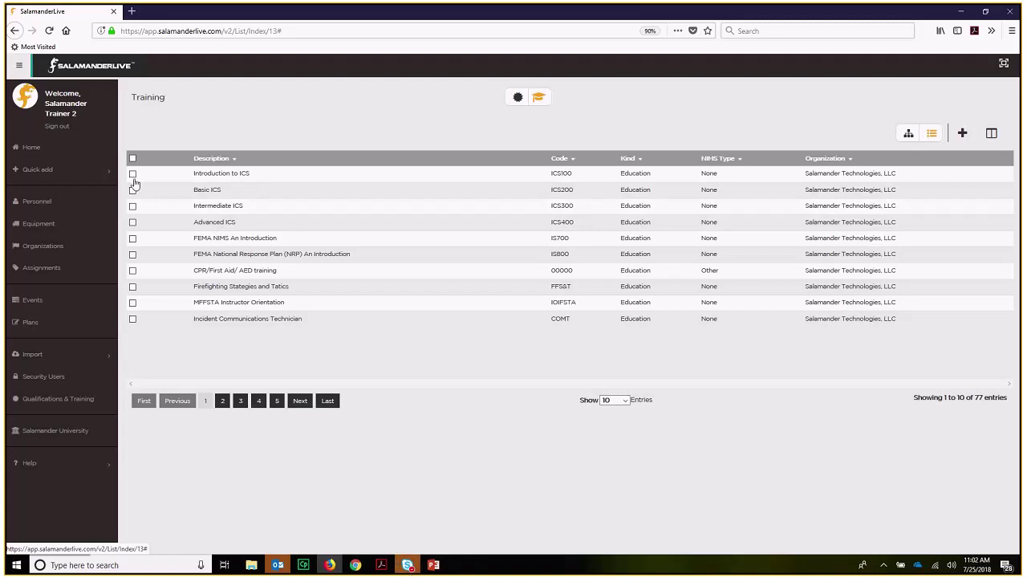
- Toggle the Introduction to ICS and Basic ICS rows, clear them, and return to qualifications
left_click(134, 174)
left_click(133, 190)
left_click(133, 173)
left_click(133, 190)
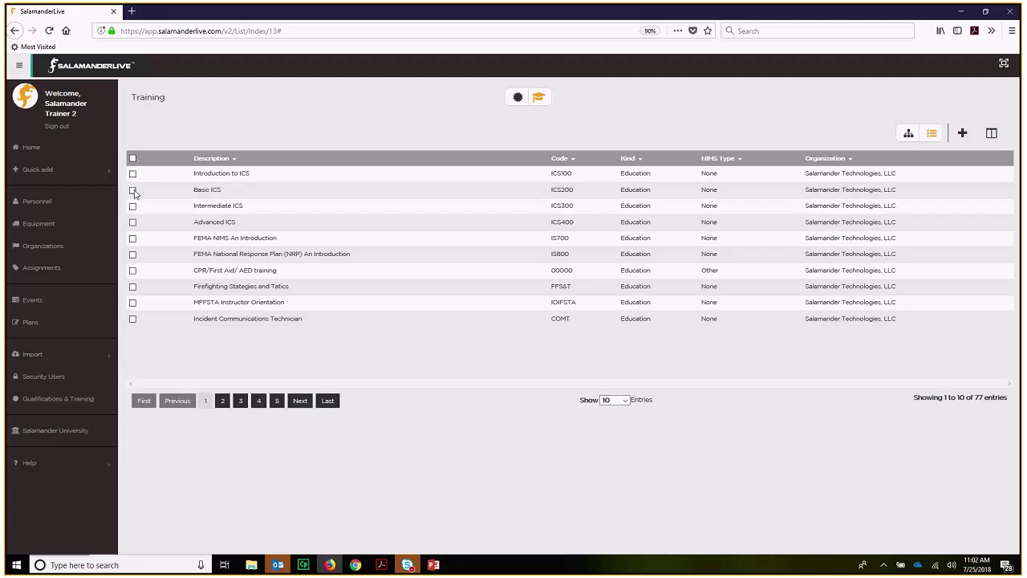
left_click(134, 174)
left_click(134, 173)
left_click(517, 99)
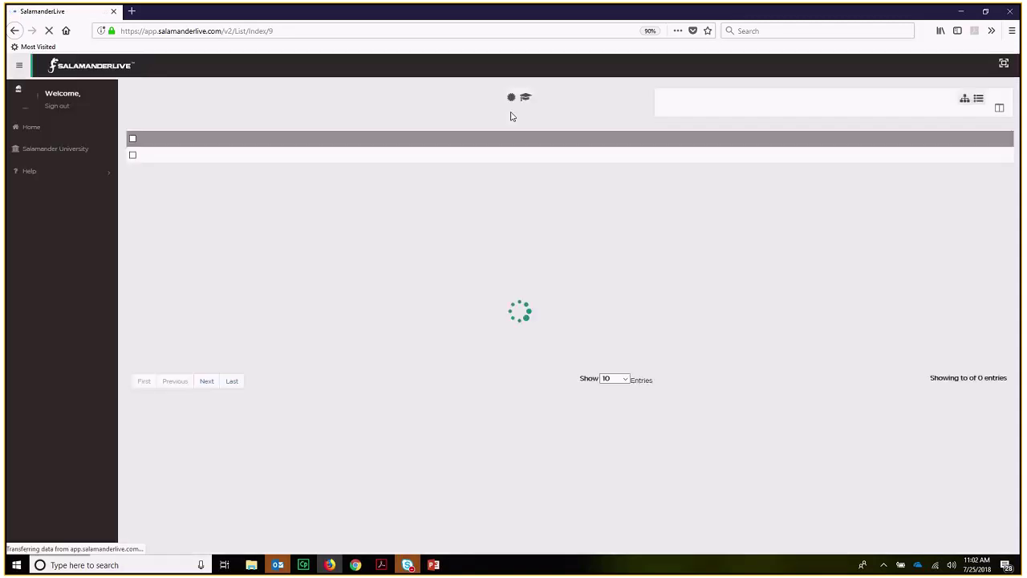
- Bring up the Skype meeting, read the newest chat questions, then minimize its window
left_click(431, 566)
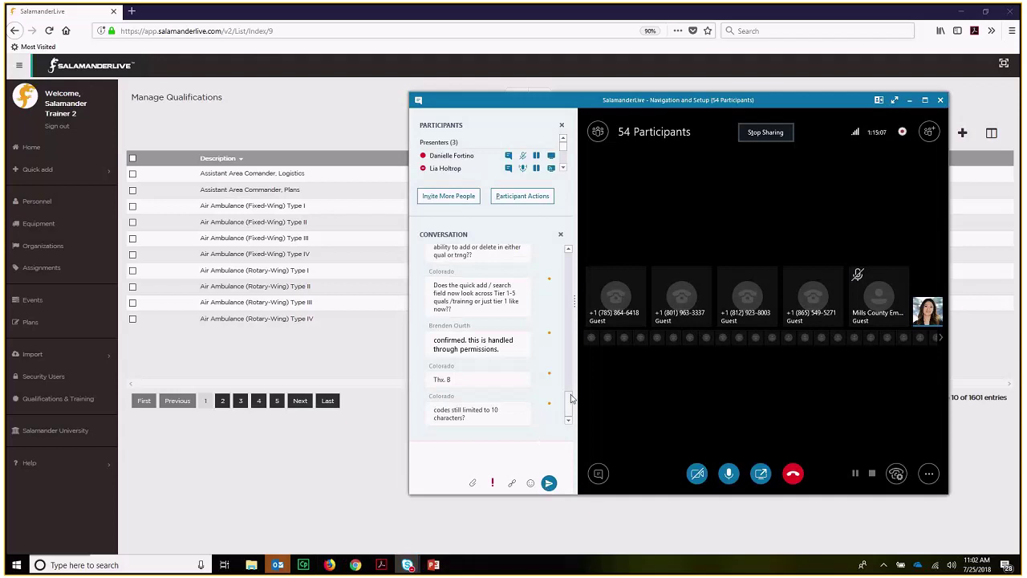
scroll(570, 399, "up", 3)
mouse_move(570, 399)
left_mouse_down()
mouse_move(569, 387)
mouse_move(572, 403)
left_mouse_up()
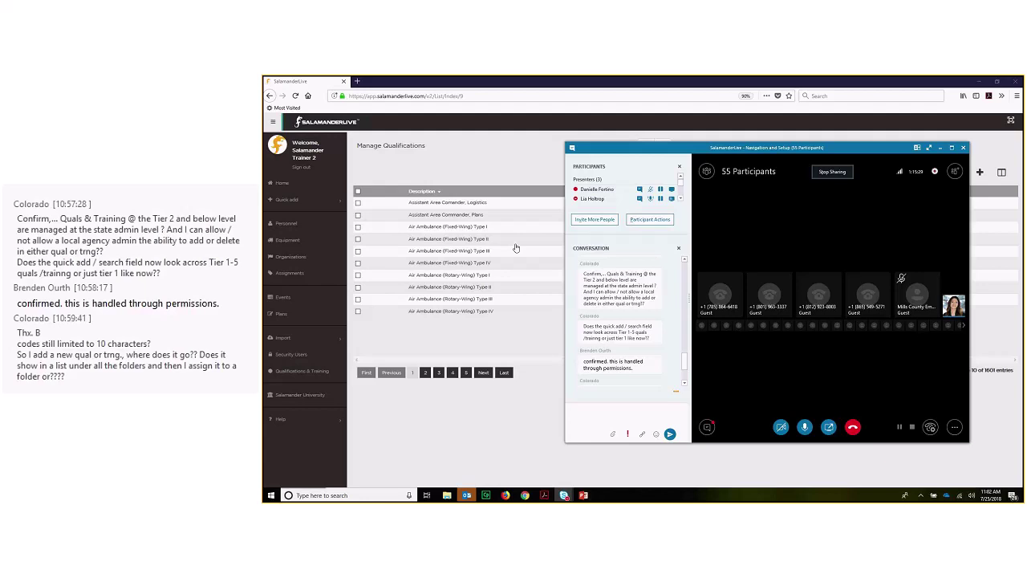
mouse_move(908, 325)
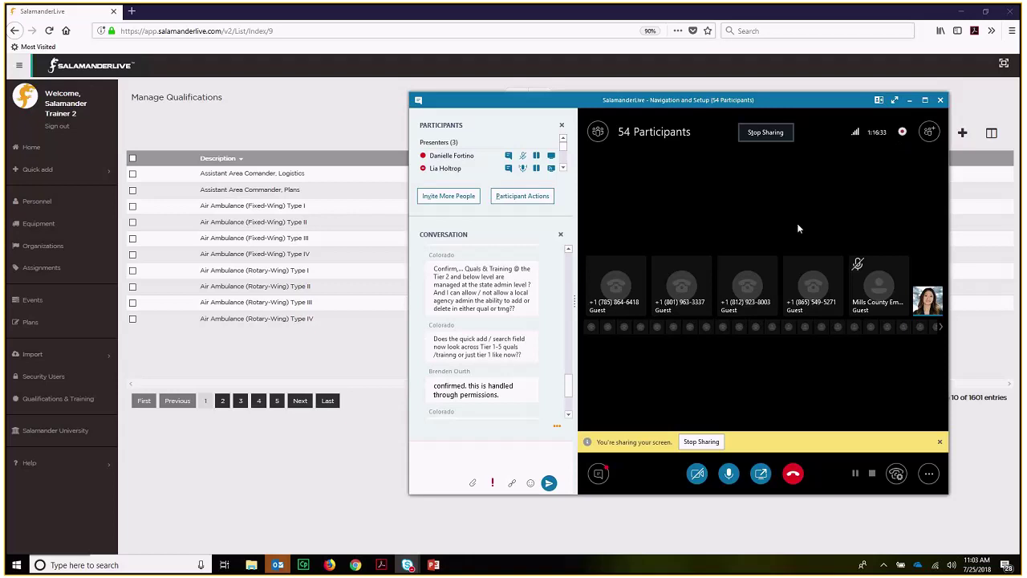
scroll(572, 401, "down", 3)
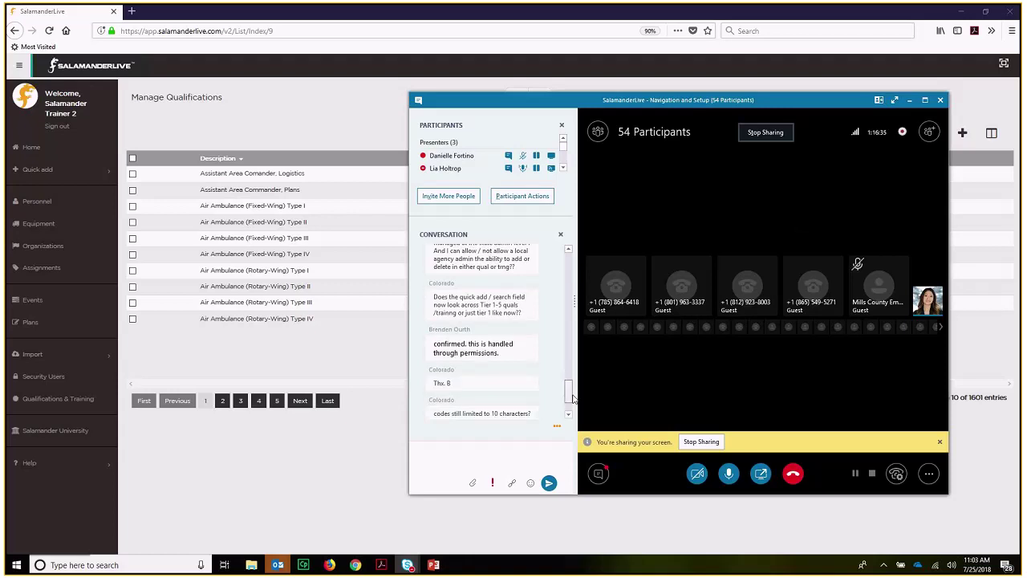
scroll(572, 406, "down", 1)
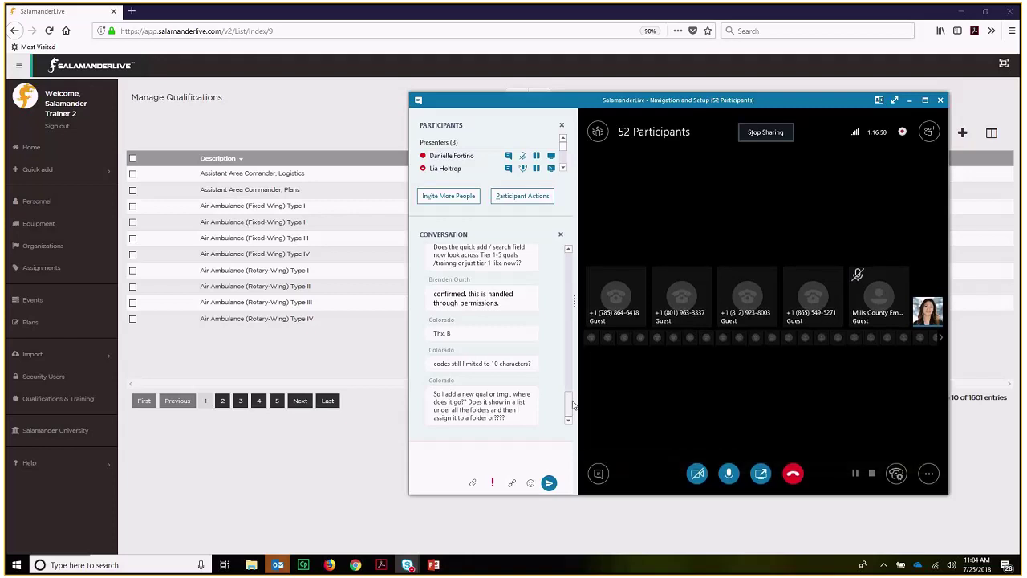
left_click(909, 100)
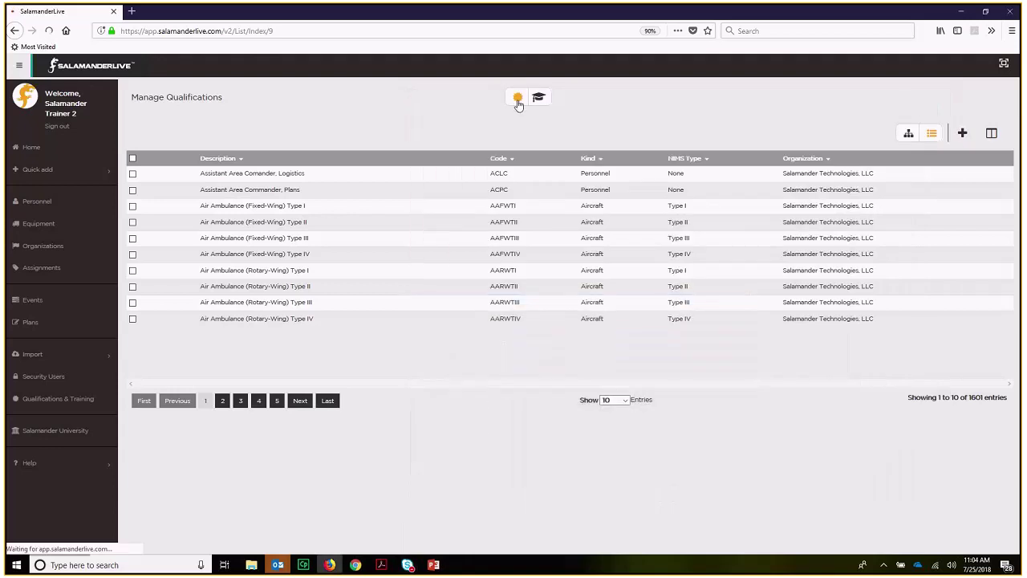
- Show qualifications as a folder tree under Local and select the Favorites folder
left_click(516, 102)
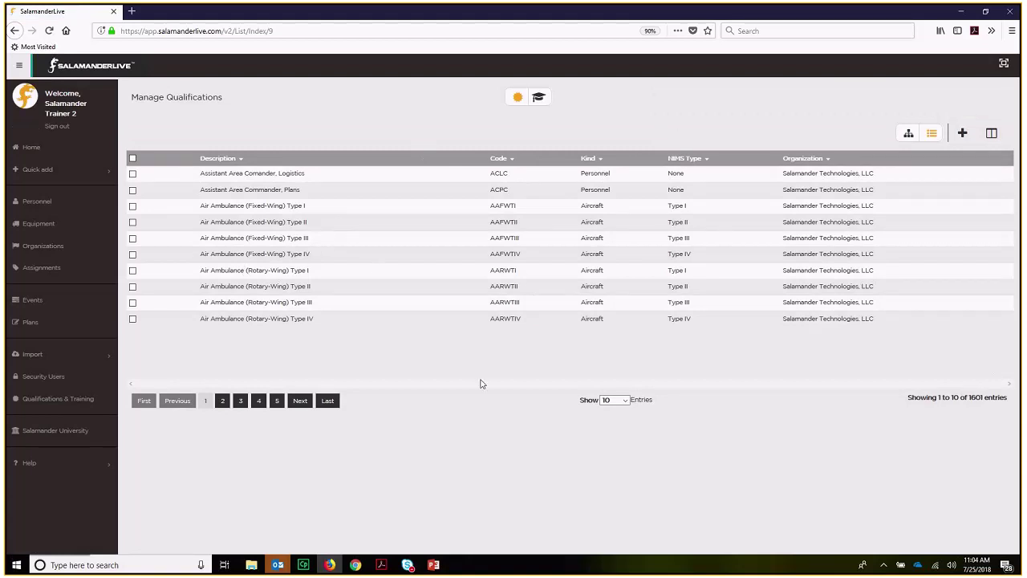
left_click(909, 135)
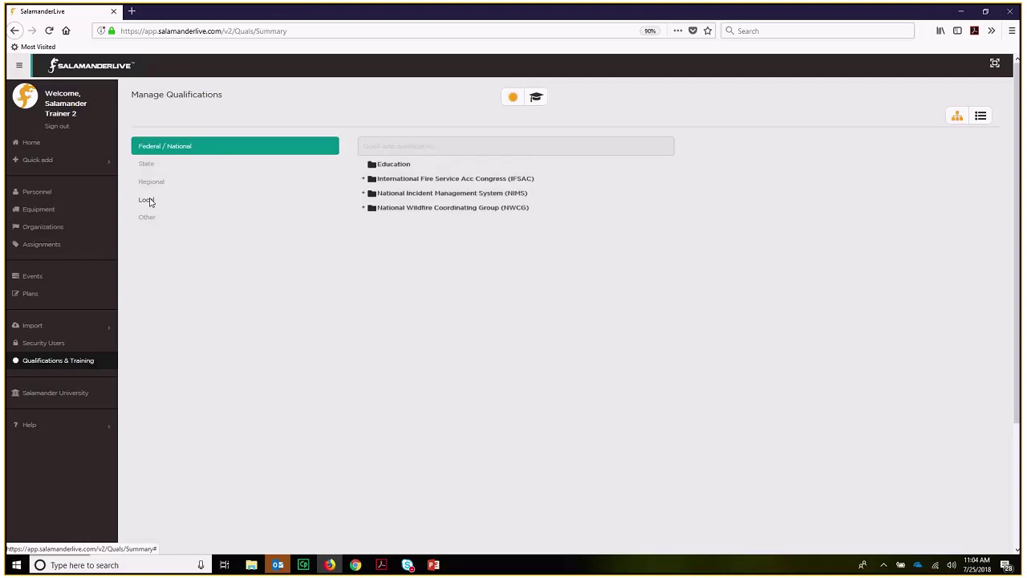
left_click(147, 200)
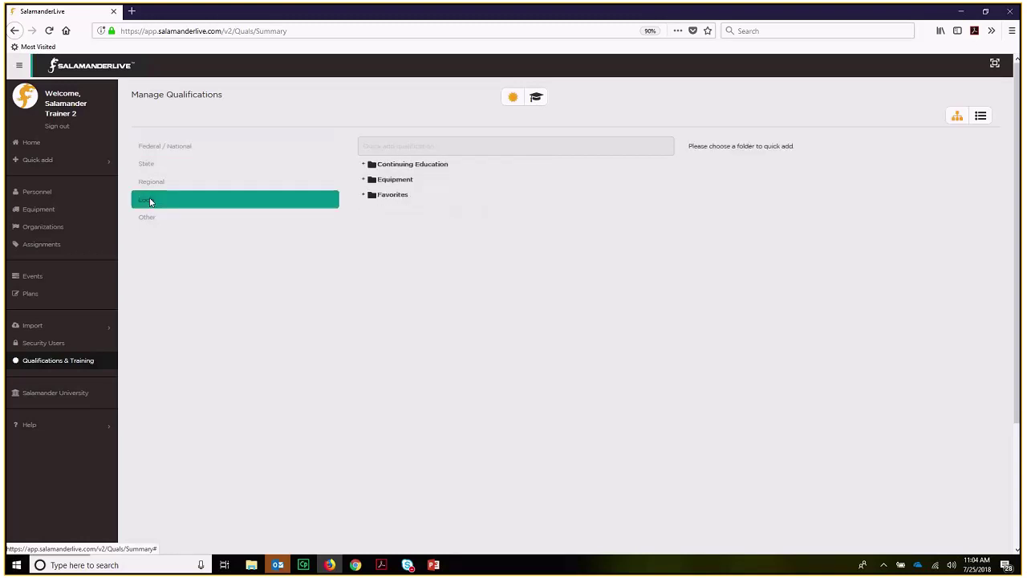
left_click(392, 196)
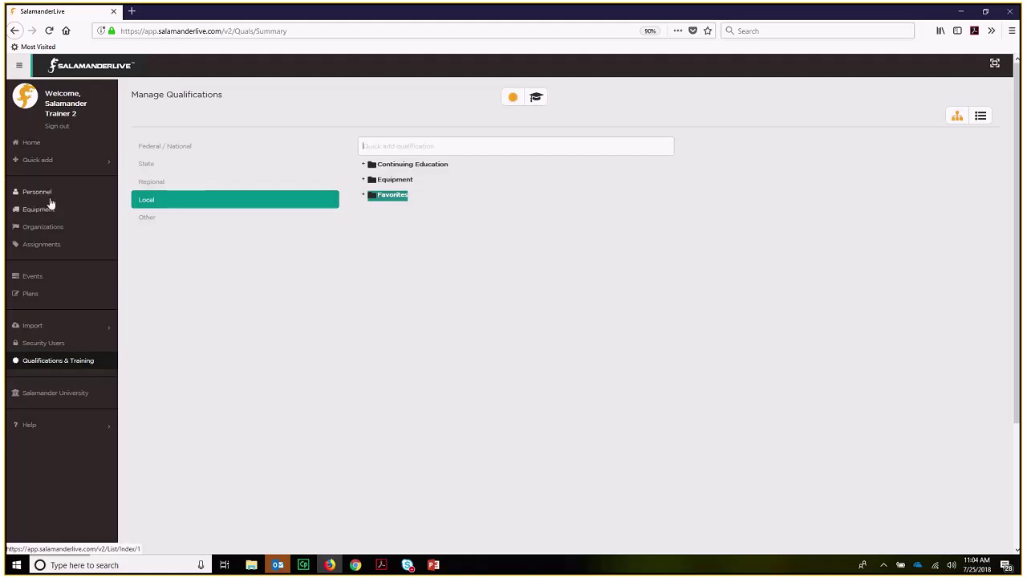
mouse_move(410, 567)
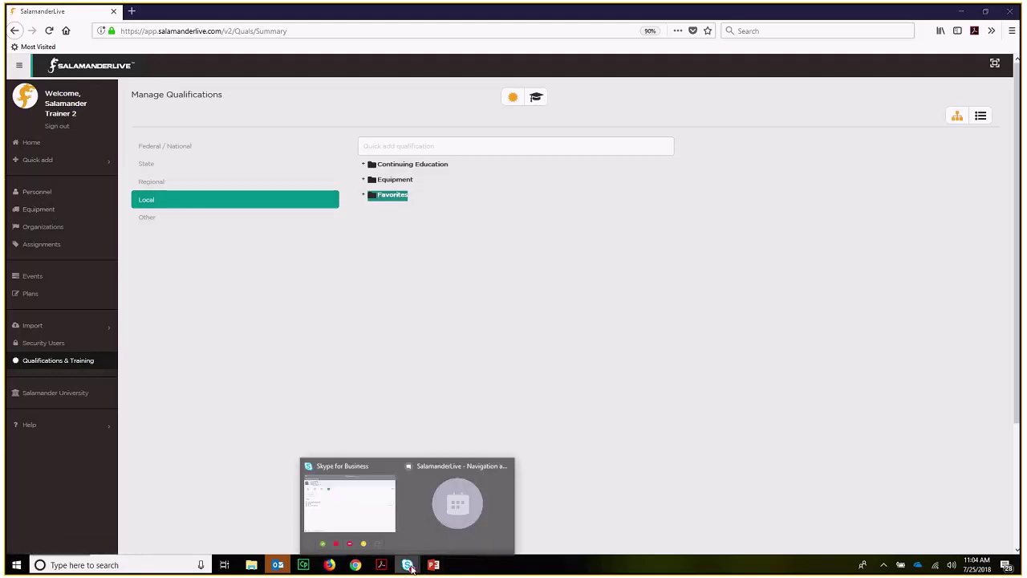
left_click(426, 523)
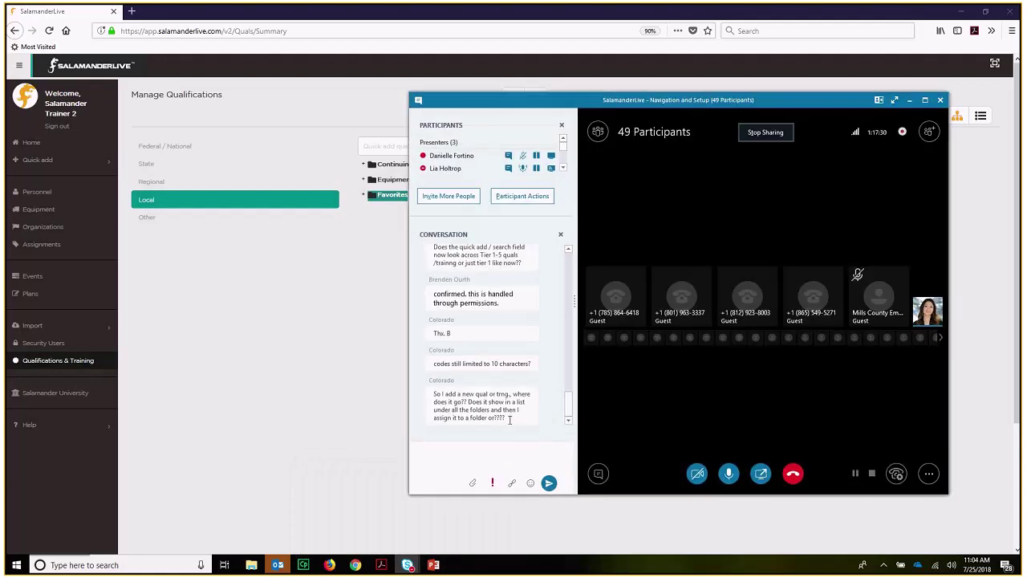
left_click(911, 100)
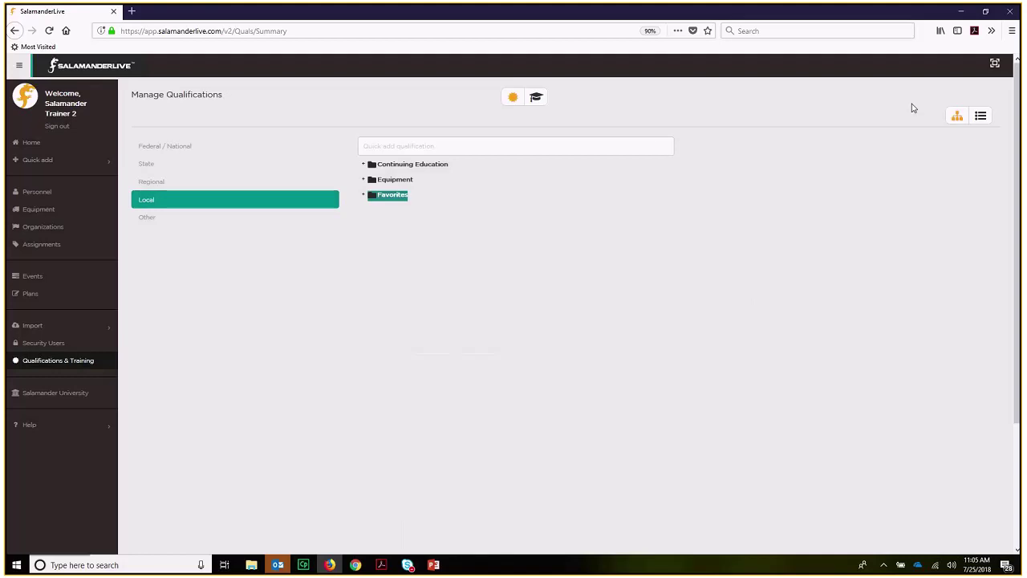
- Open Salamander University; expand Navigation and Customization, Account Setup, Records Management and Events Management
left_click(73, 394)
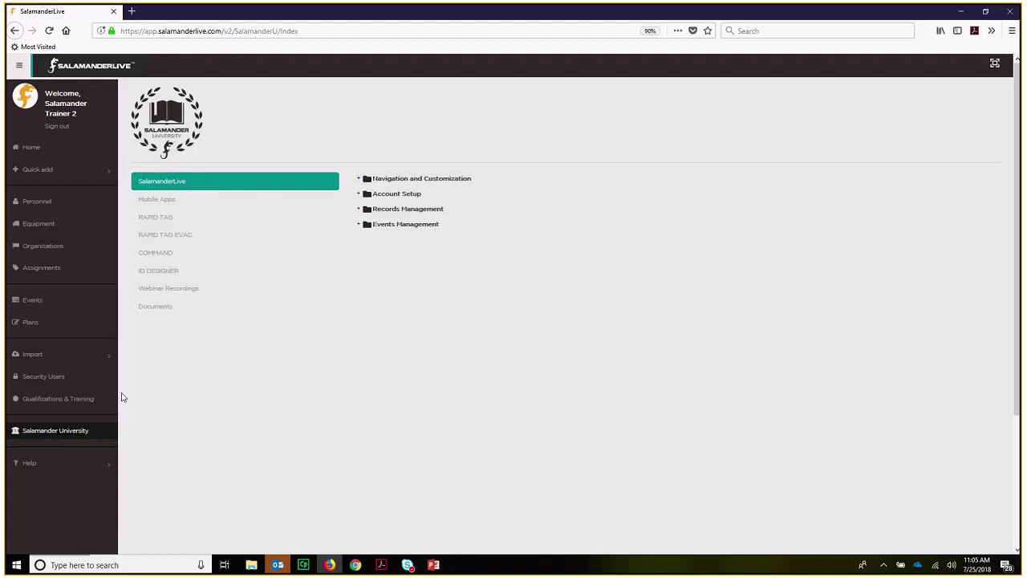
left_click(359, 178)
left_click(359, 209)
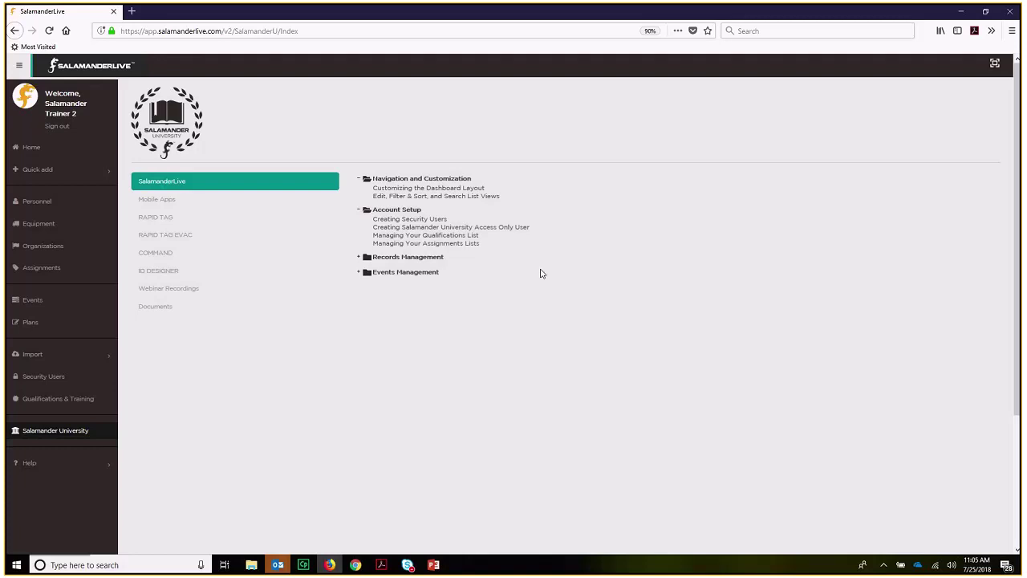
left_click(359, 259)
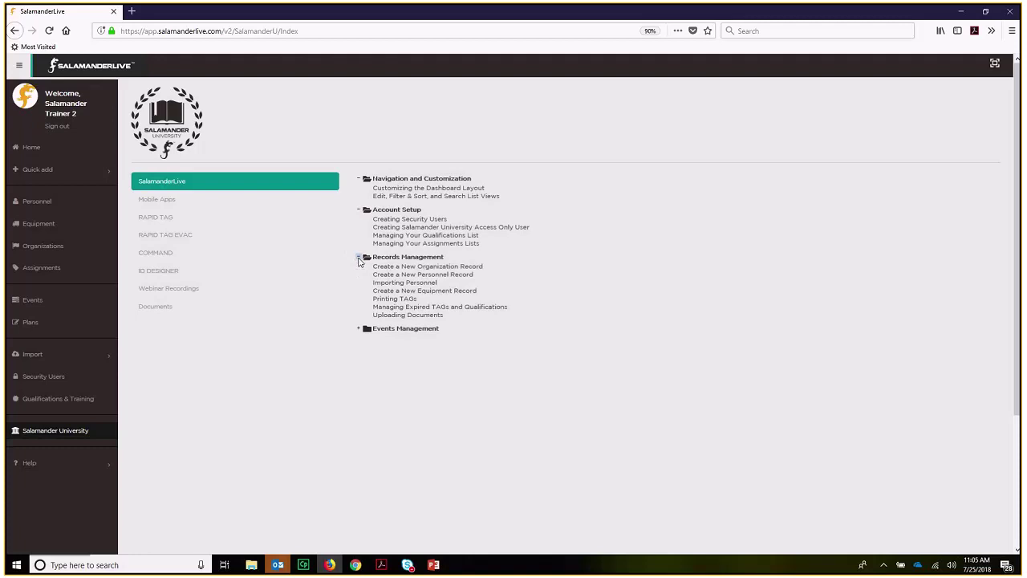
left_click(359, 330)
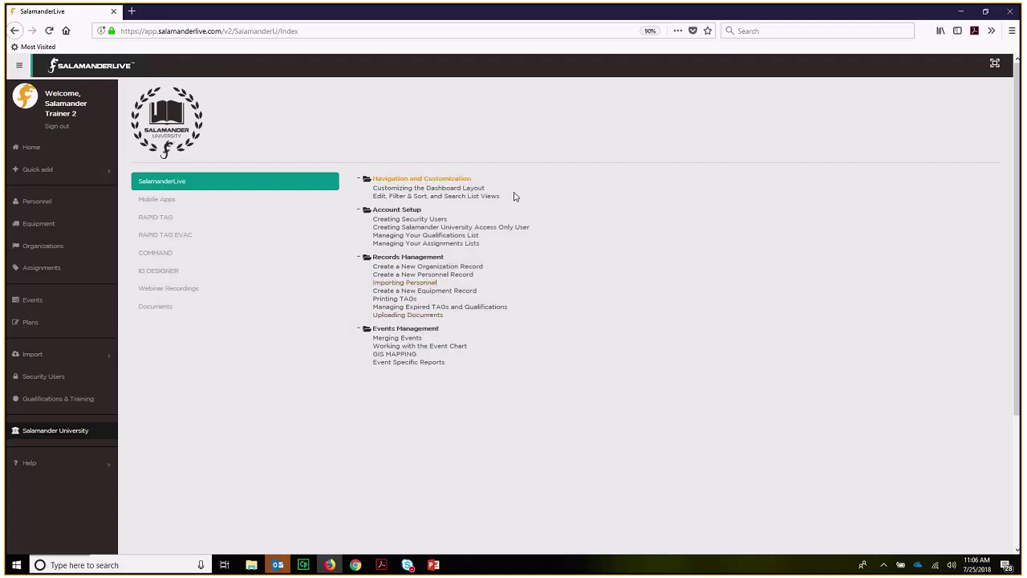
- Open Documents and expand the User Guides, Quick Reference Guides, Templates and Other Documents folders
left_click(155, 308)
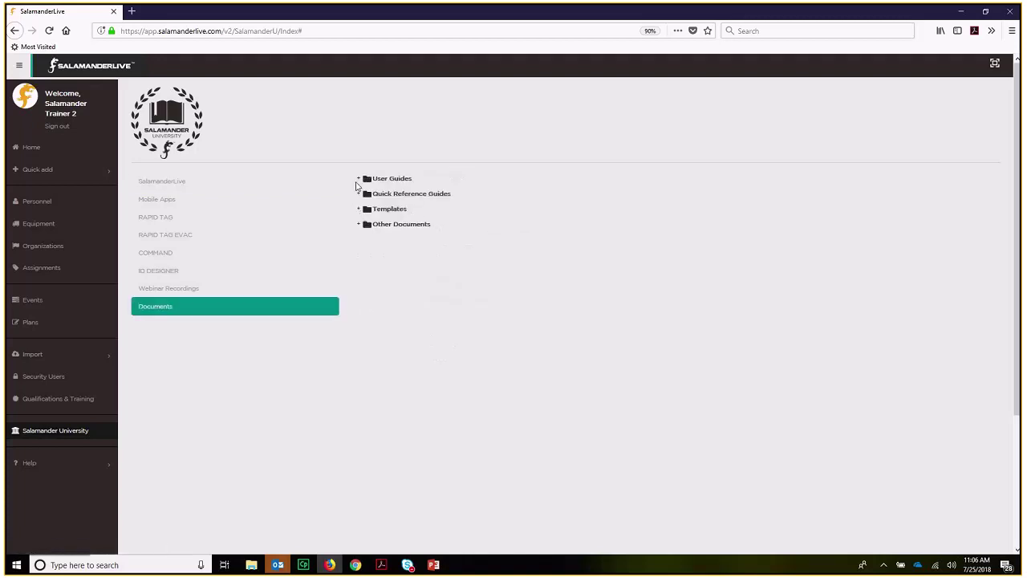
left_click(358, 178)
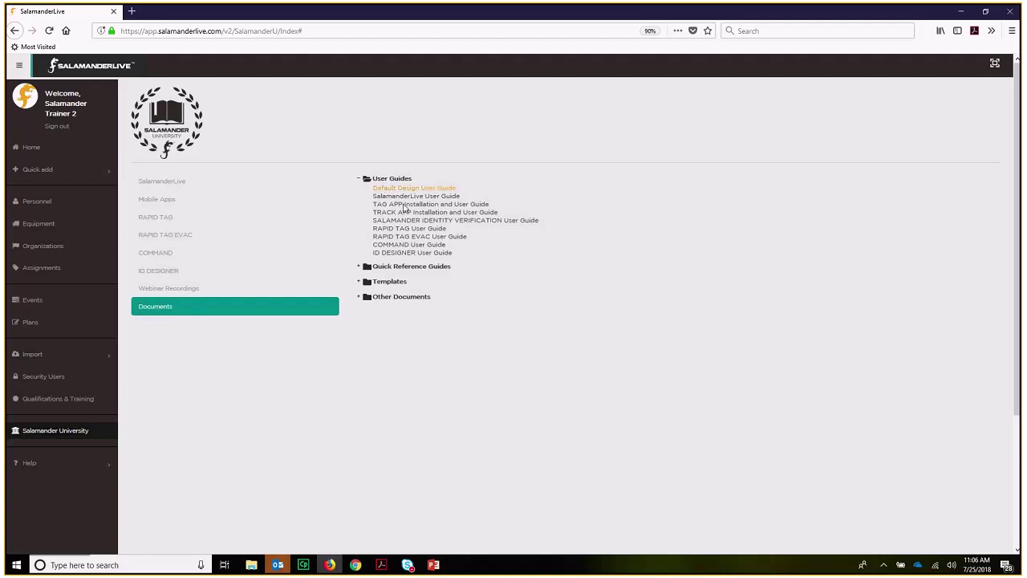
left_click(359, 267)
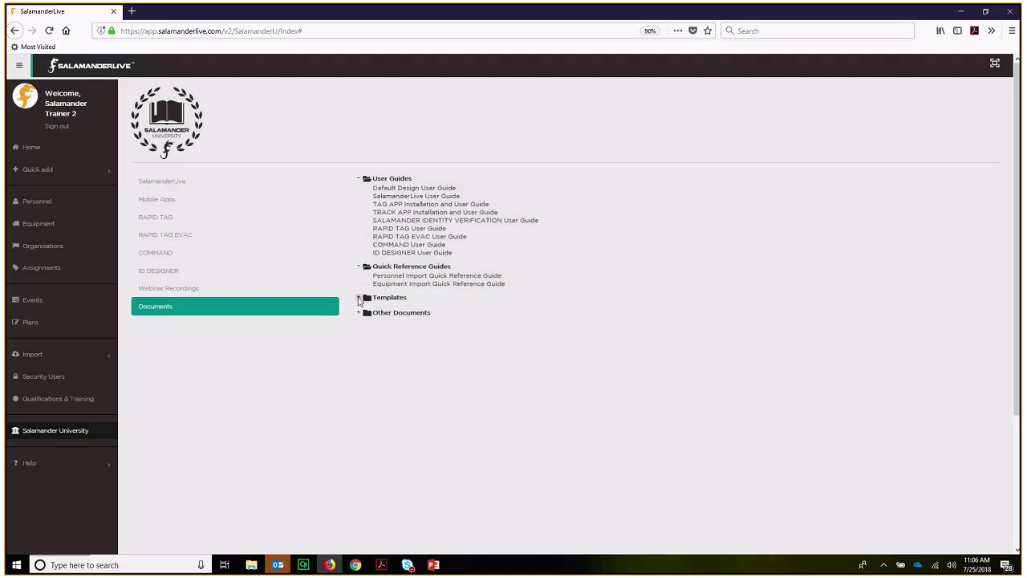
left_click(358, 297)
left_click(360, 329)
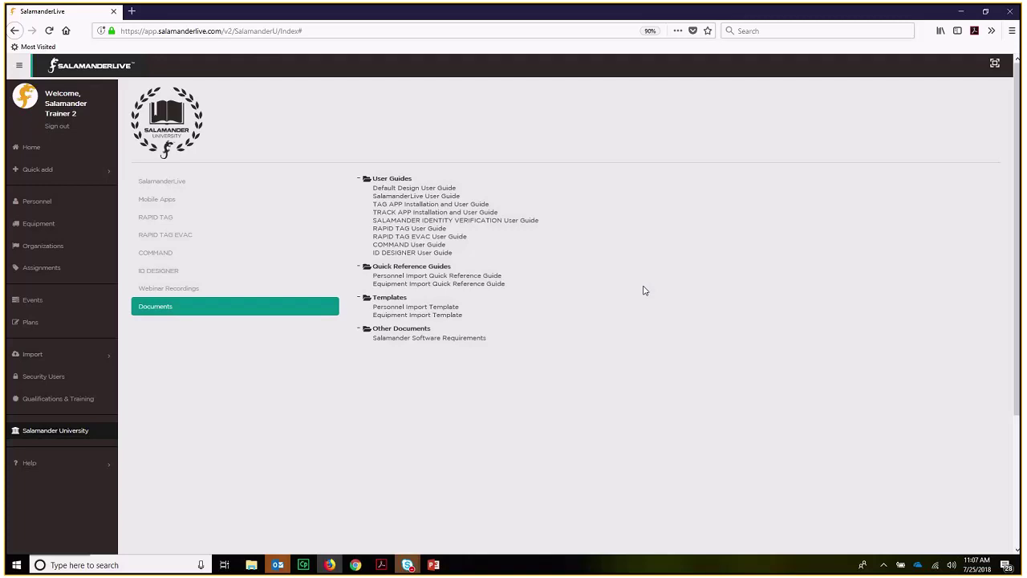
mouse_move(407, 565)
left_click(425, 533)
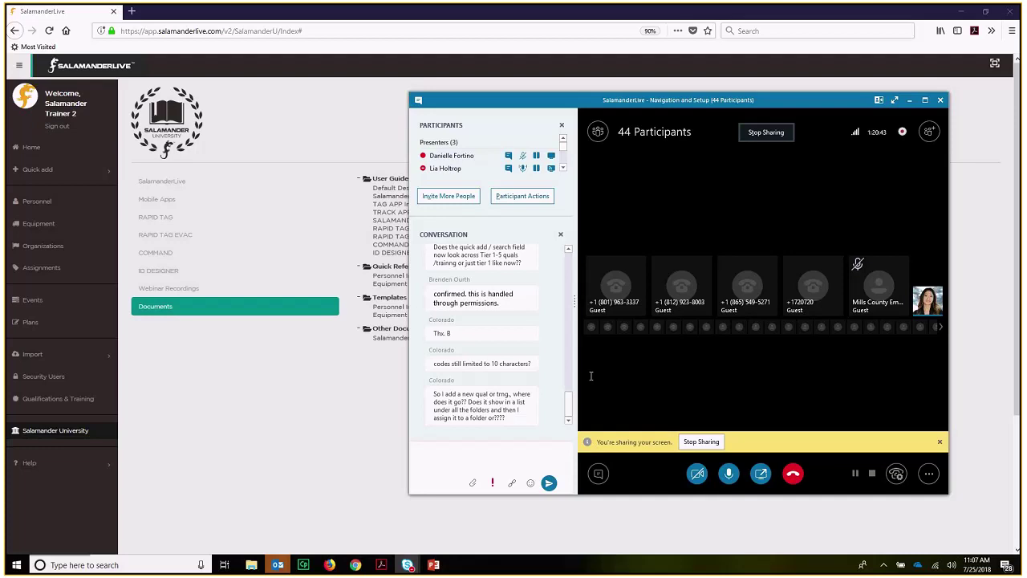
left_click(909, 99)
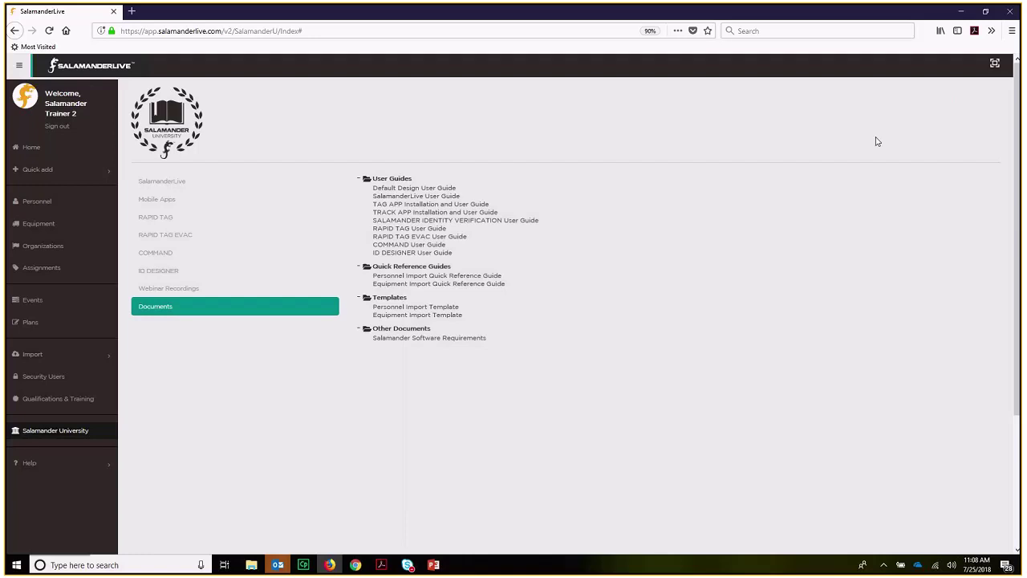
- Minimize Firefox, restore the Skype meeting, hang up the call, and close the meeting window
left_click(961, 11)
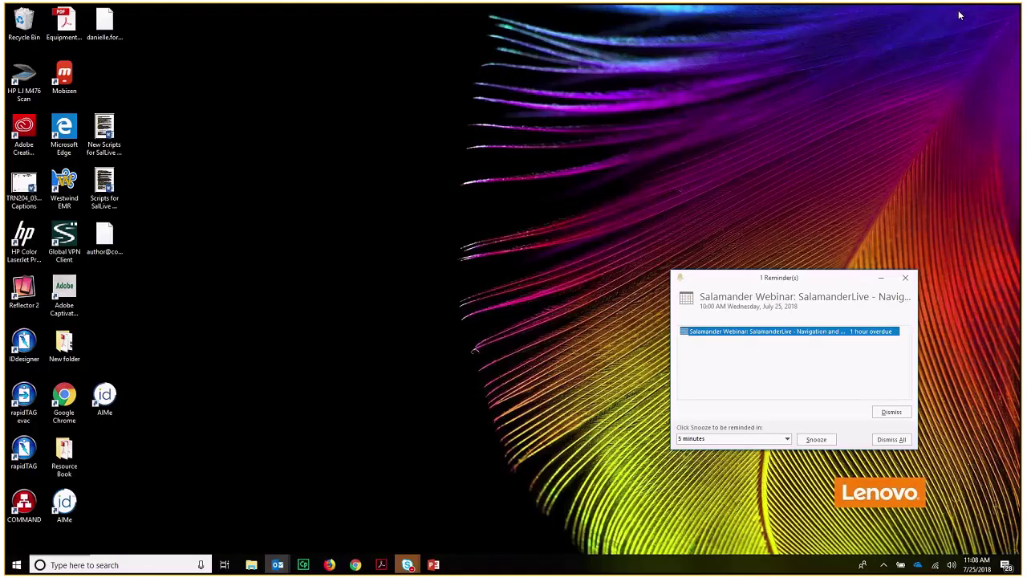
mouse_move(408, 565)
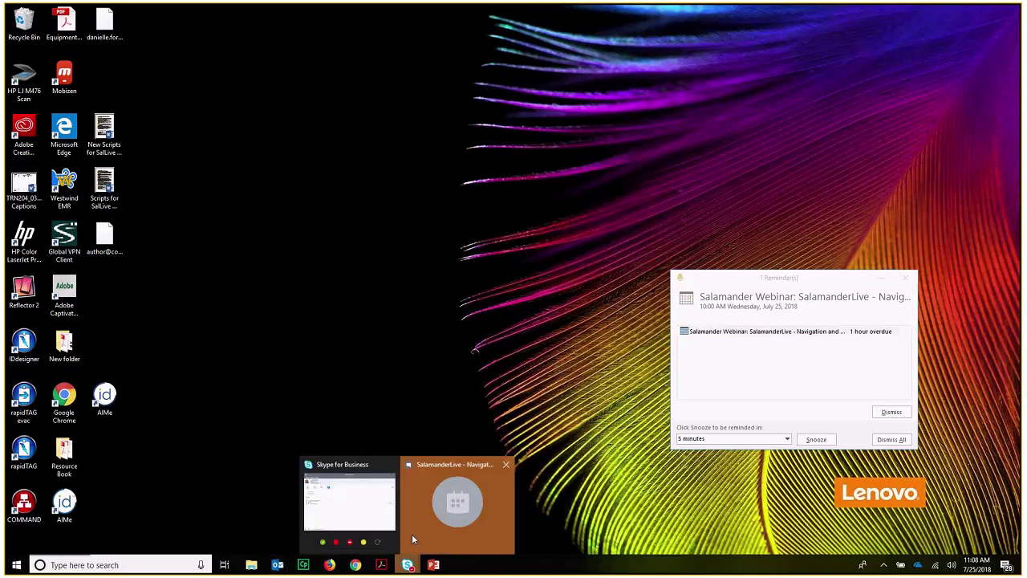
left_click(411, 534)
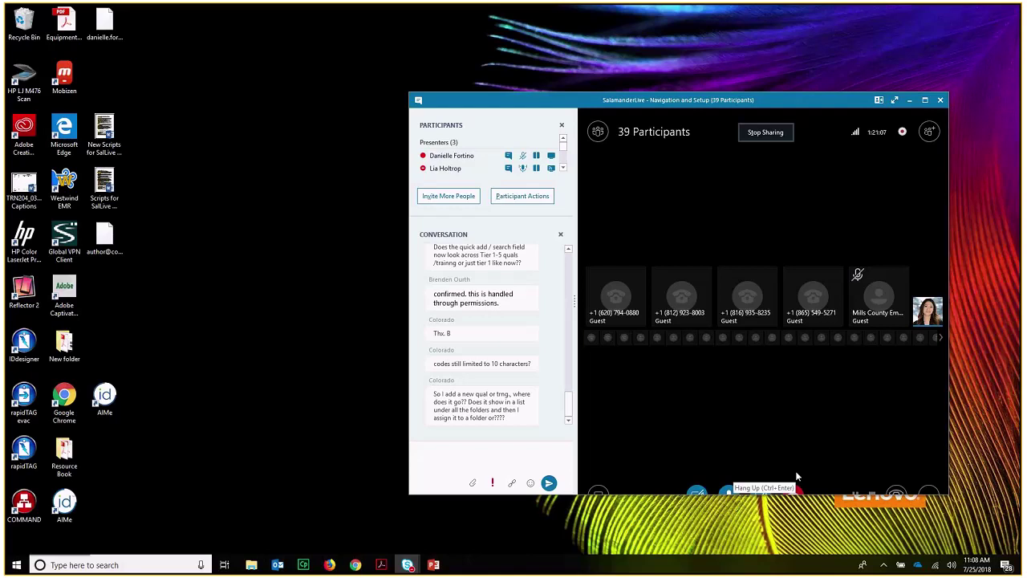
left_click(797, 482)
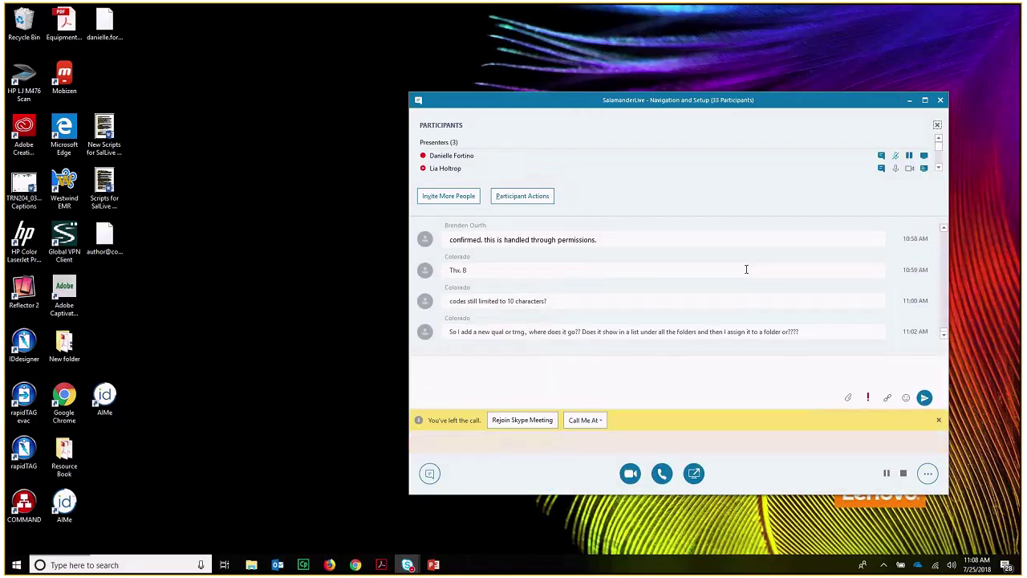
left_click(940, 101)
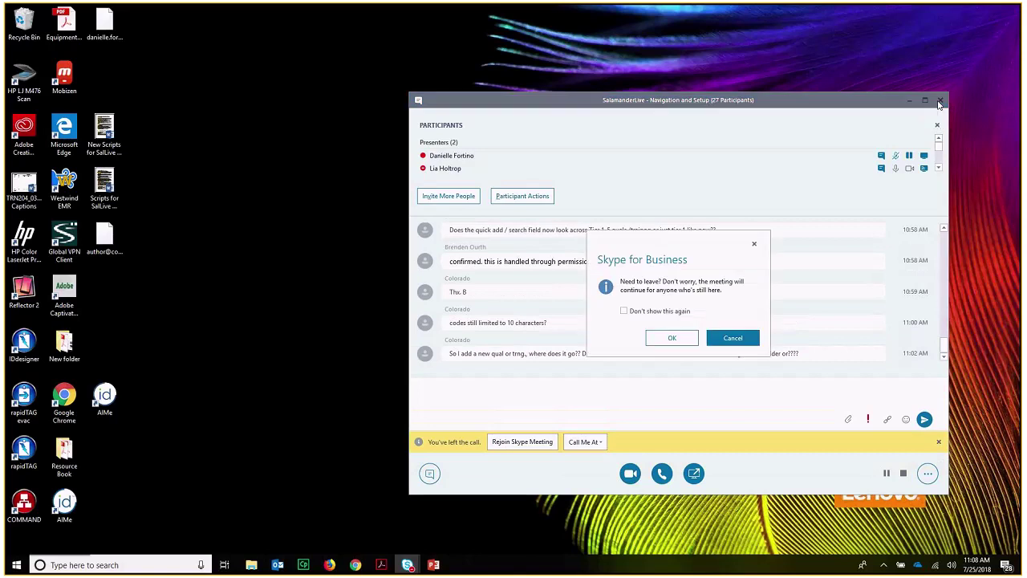